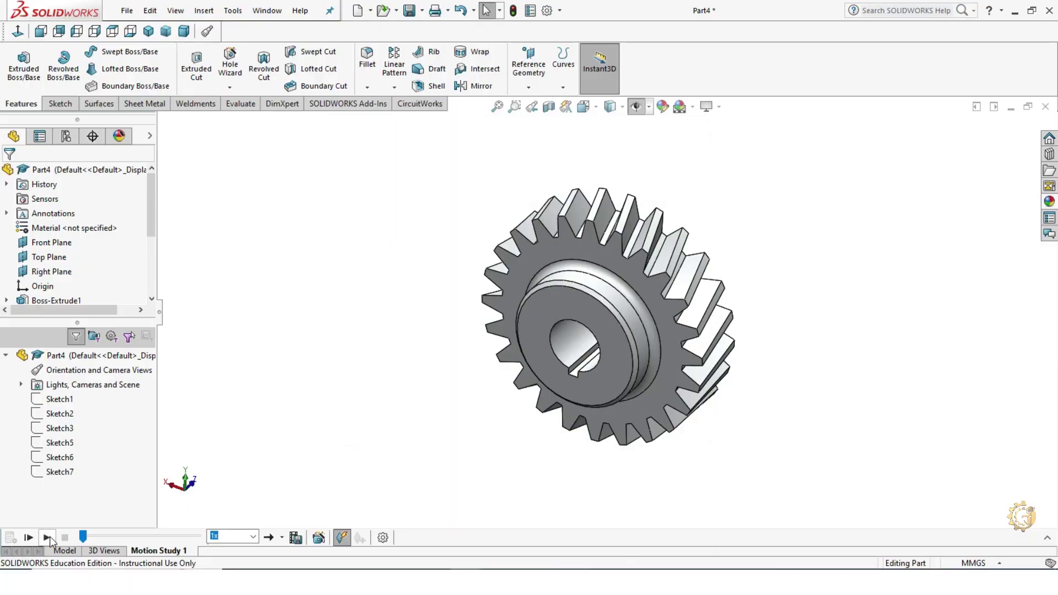
Play Motion Study 1 to preview the finished gear rotating.
{"action": "left_click", "coordinate": [50, 537]}
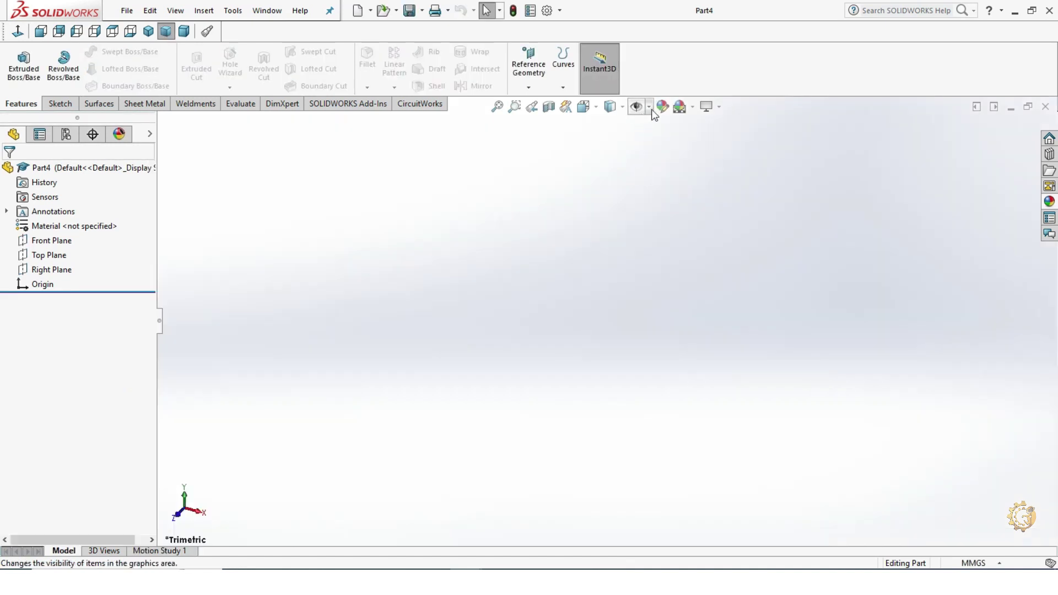
Show the reference planes and start a sketch on the Front Plane.
{"action": "left_click", "coordinate": [649, 106]}
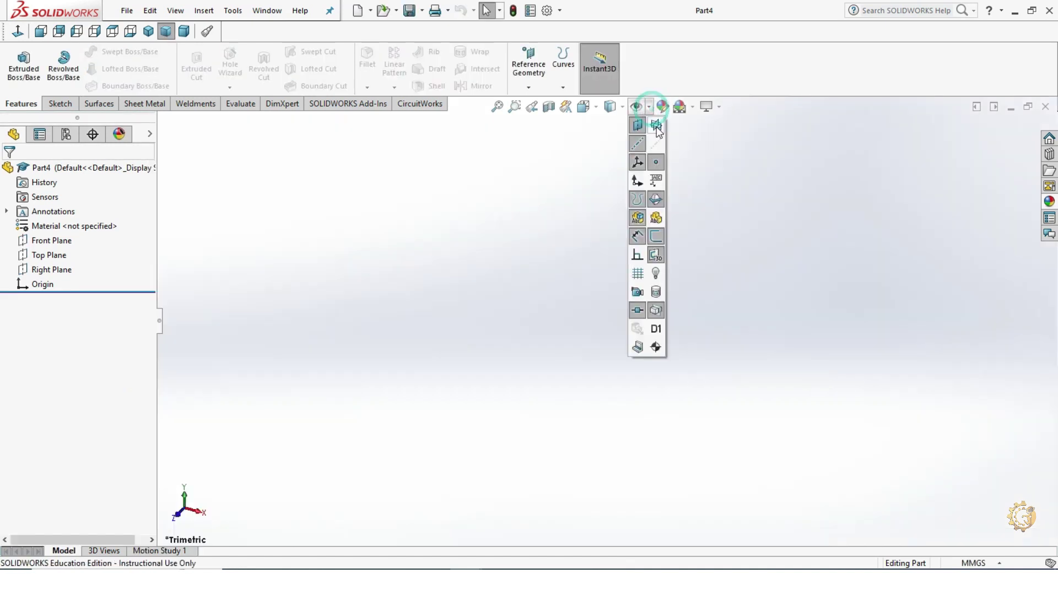
{"action": "left_click", "coordinate": [656, 167]}
{"action": "left_click", "coordinate": [535, 202]}
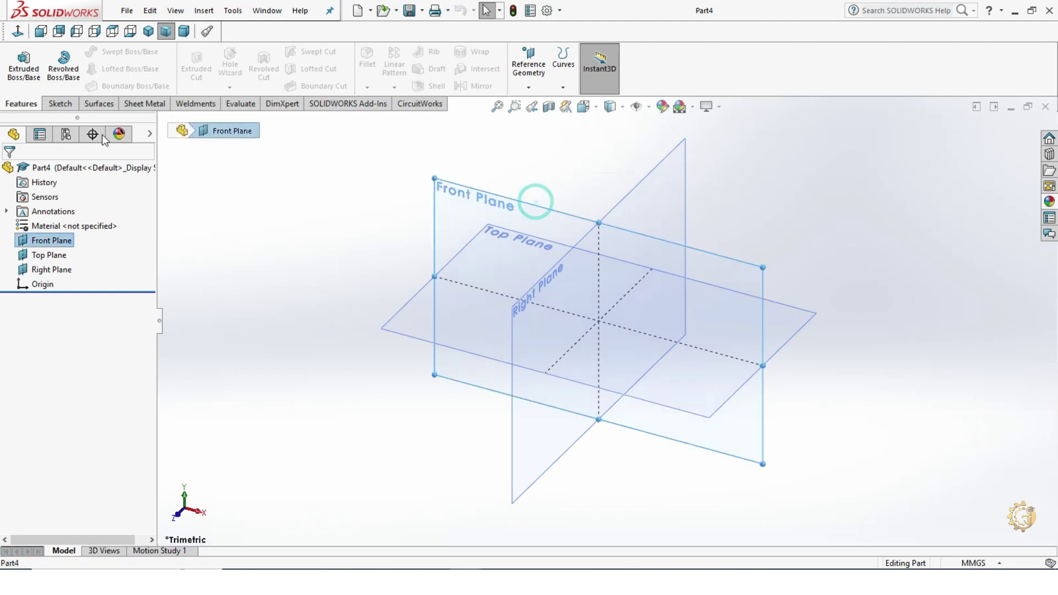
{"action": "left_click", "coordinate": [59, 104]}
{"action": "left_click", "coordinate": [22, 77]}
Draw a circle centred on the origin.
{"action": "left_click", "coordinate": [113, 51]}
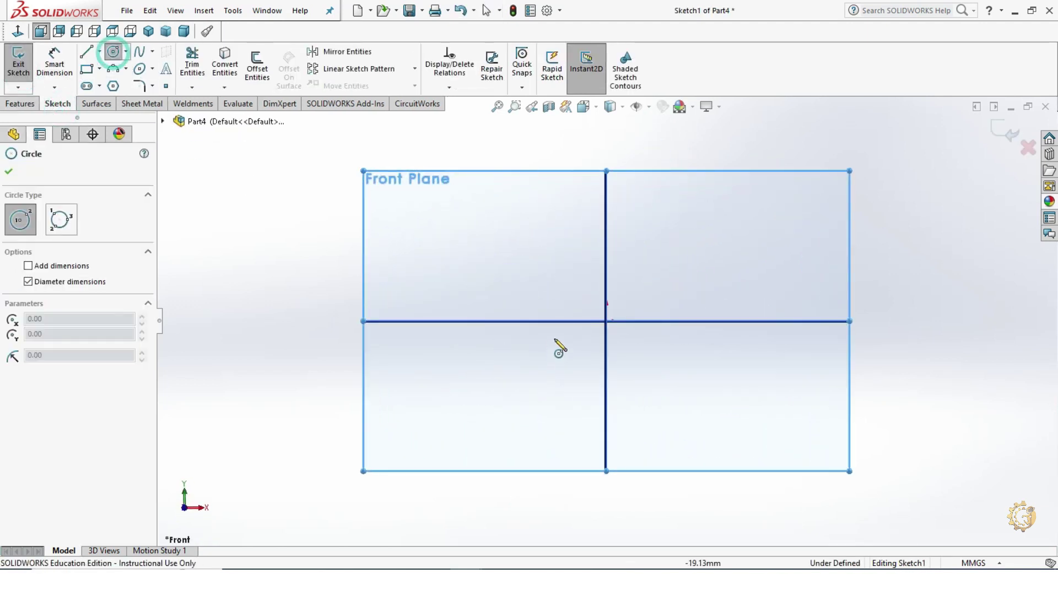
{"action": "left_click", "coordinate": [606, 321]}
{"action": "left_click", "coordinate": [662, 363]}
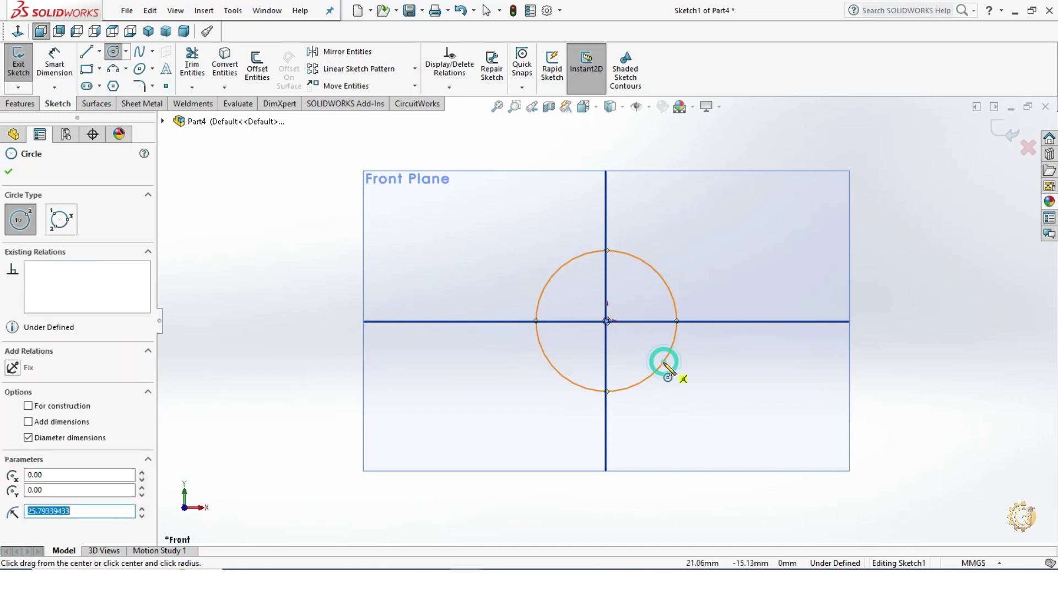
{"action": "left_click", "coordinate": [54, 56]}
Dimension the circle's diameter to 25 mm, then hide the reference planes.
{"action": "left_click", "coordinate": [605, 253]}
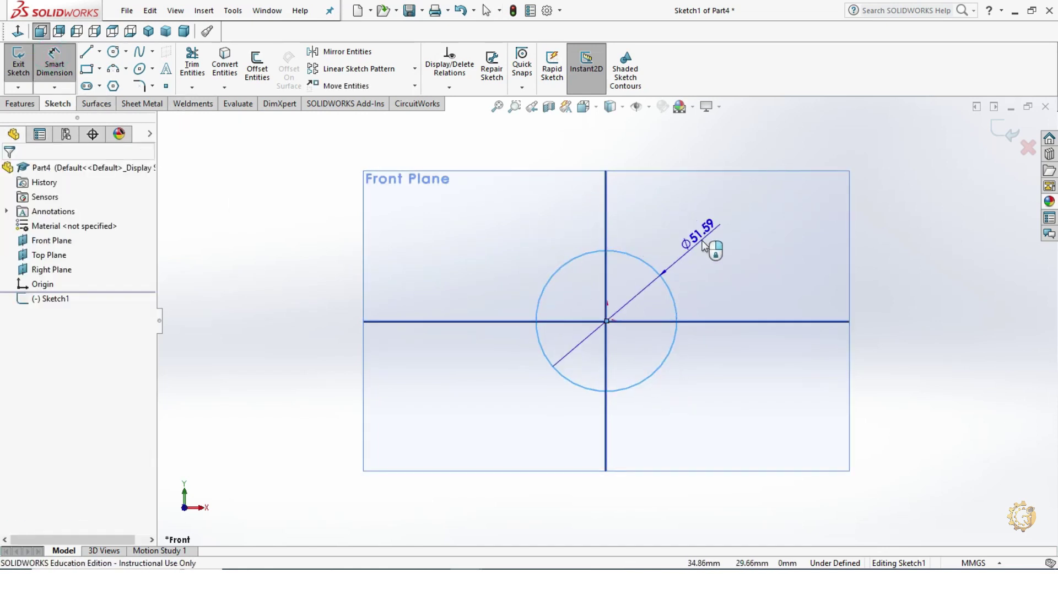
{"action": "left_click", "coordinate": [708, 246]}
{"action": "type", "text": "25"}
{"action": "key", "text": "Return"}
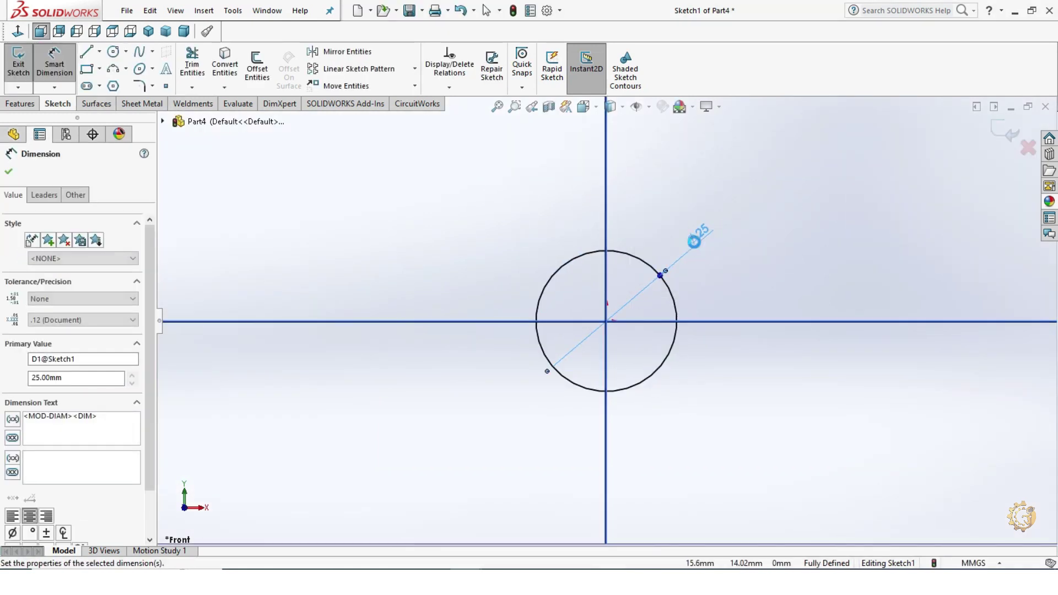
{"action": "key", "text": "Escape"}
{"action": "left_click", "coordinate": [636, 106]}
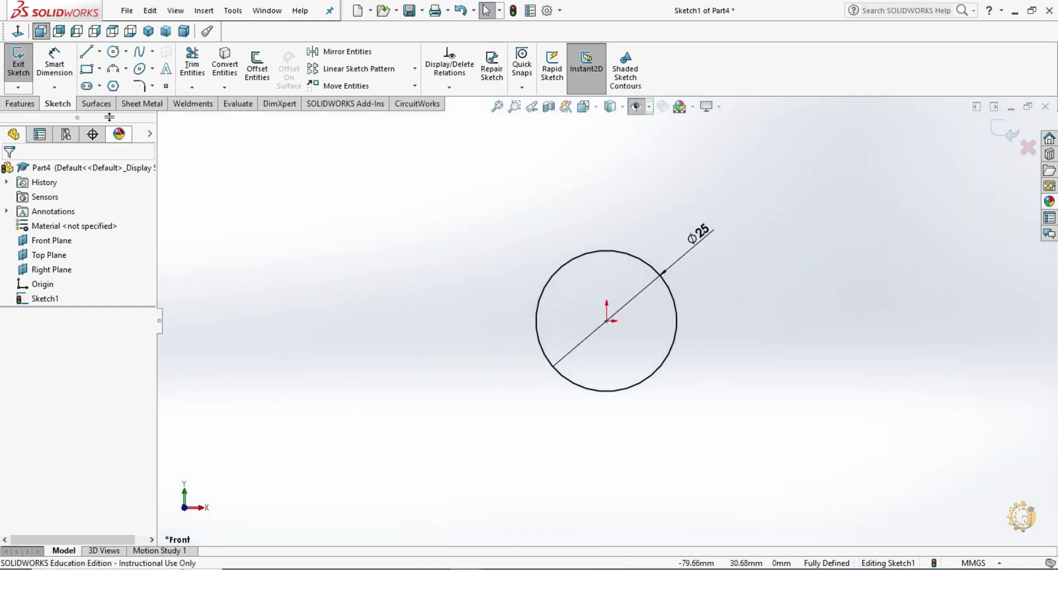
Extrude the Ø25 mm circle 7.5 mm blind into a disc and select its front face.
{"action": "left_click", "coordinate": [29, 105]}
{"action": "left_click", "coordinate": [24, 65]}
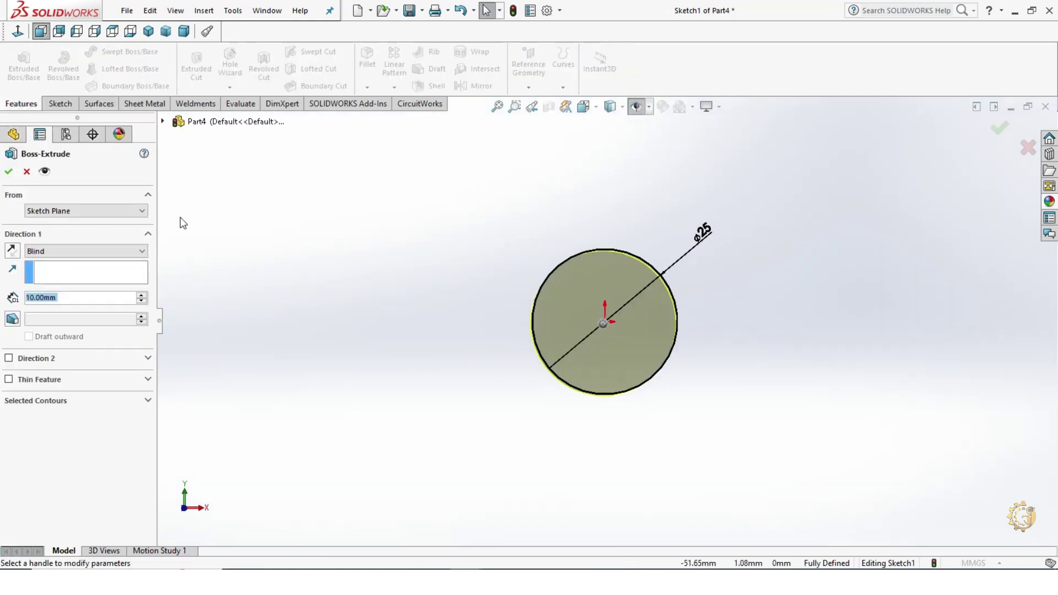
{"action": "type", "text": "7"}
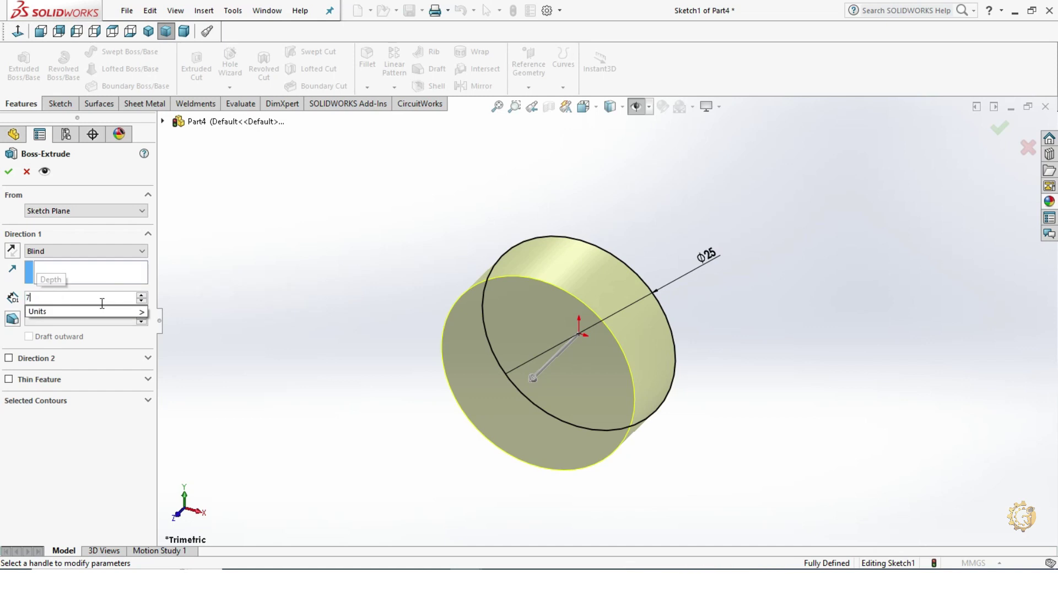
{"action": "type", "text": ".5"}
{"action": "key", "text": "Return"}
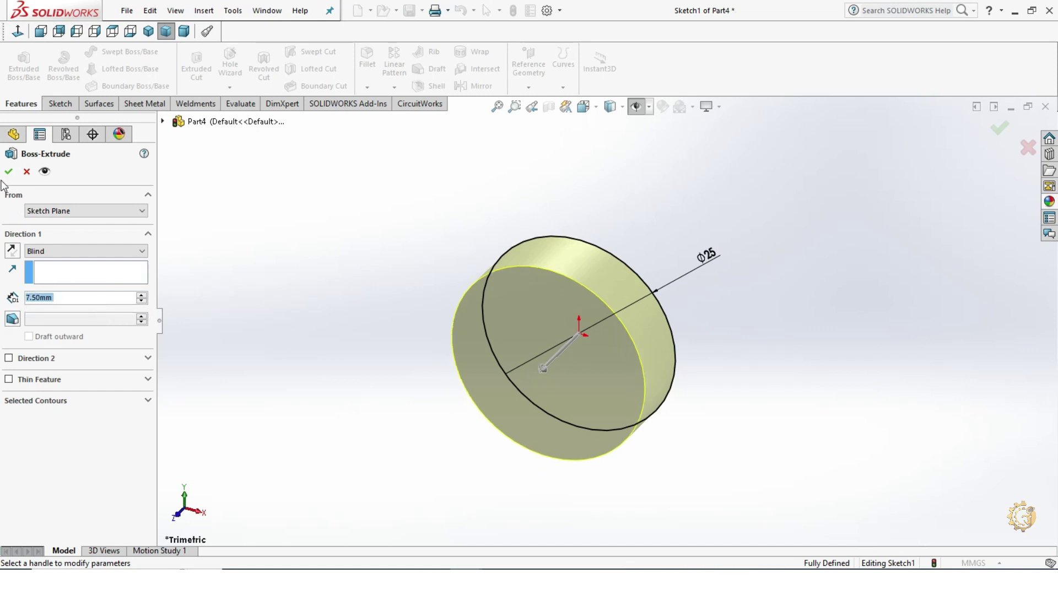
{"action": "left_click", "coordinate": [10, 171]}
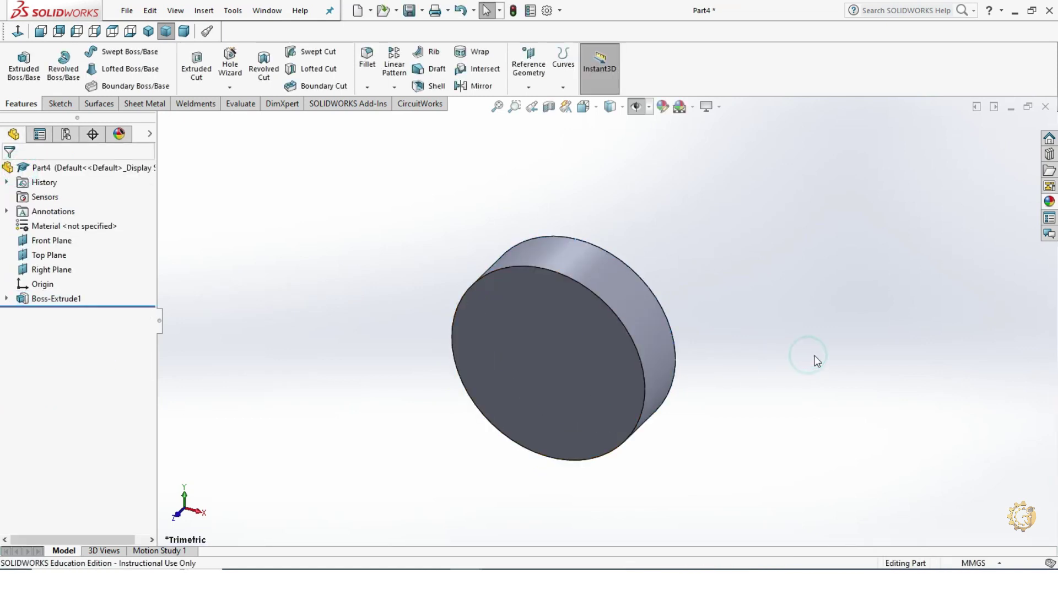
{"action": "left_click", "coordinate": [577, 350]}
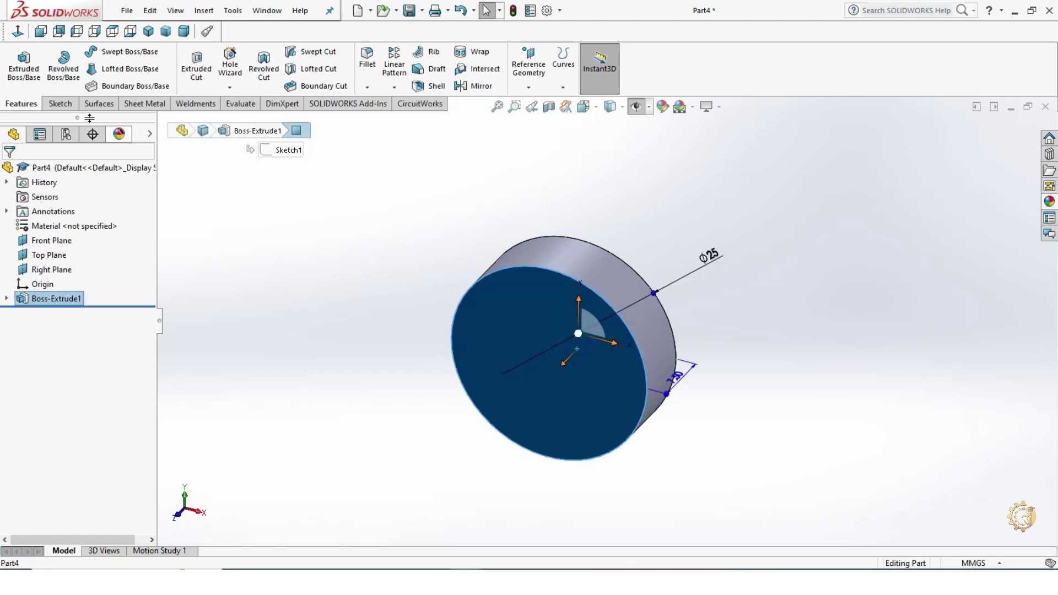
Start a sketch on the disc's front face, viewed normal, with a vertical centerline from the origin.
{"action": "left_click", "coordinate": [62, 103]}
{"action": "left_click", "coordinate": [19, 61]}
{"action": "left_click", "coordinate": [19, 30]}
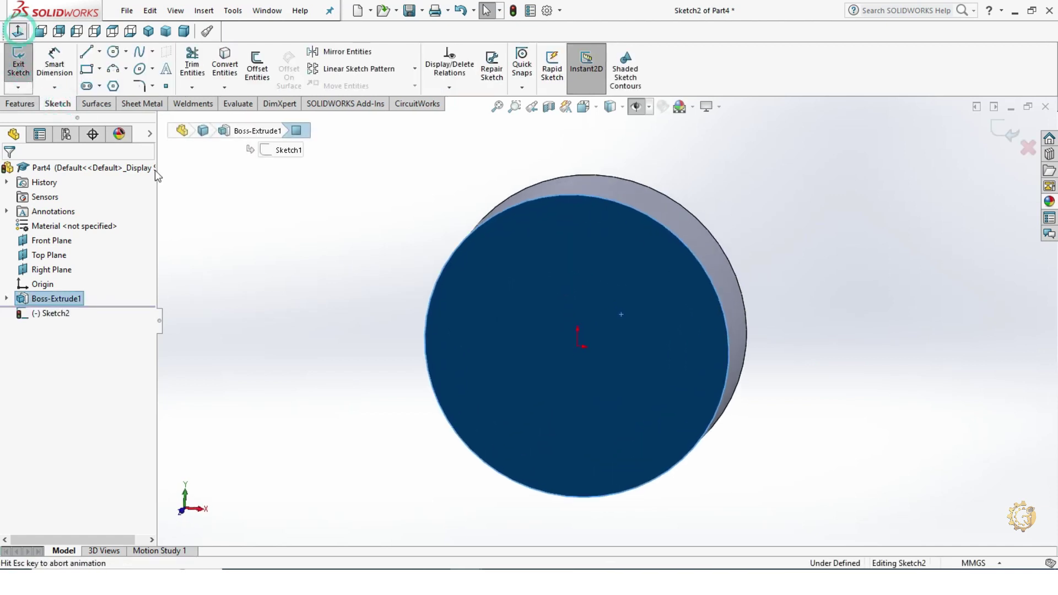
{"action": "left_click", "coordinate": [758, 243]}
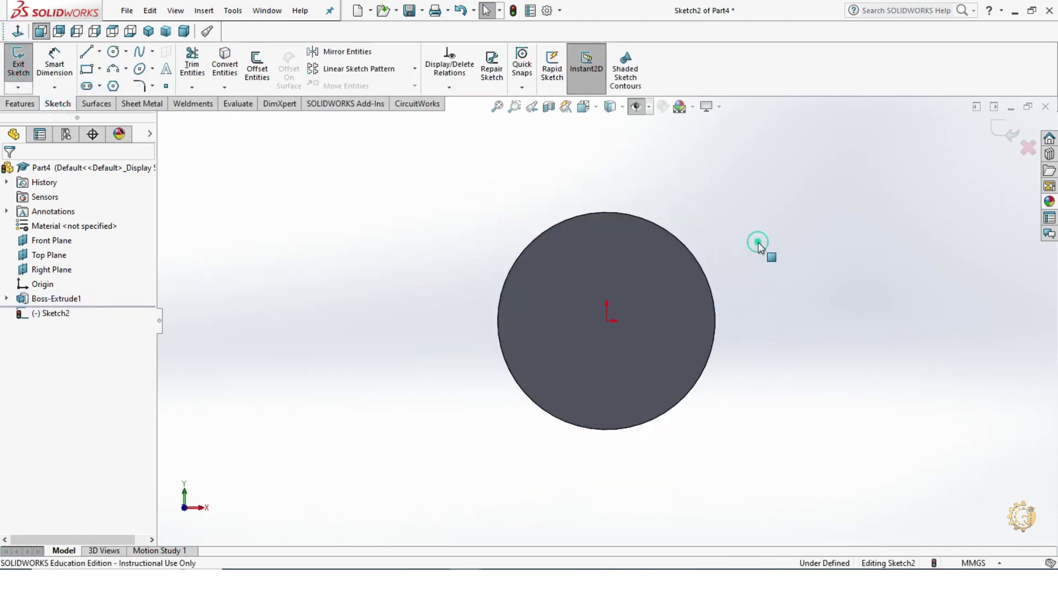
{"action": "left_click", "coordinate": [99, 51]}
{"action": "left_click", "coordinate": [128, 88]}
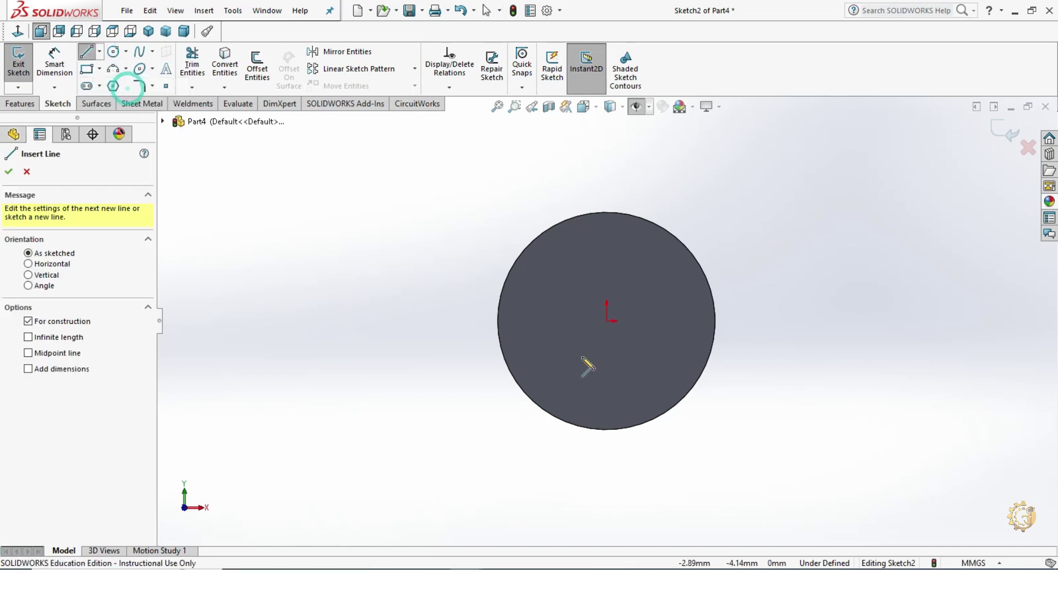
{"action": "left_click", "coordinate": [606, 321]}
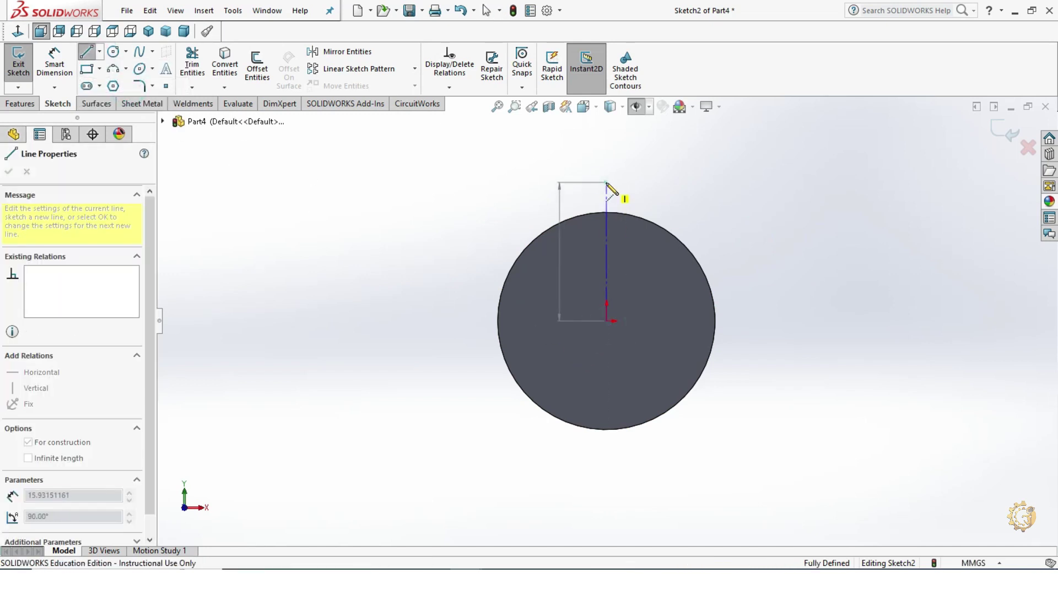
{"action": "left_click", "coordinate": [607, 182]}
{"action": "key", "text": "Escape"}
Add two horizontal midpoint lines on the centerline, one at its top and one lower.
{"action": "left_click", "coordinate": [100, 52]}
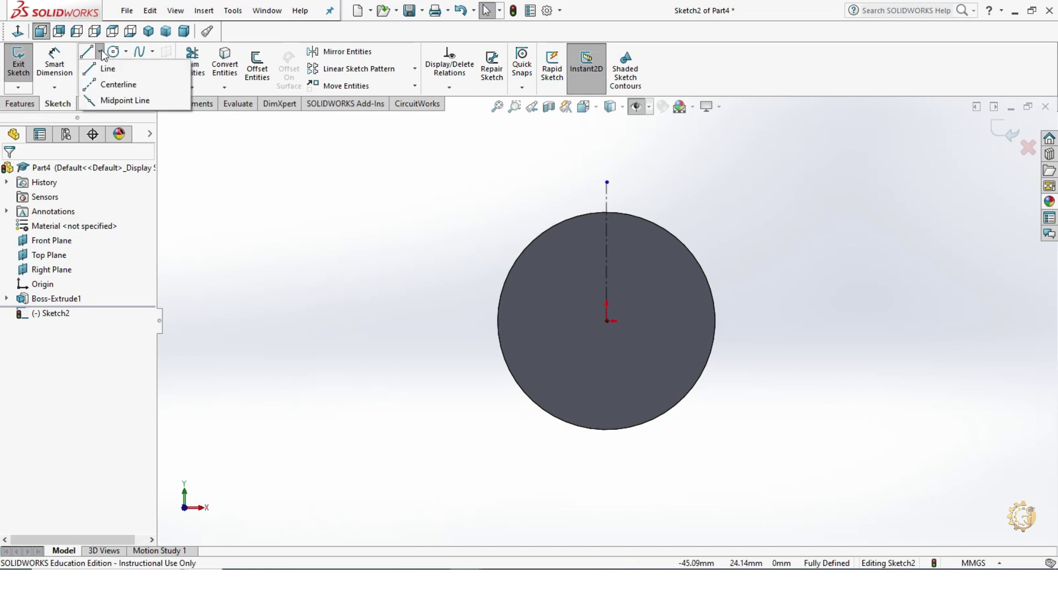
{"action": "left_click", "coordinate": [110, 104]}
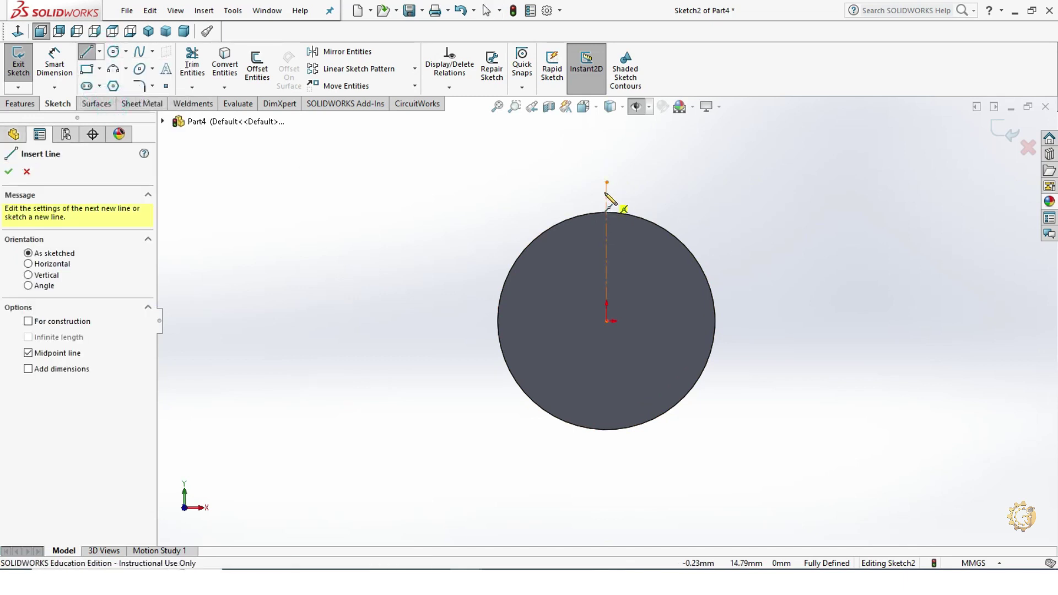
{"action": "left_click", "coordinate": [607, 181]}
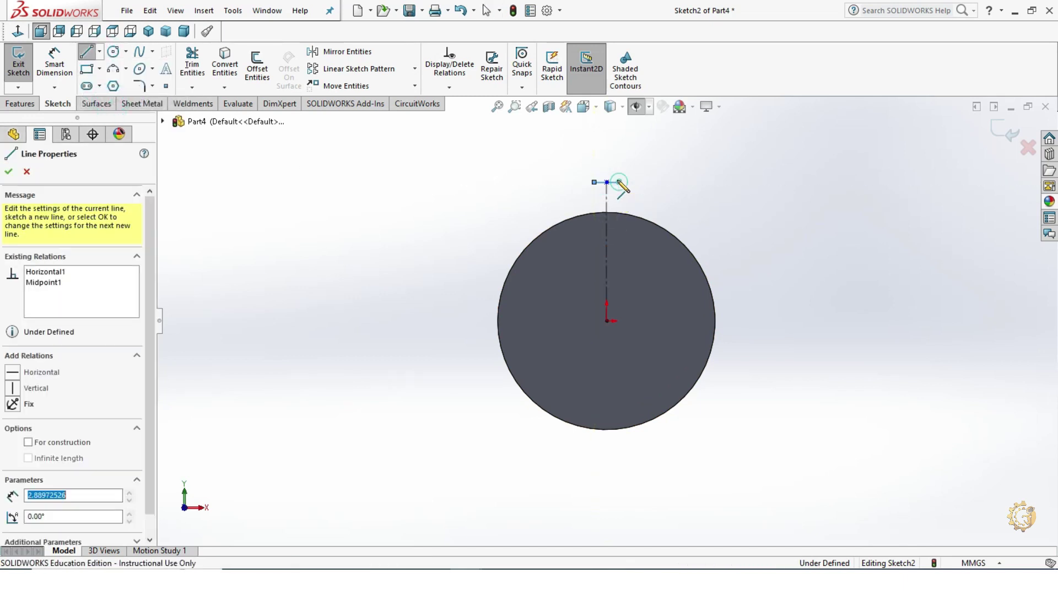
{"action": "key", "text": "Escape"}
{"action": "left_click", "coordinate": [100, 52]}
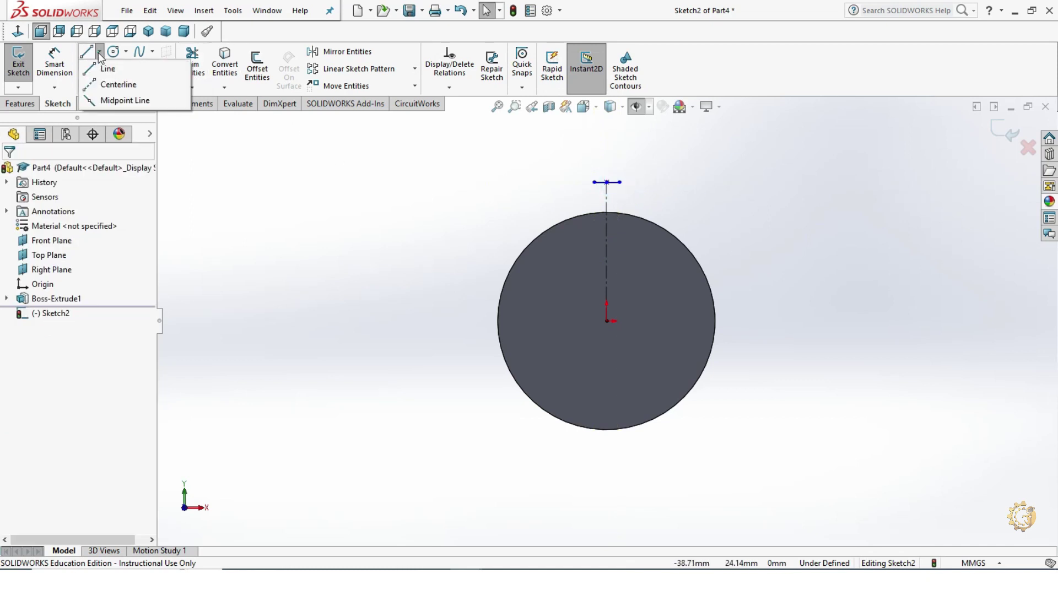
{"action": "left_click", "coordinate": [110, 99]}
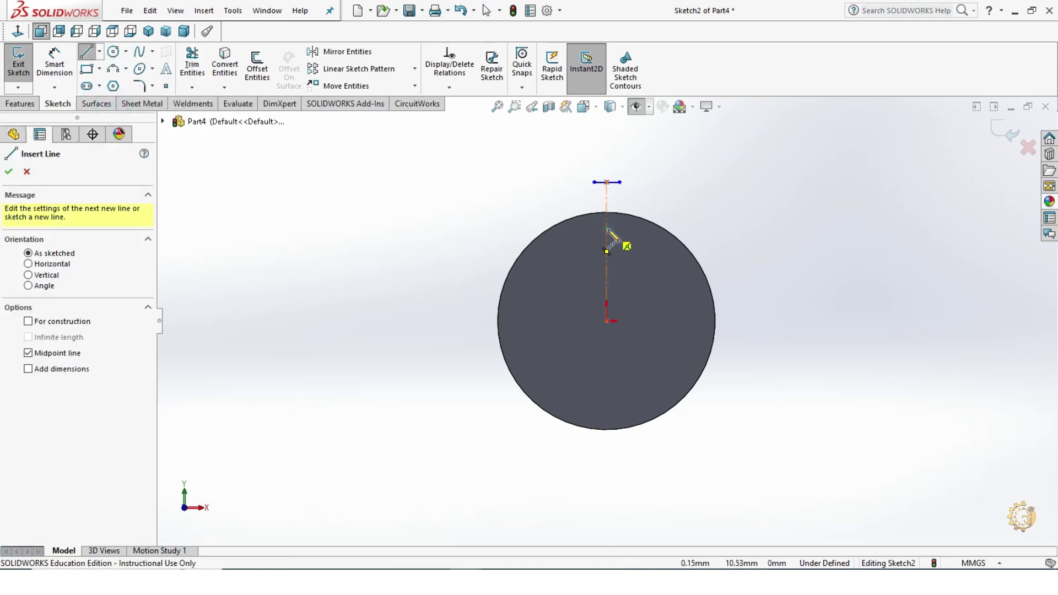
{"action": "left_click", "coordinate": [607, 228]}
{"action": "key", "text": "Escape"}
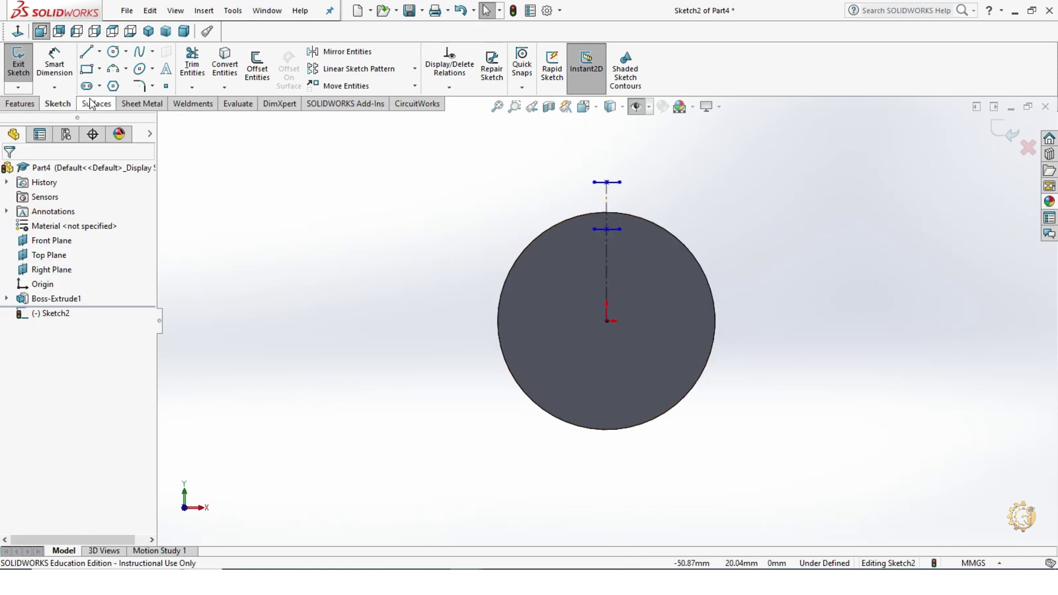
Dimension the top short line to 1 mm long.
{"action": "left_click", "coordinate": [55, 62]}
{"action": "left_click", "coordinate": [612, 184]}
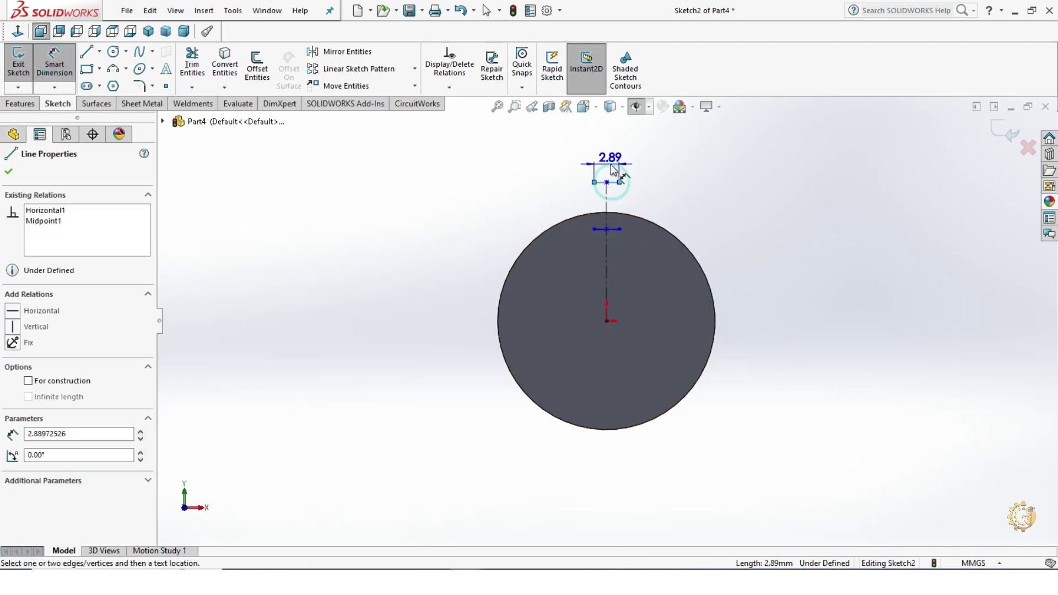
{"action": "left_click", "coordinate": [612, 168]}
{"action": "type", "text": "1"}
{"action": "key", "text": "Return"}
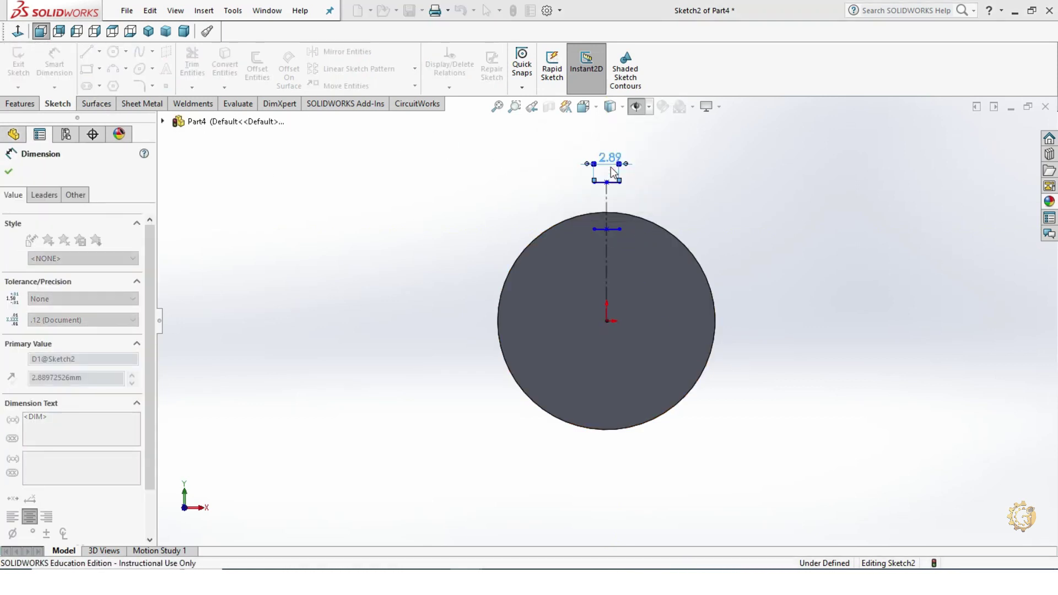
{"action": "key", "text": "Escape"}
{"action": "key", "text": "Escape"}
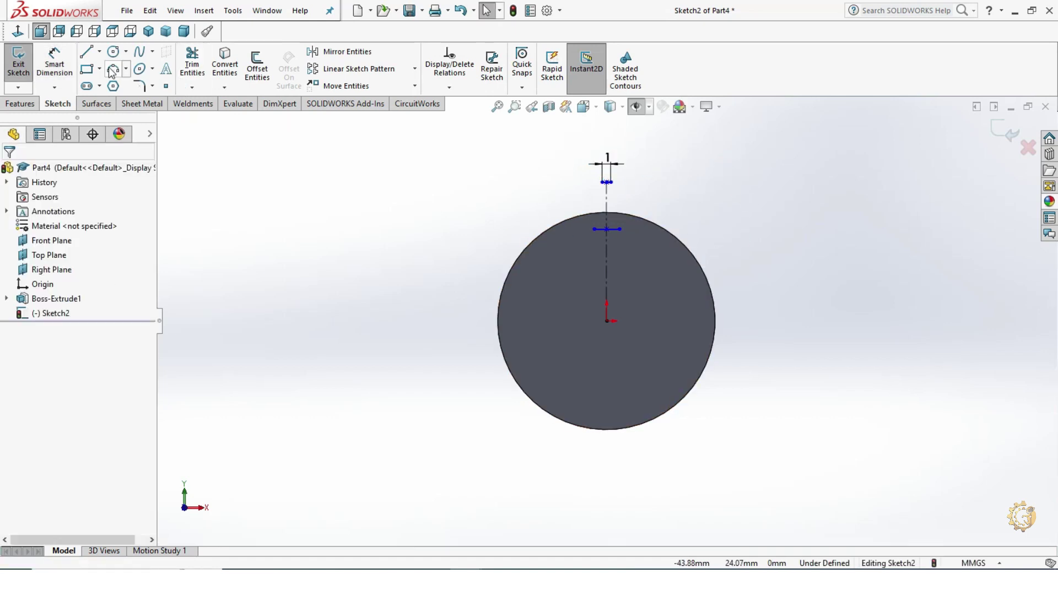
Draw two slanted side lines joining the top line's ends to the lower line.
{"action": "left_click", "coordinate": [87, 53]}
{"action": "left_click_drag", "start_coordinate": [605, 184], "coordinate": [594, 229]}
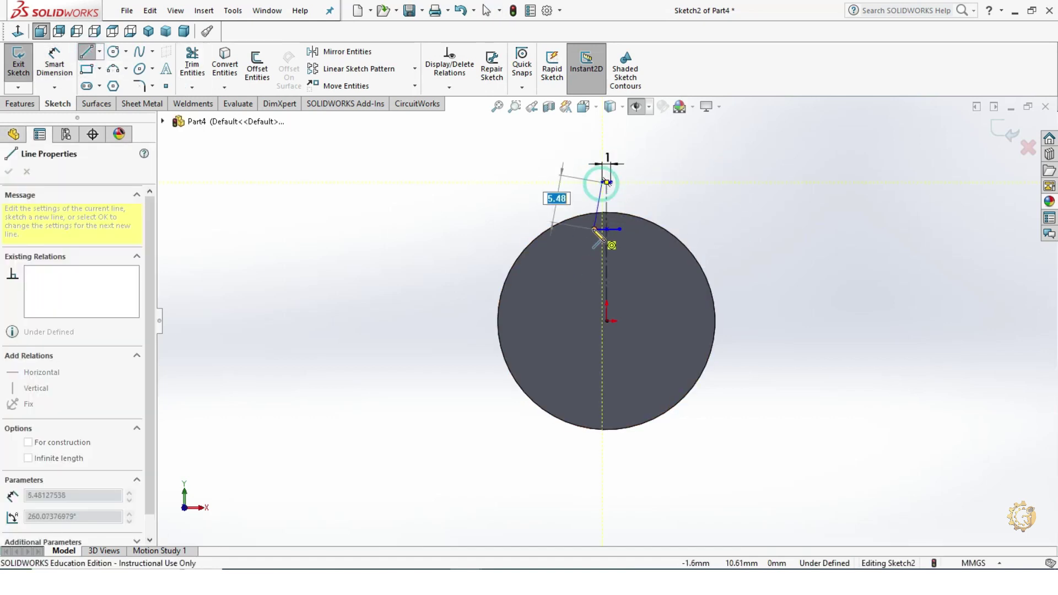
{"action": "key", "text": "Escape"}
{"action": "left_click", "coordinate": [86, 52]}
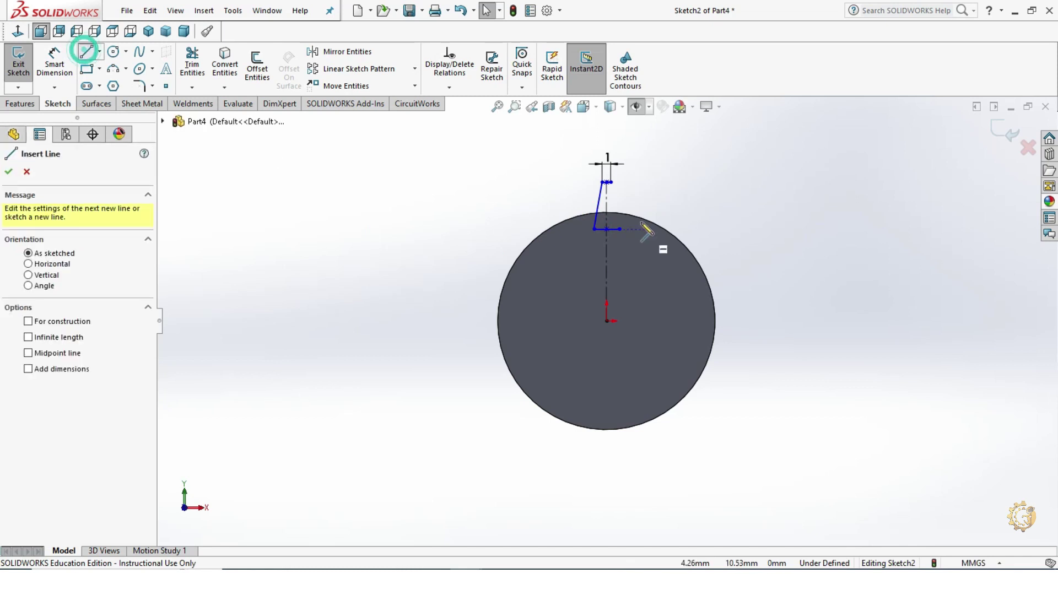
{"action": "left_click_drag", "start_coordinate": [610, 182], "coordinate": [620, 229]}
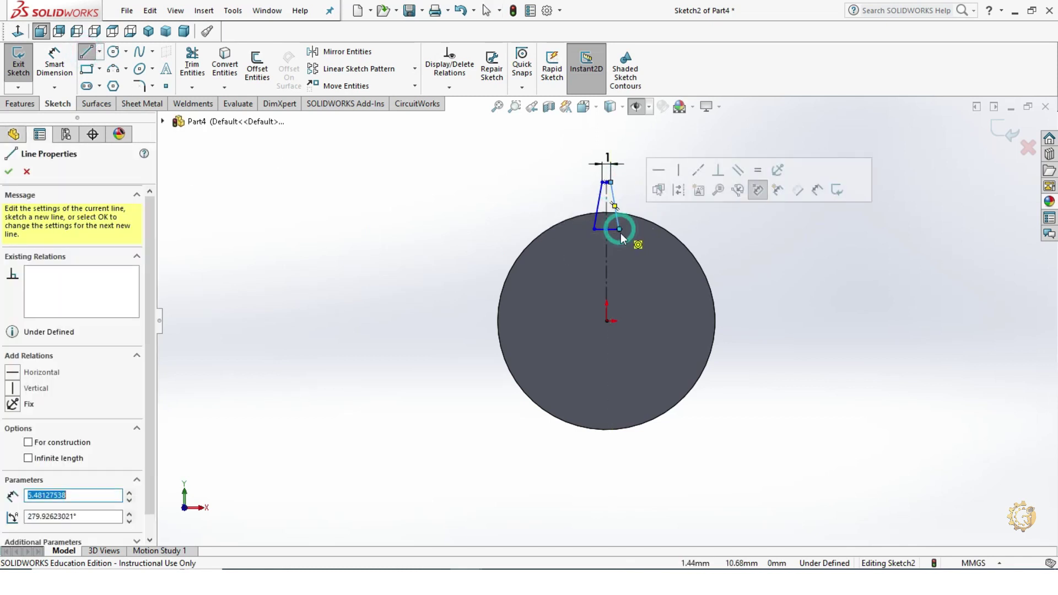
{"action": "key", "text": "Escape"}
Dimension the angle between the left slanted side and the top edge to 75°.
{"action": "scroll", "coordinate": [637, 222], "scroll_direction": "down", "scroll_amount": 3}
{"action": "left_click", "coordinate": [67, 71]}
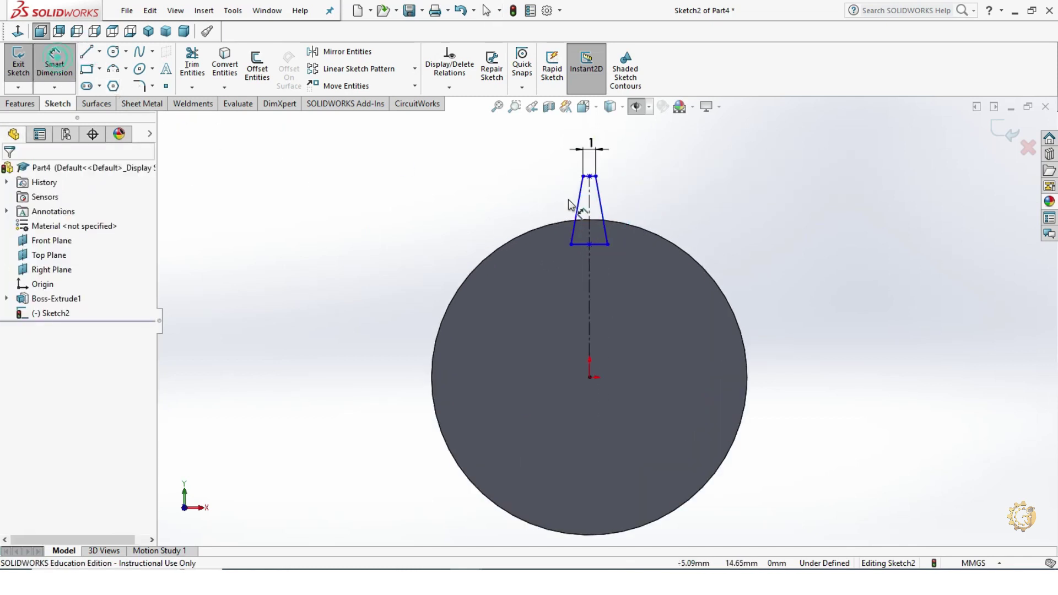
{"action": "scroll", "coordinate": [587, 199], "scroll_direction": "down", "scroll_amount": 3}
{"action": "left_click", "coordinate": [576, 213]}
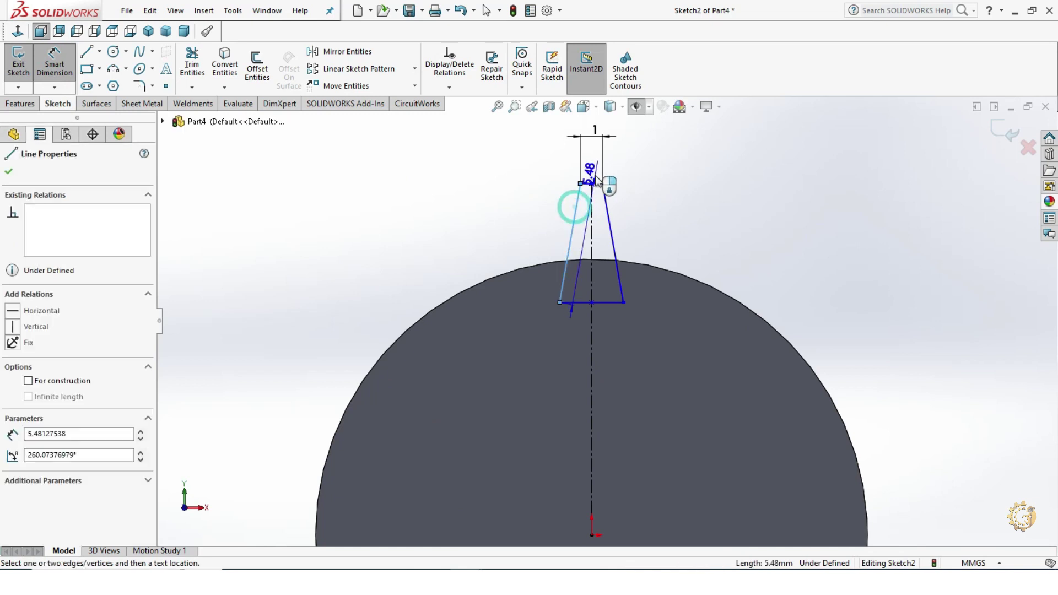
{"action": "scroll", "coordinate": [587, 191], "scroll_direction": "down", "scroll_amount": 3}
{"action": "left_click", "coordinate": [587, 227]}
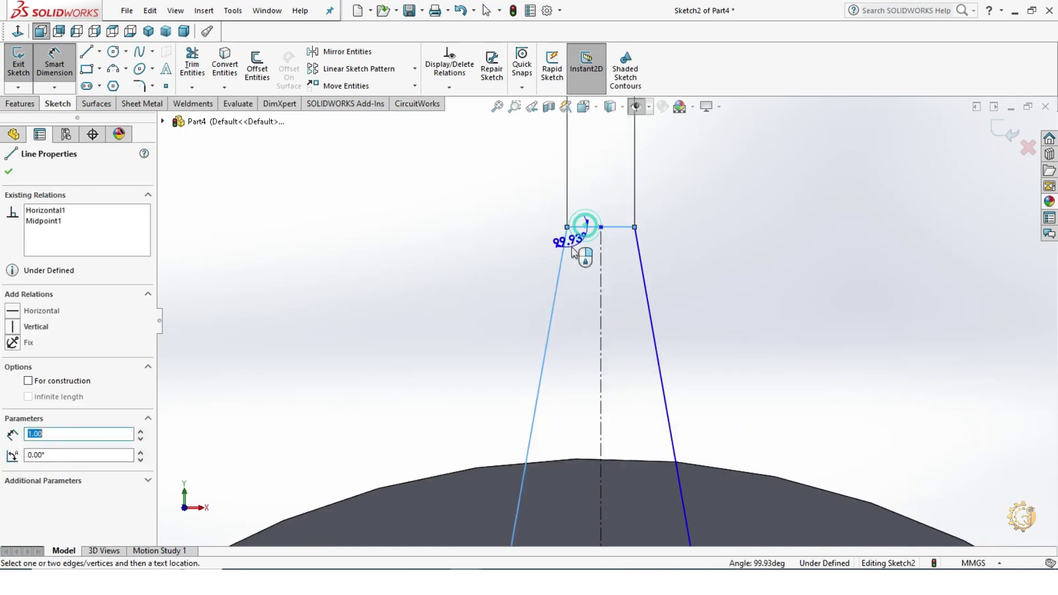
{"action": "scroll", "coordinate": [537, 232], "scroll_direction": "up", "scroll_amount": 3}
{"action": "left_click", "coordinate": [533, 279]}
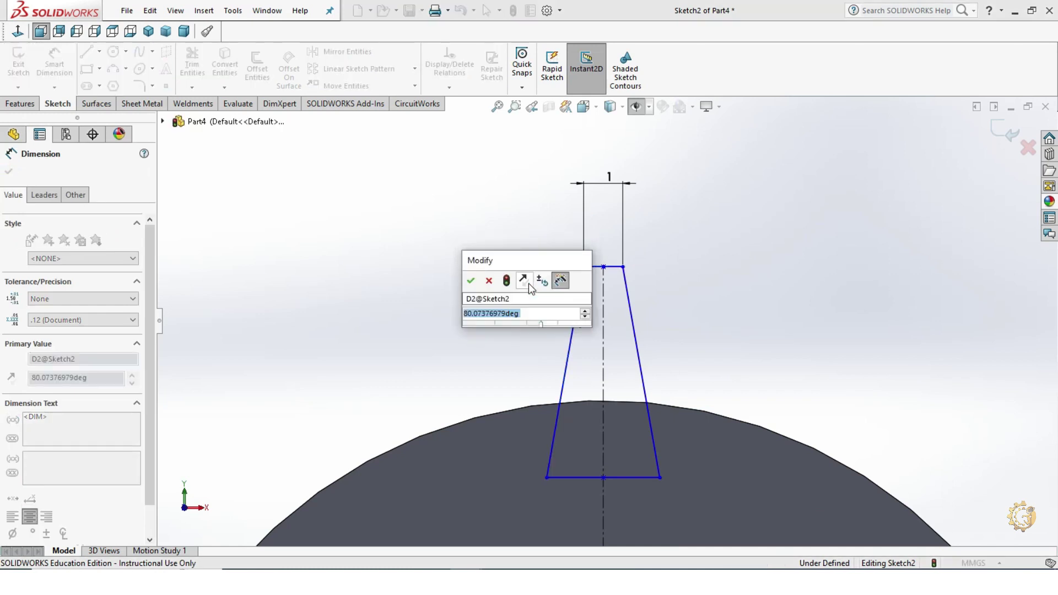
{"action": "type", "text": "75"}
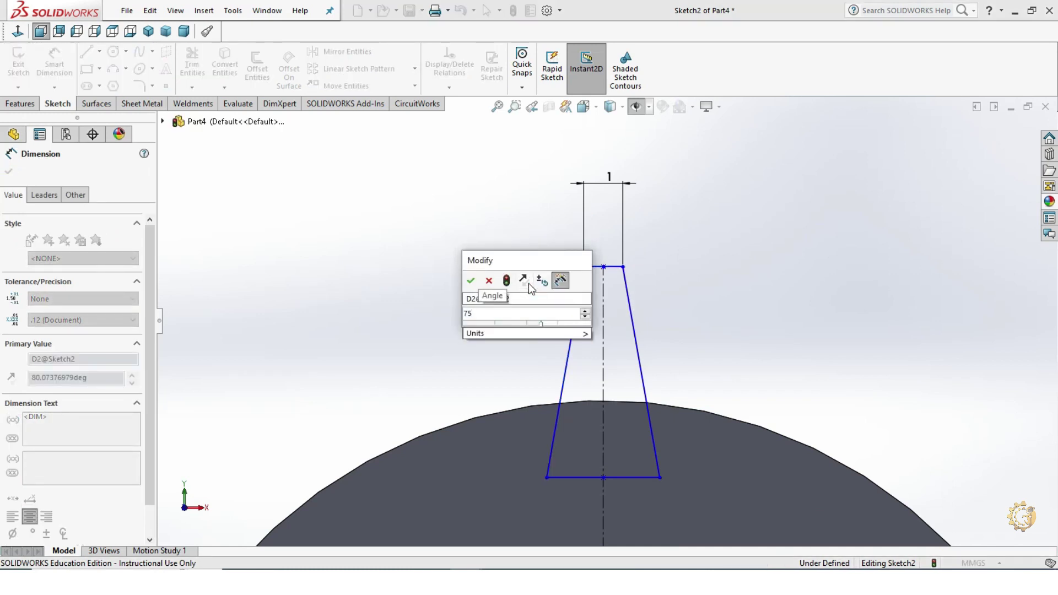
{"action": "key", "text": "Return"}
{"action": "scroll", "coordinate": [739, 356], "scroll_direction": "up", "scroll_amount": 2}
{"action": "key", "text": "Escape"}
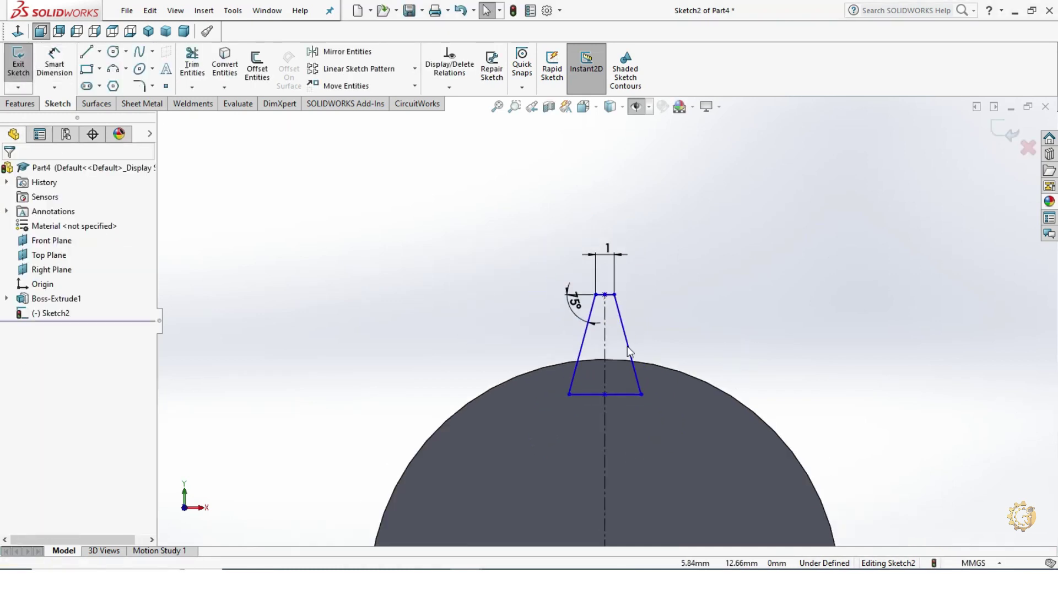
Begin a height dimension from the tooth's top vertex.
{"action": "left_click", "coordinate": [62, 70]}
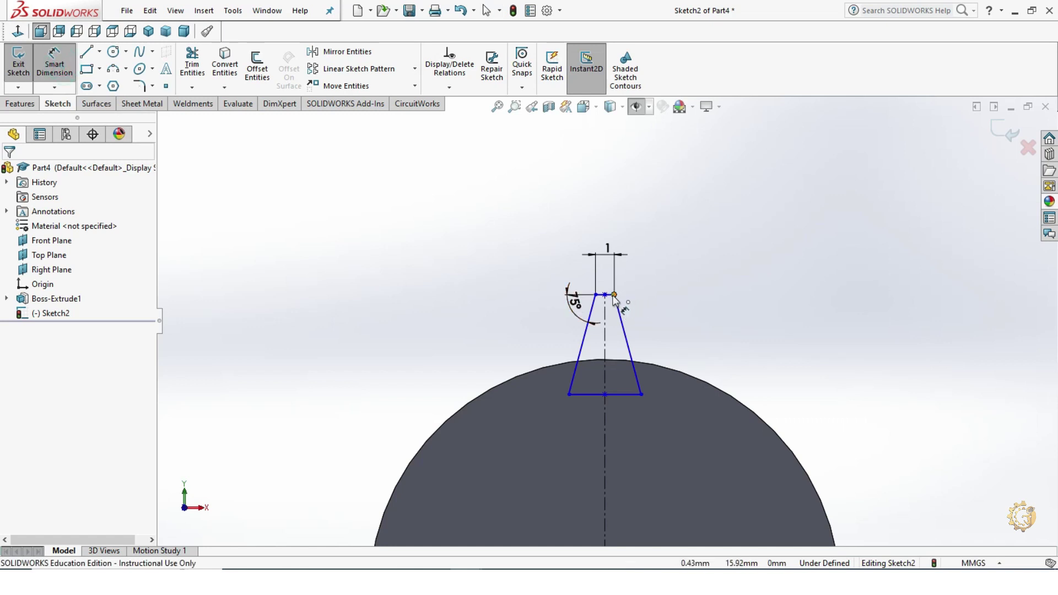
{"action": "left_click", "coordinate": [614, 294]}
{"action": "scroll", "coordinate": [650, 475], "scroll_direction": "up", "scroll_amount": 2}
{"action": "scroll", "coordinate": [651, 475], "scroll_direction": "up", "scroll_amount": 1}
Dimension the tooth tip to the disc centre as 15.25 mm.
{"action": "left_click", "coordinate": [606, 412]}
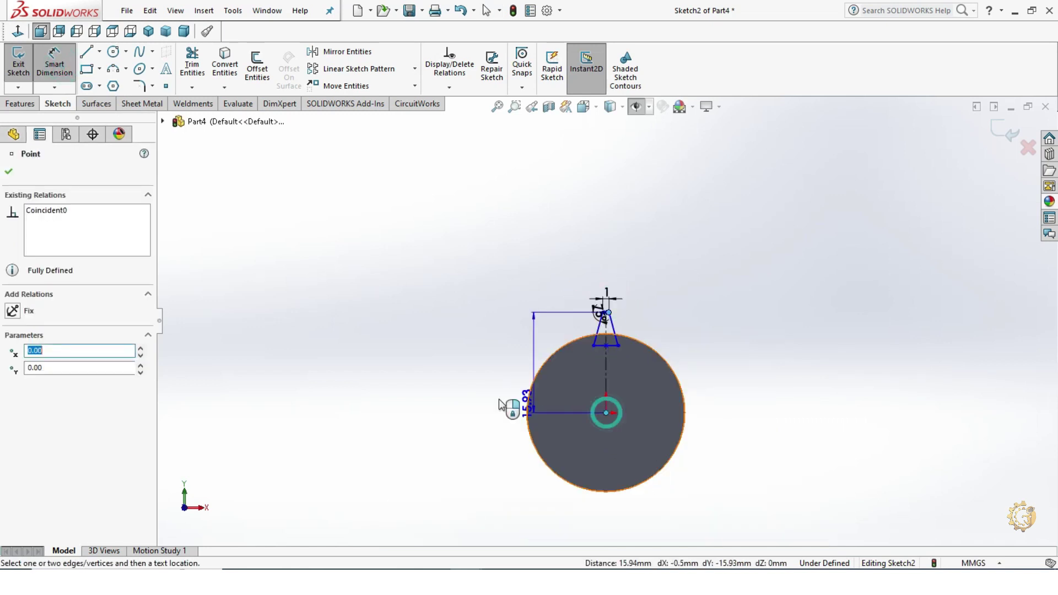
{"action": "left_click", "coordinate": [480, 396]}
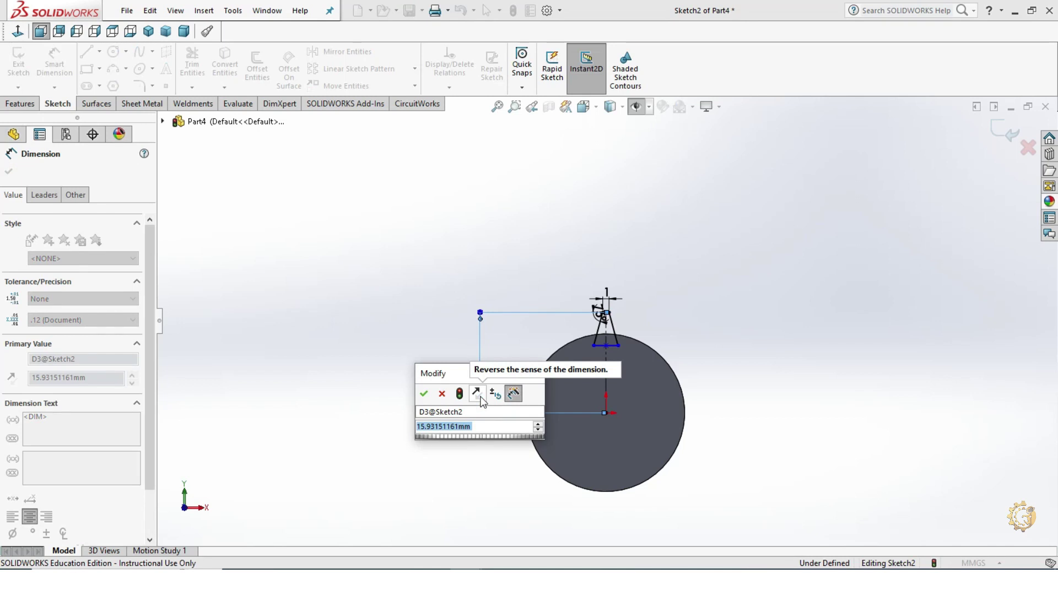
{"action": "type", "text": "1"}
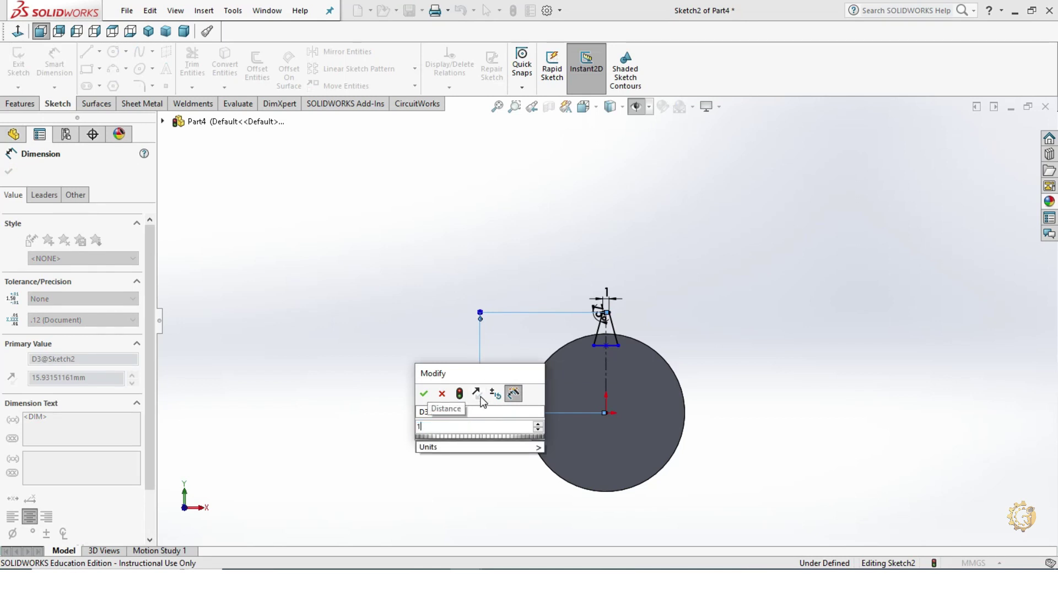
{"action": "type", "text": "5.2"}
{"action": "key", "text": "Return"}
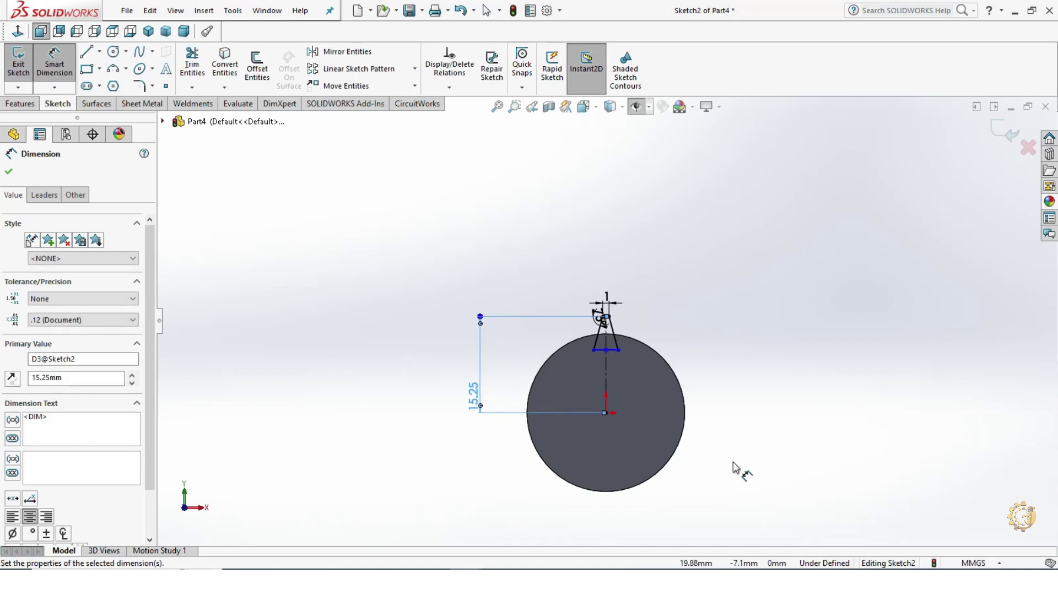
{"action": "key", "text": "Escape"}
{"action": "key", "text": "f"}
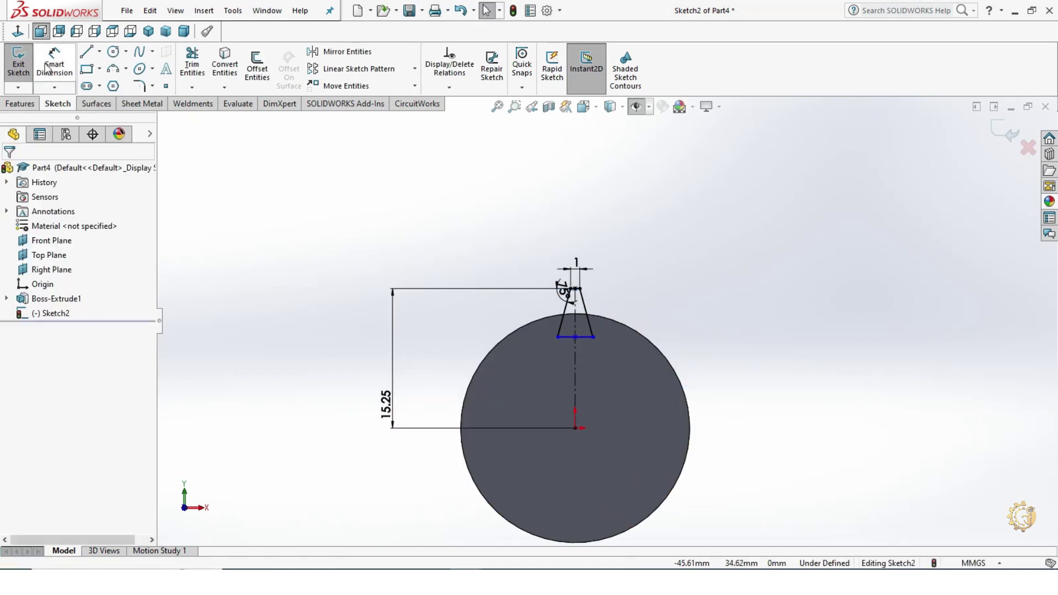
Dimension the tooth base endpoint to the origin as 12.20 mm, fully defining the sketch.
{"action": "left_click", "coordinate": [49, 68]}
{"action": "left_click", "coordinate": [594, 338]}
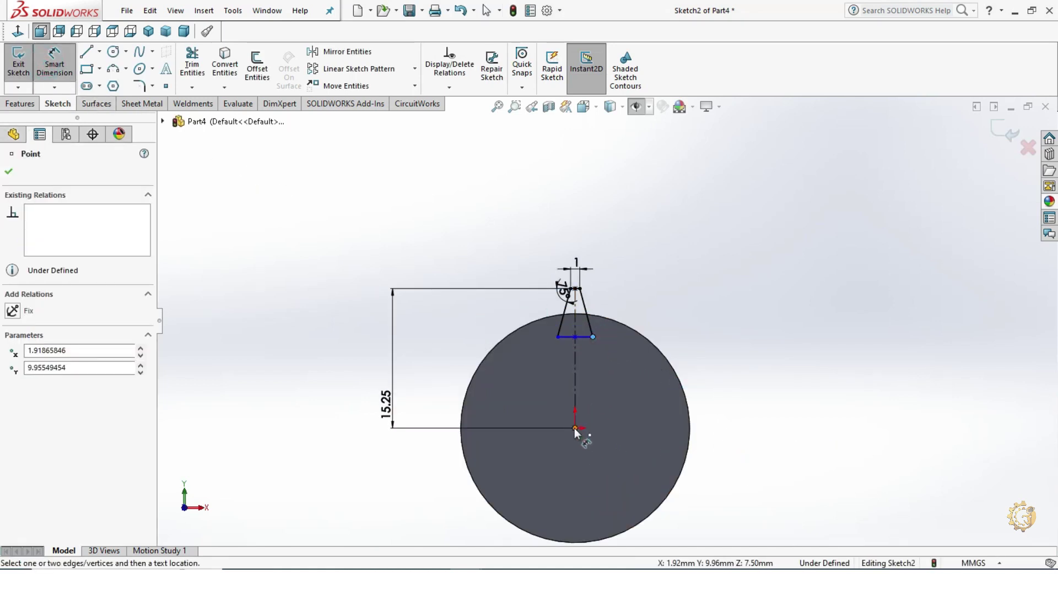
{"action": "left_click", "coordinate": [575, 428]}
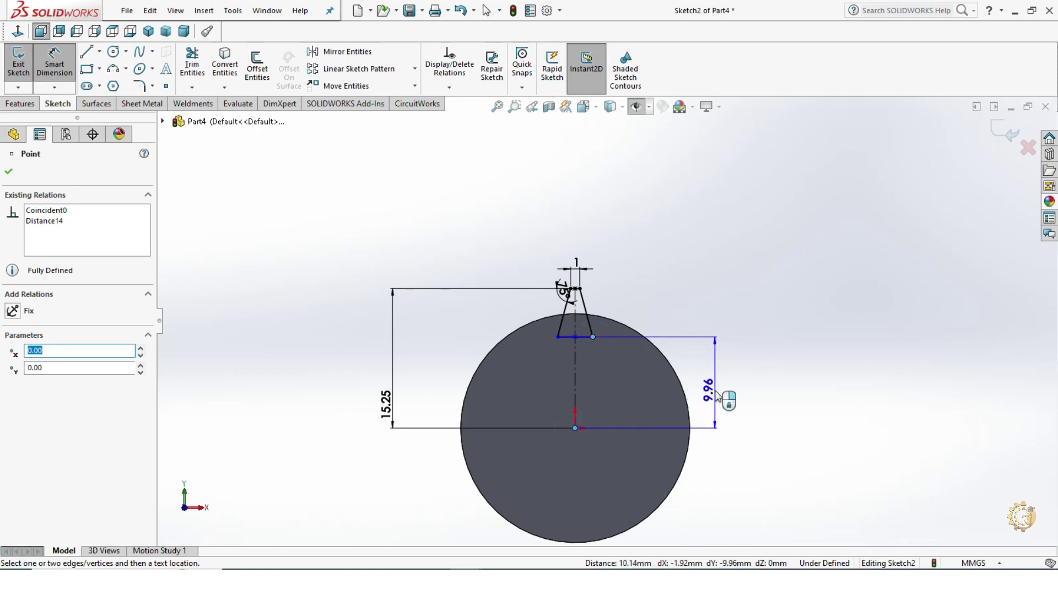
{"action": "left_click", "coordinate": [718, 398]}
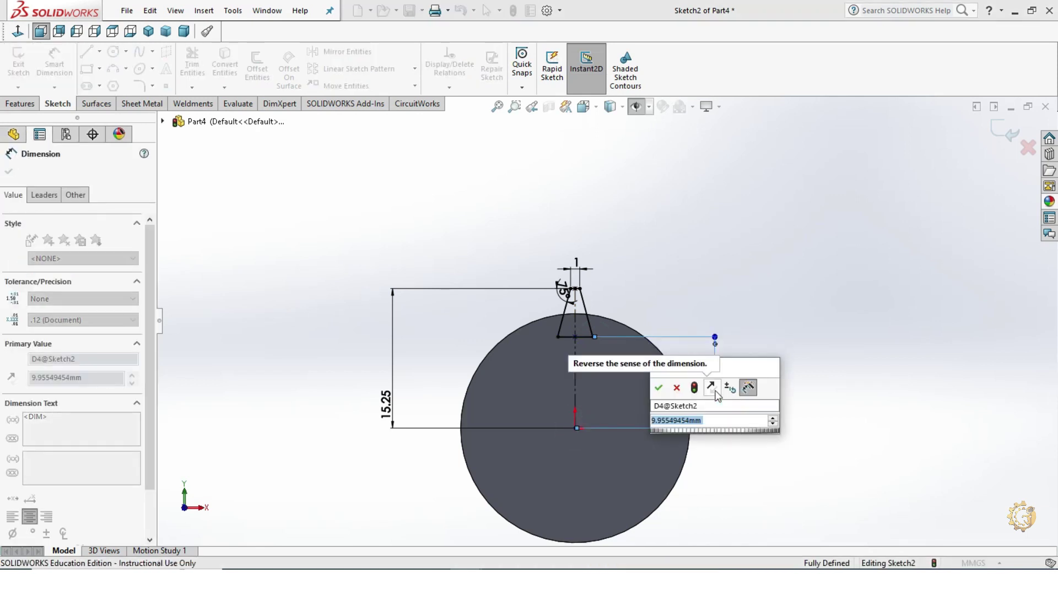
{"action": "type", "text": "12.2"}
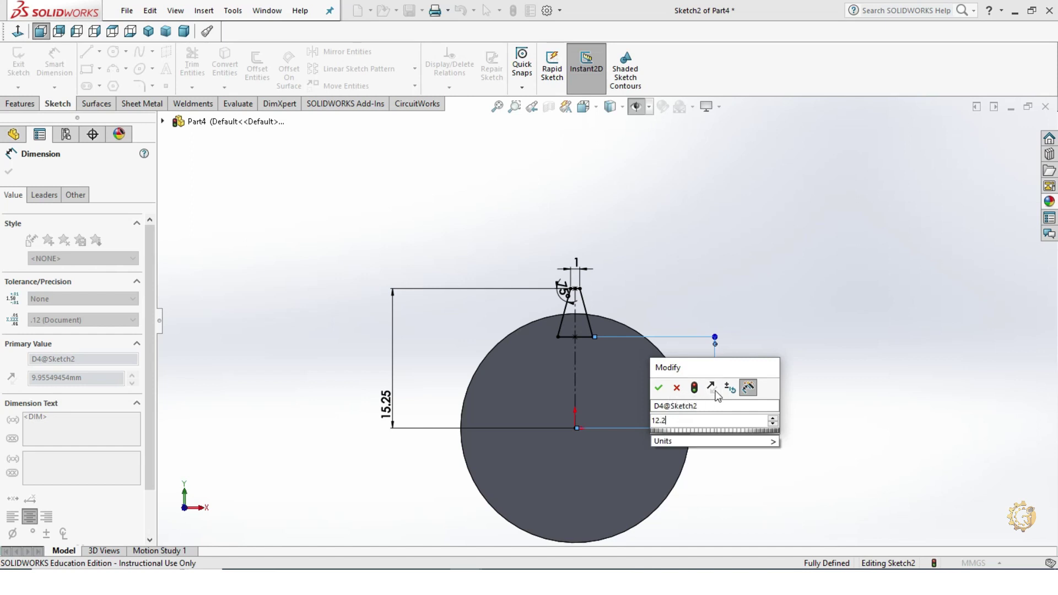
{"action": "key", "text": "Return"}
{"action": "key", "text": "Escape"}
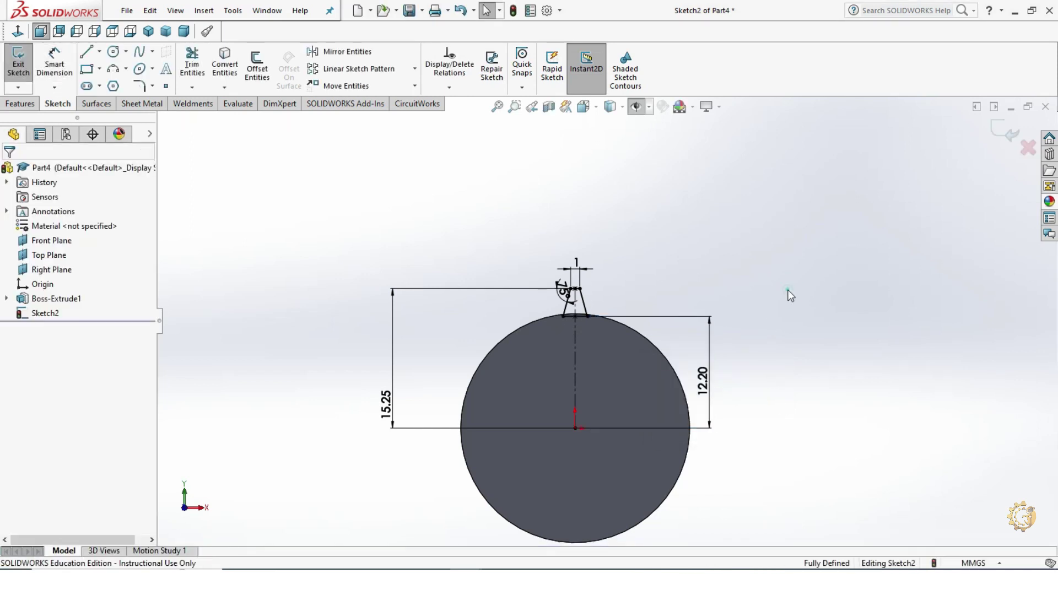
{"action": "scroll", "coordinate": [628, 359], "scroll_direction": "down", "scroll_amount": 2}
{"action": "middle_click_drag", "start_coordinate": [770, 322], "coordinate": [901, 312]}
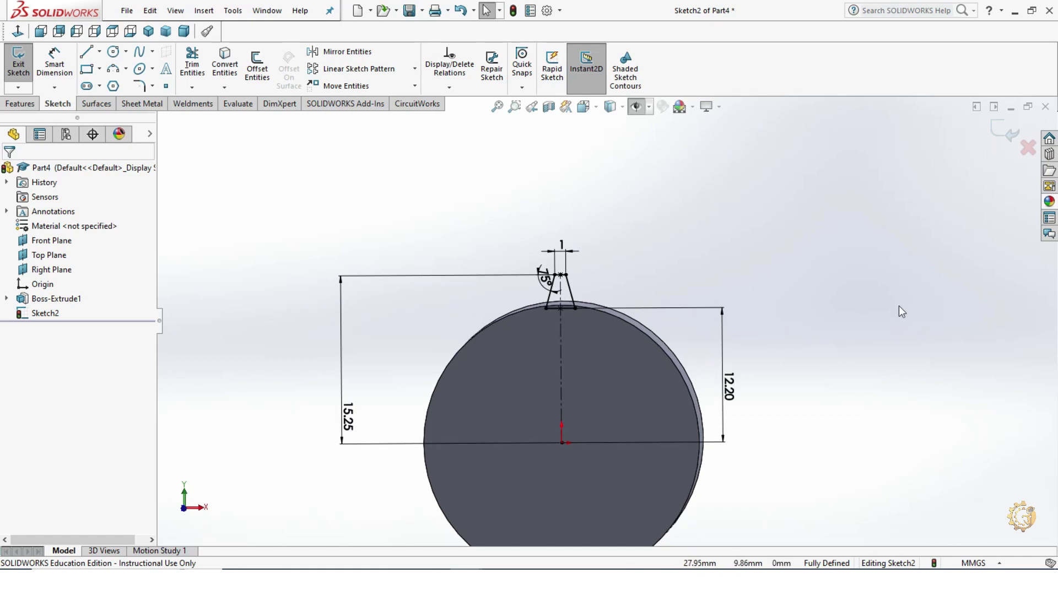
Exit the tooth sketch and start a new sketch on the disc's front face, viewed normal.
{"action": "left_click", "coordinate": [998, 131]}
{"action": "left_click", "coordinate": [639, 116]}
{"action": "mouse_move", "coordinate": [735, 243]}
{"action": "middle_mouse_down"}
{"action": "mouse_move", "coordinate": [956, 343]}
{"action": "mouse_move", "coordinate": [629, 390]}
{"action": "middle_mouse_up"}
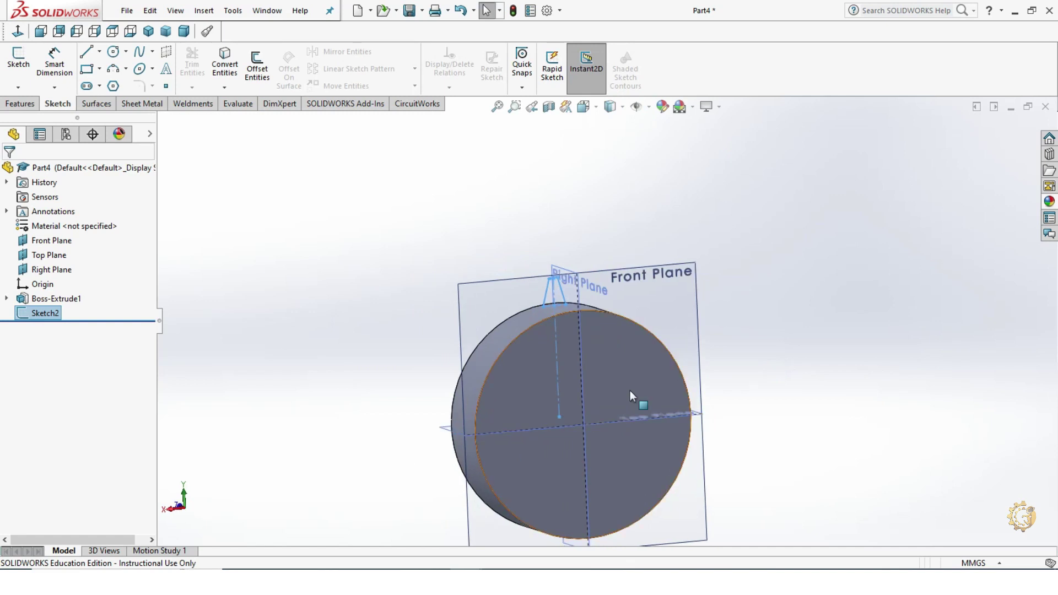
{"action": "left_click", "coordinate": [629, 390]}
{"action": "left_click", "coordinate": [18, 64]}
{"action": "left_click", "coordinate": [19, 31]}
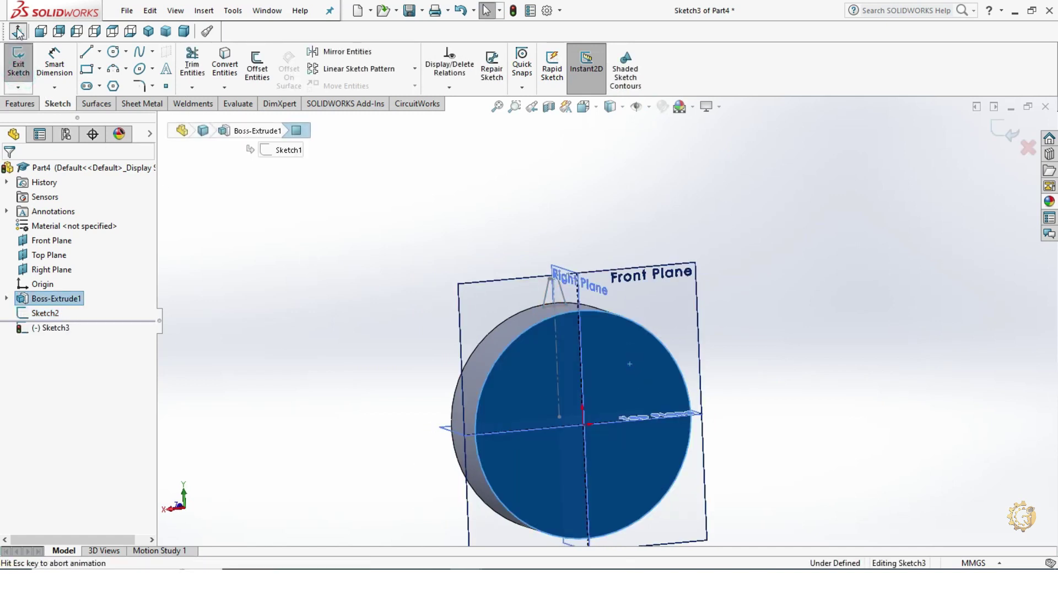
{"action": "left_click", "coordinate": [636, 106]}
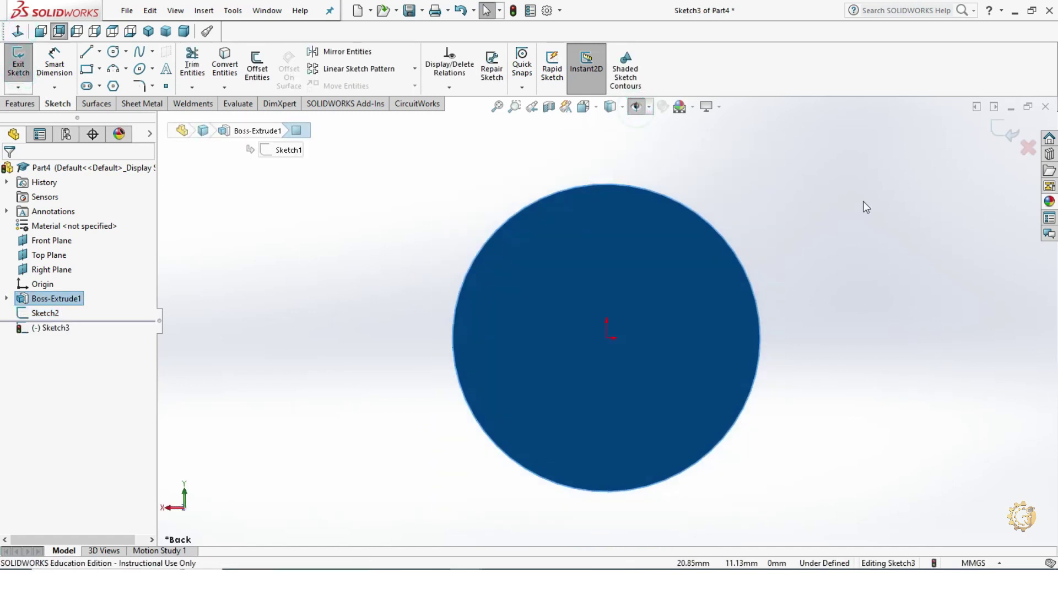
{"action": "left_click", "coordinate": [635, 109]}
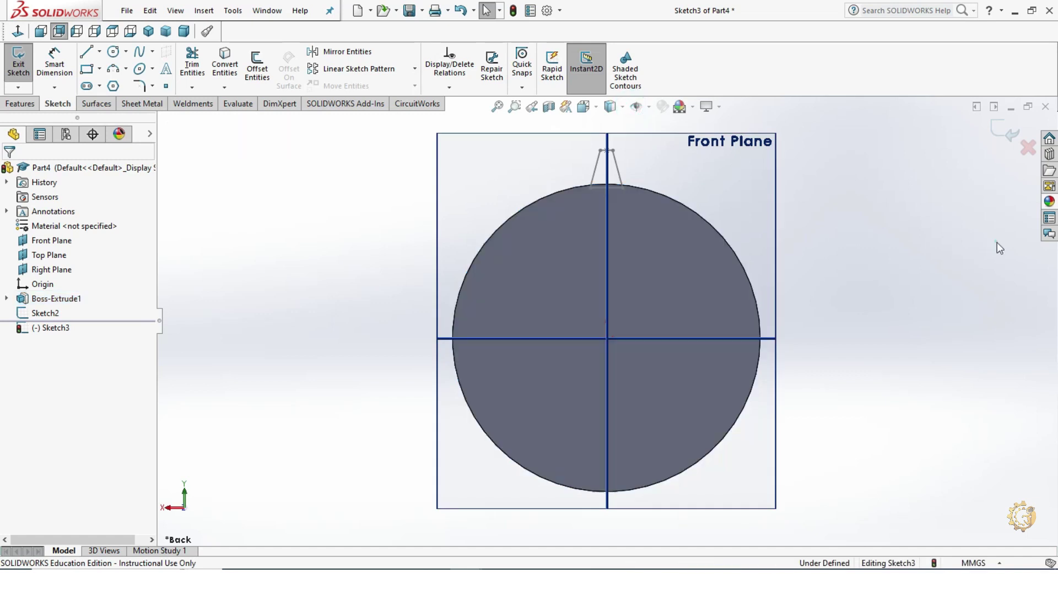
Convert the tooth profile lines and vertical centre line into Sketch3.
{"action": "left_click", "coordinate": [227, 62]}
{"action": "scroll", "coordinate": [612, 176], "scroll_direction": "down", "scroll_amount": 3}
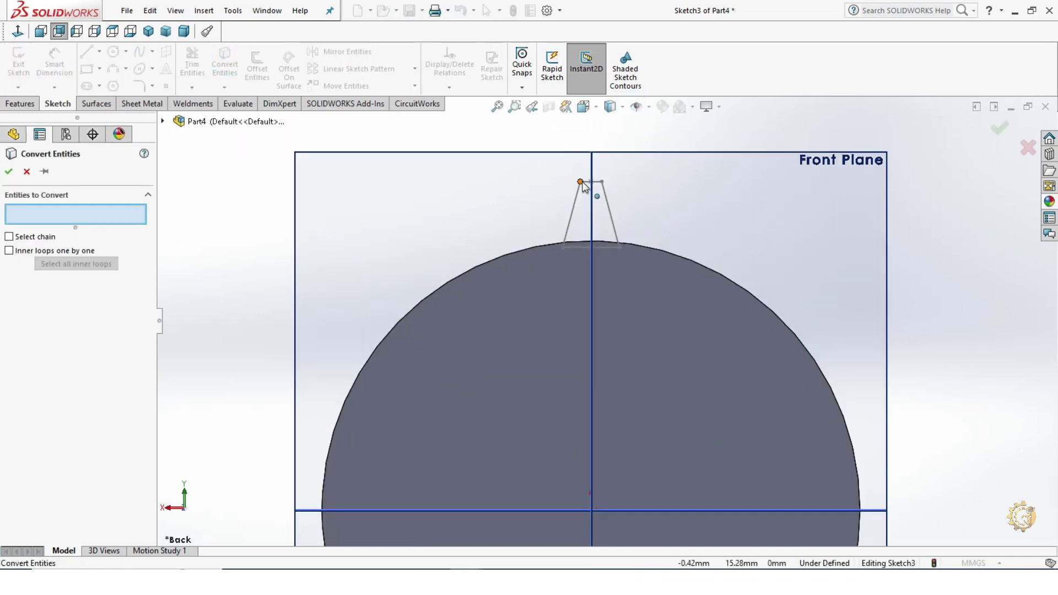
{"action": "left_click", "coordinate": [588, 181]}
{"action": "left_click", "coordinate": [608, 207]}
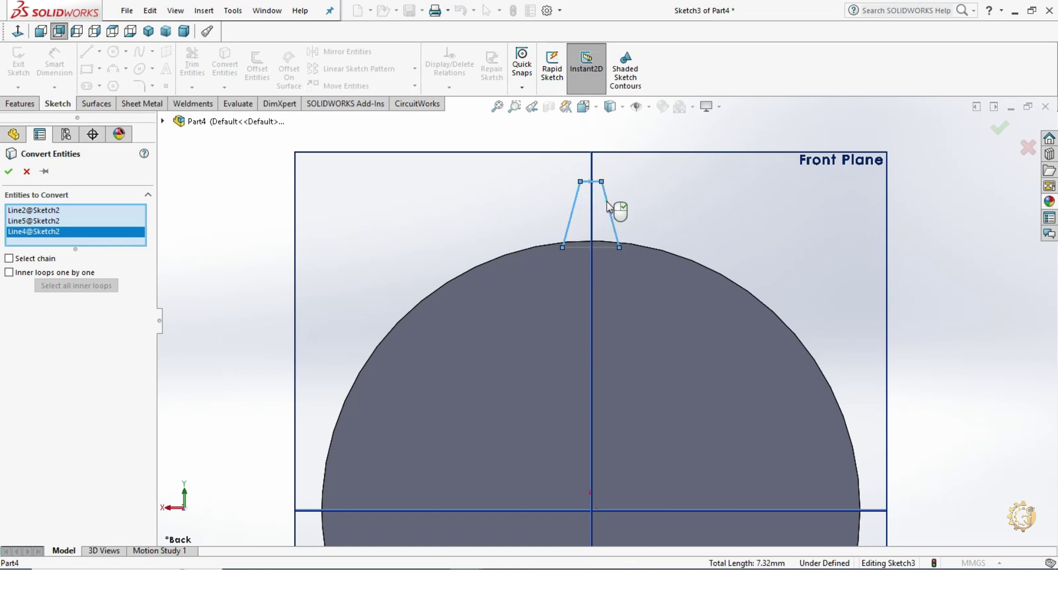
{"action": "left_click", "coordinate": [604, 247]}
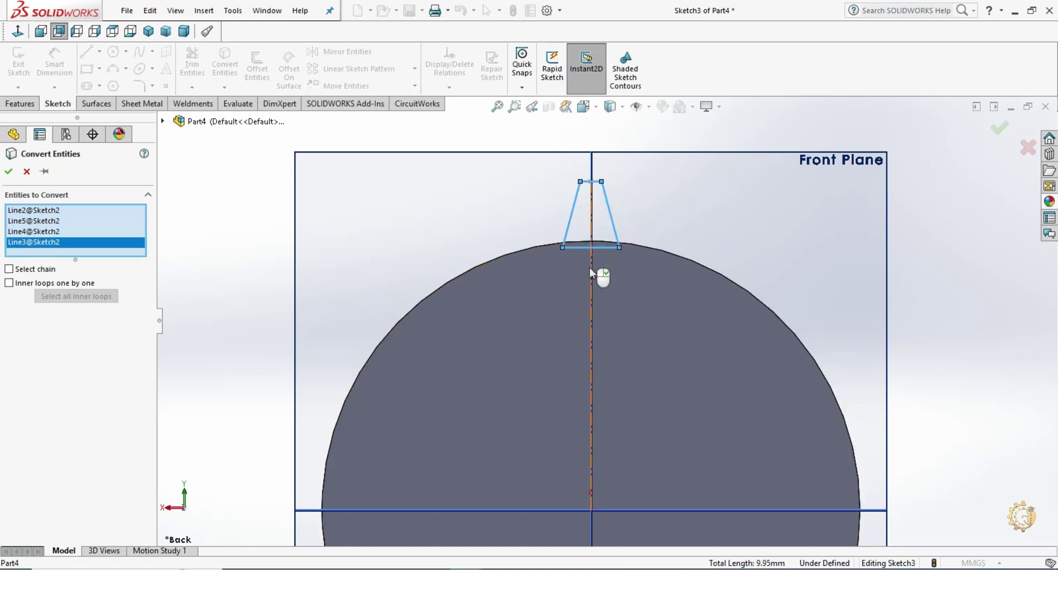
{"action": "left_click", "coordinate": [590, 271]}
{"action": "left_click", "coordinate": [8, 172]}
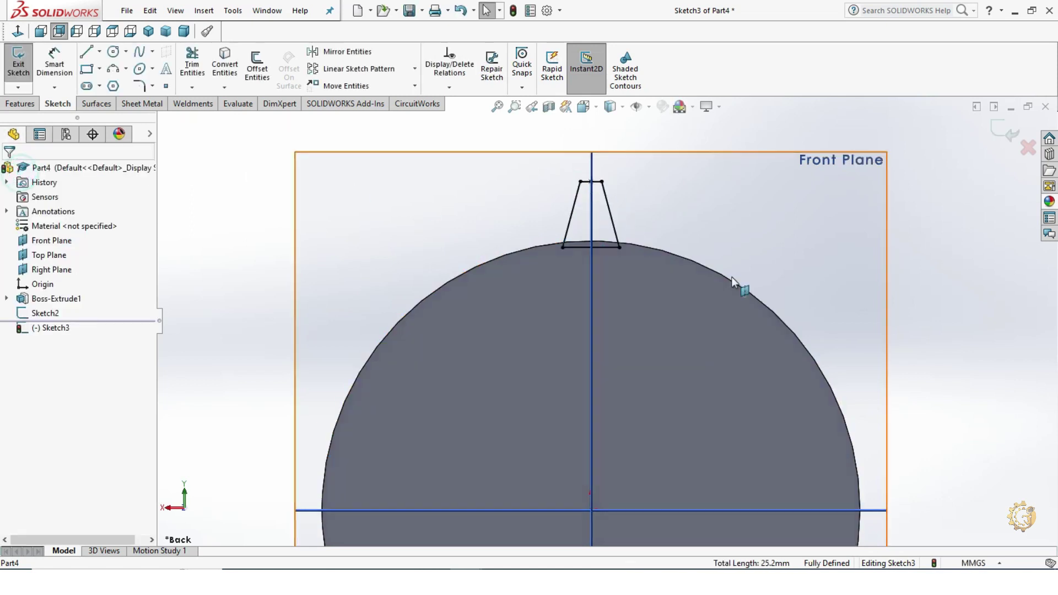
{"action": "key", "text": "z"}
{"action": "left_click", "coordinate": [752, 179]}
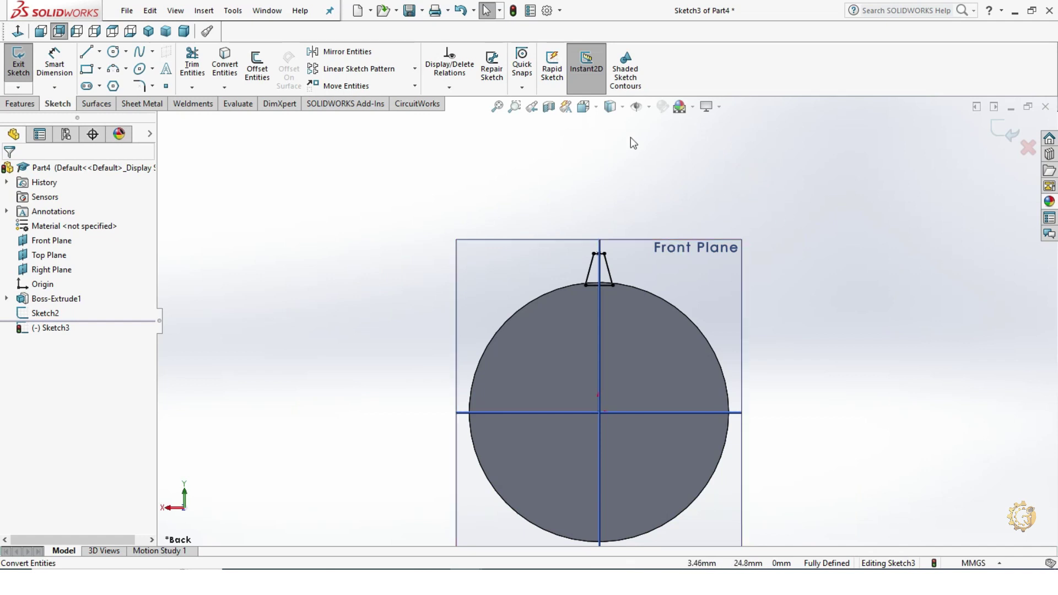
{"action": "scroll", "coordinate": [654, 186], "scroll_direction": "down", "scroll_amount": 1}
Hide the planes and make the sketch's centre line construction geometry.
{"action": "left_click", "coordinate": [635, 106]}
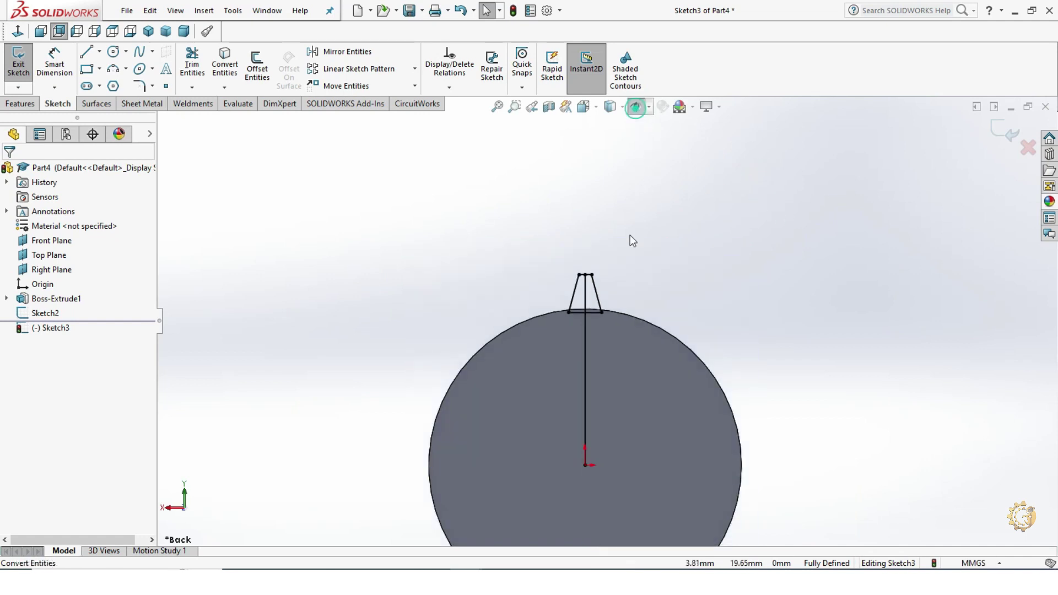
{"action": "left_click_drag", "start_coordinate": [656, 243], "coordinate": [490, 507]}
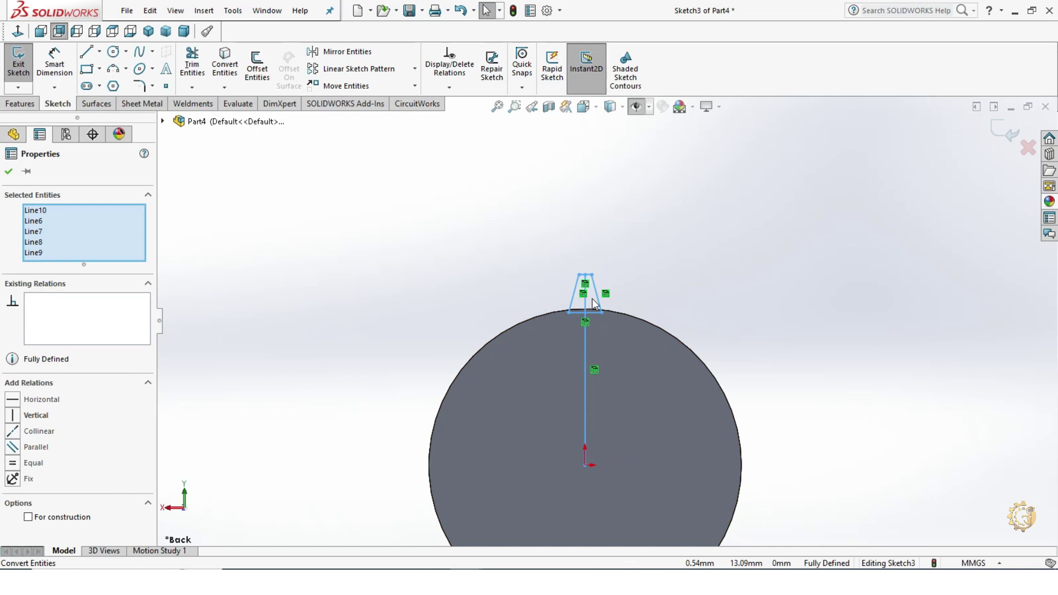
{"action": "right_click", "coordinate": [595, 293]}
{"action": "left_click", "coordinate": [627, 272]}
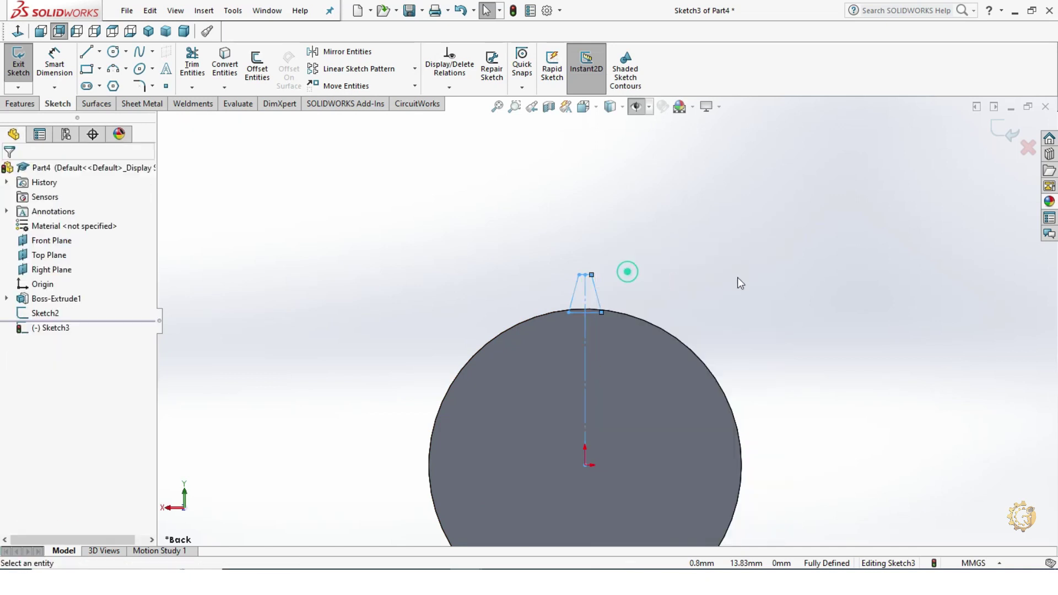
Circular-pattern the tooth's four lines and centreline 36 times over 360°.
{"action": "scroll", "coordinate": [777, 363], "scroll_direction": "down", "scroll_amount": 1}
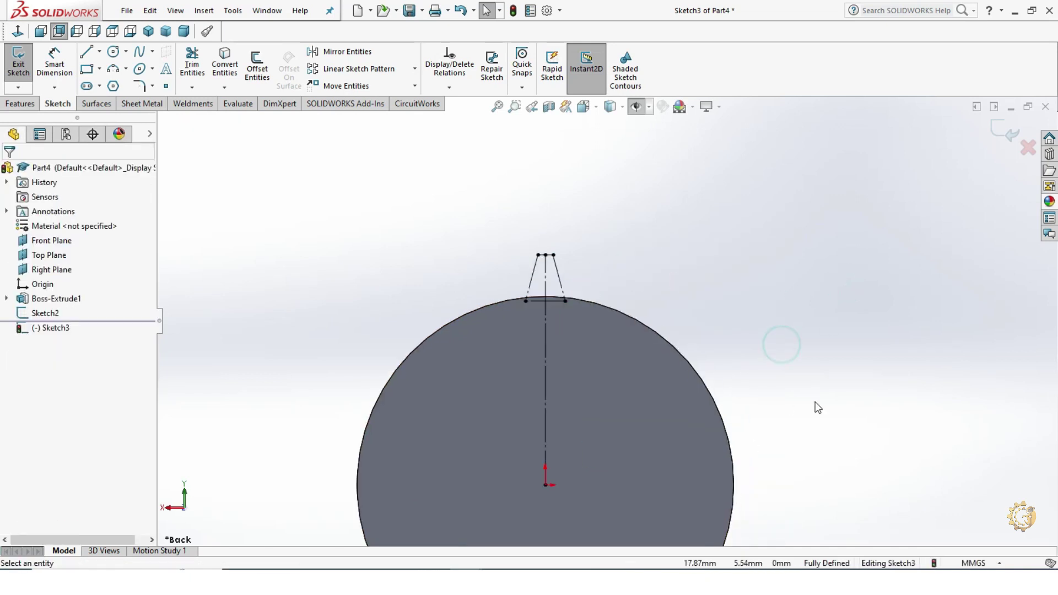
{"action": "left_click", "coordinate": [414, 69]}
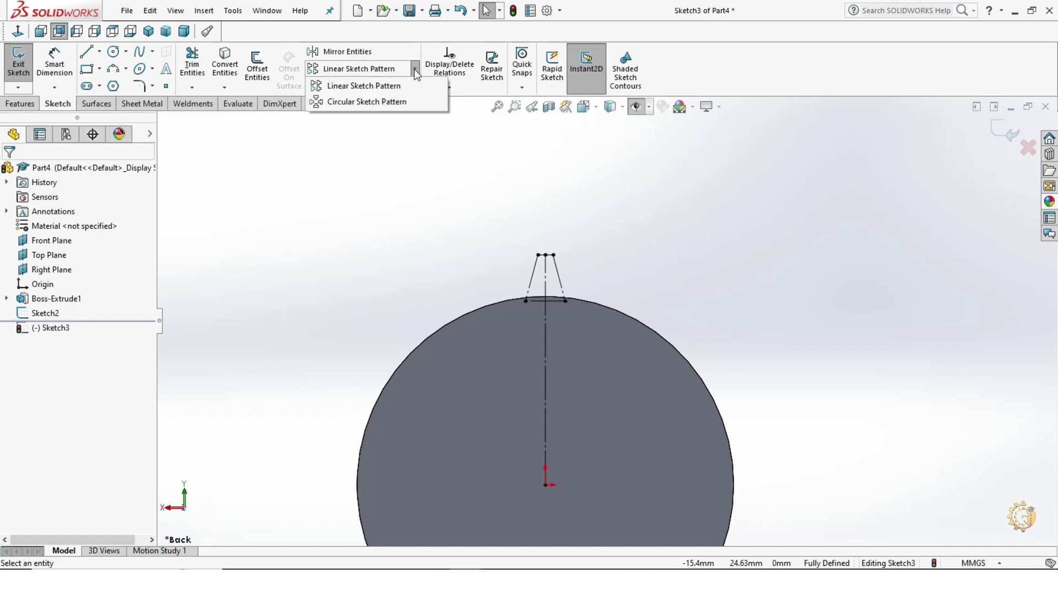
{"action": "left_click", "coordinate": [410, 100]}
{"action": "scroll", "coordinate": [595, 264], "scroll_direction": "down", "scroll_amount": 2}
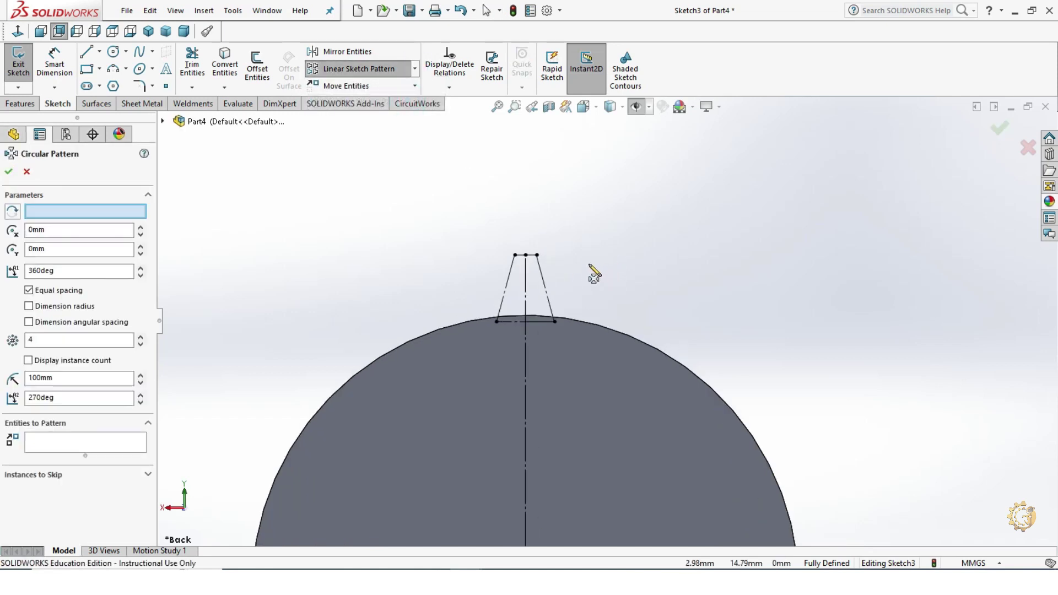
{"action": "scroll", "coordinate": [535, 260], "scroll_direction": "down", "scroll_amount": 1}
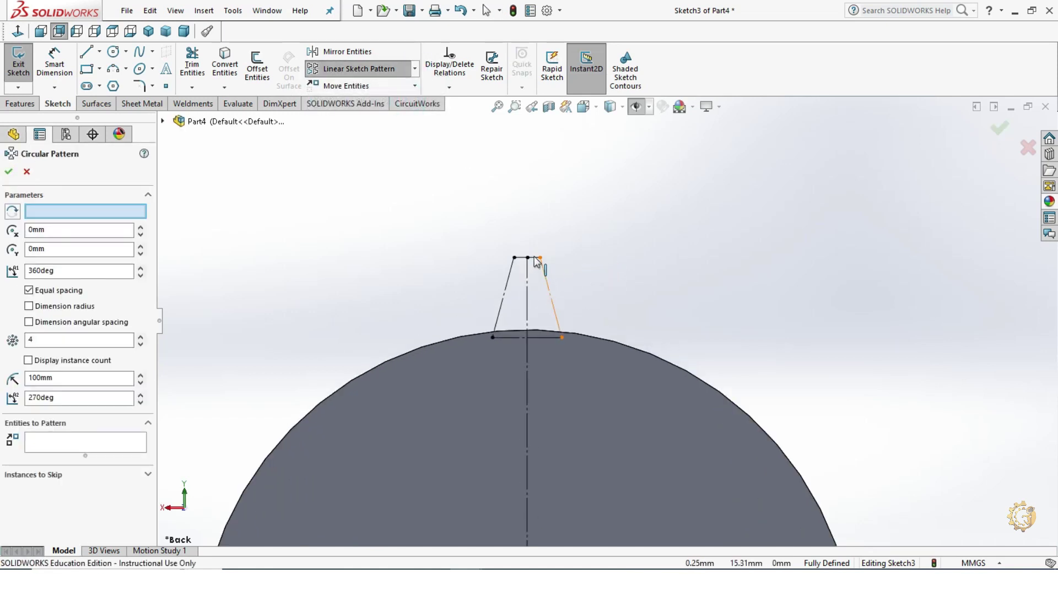
{"action": "left_click", "coordinate": [534, 256]}
{"action": "left_click", "coordinate": [549, 287]}
{"action": "left_click", "coordinate": [507, 291]}
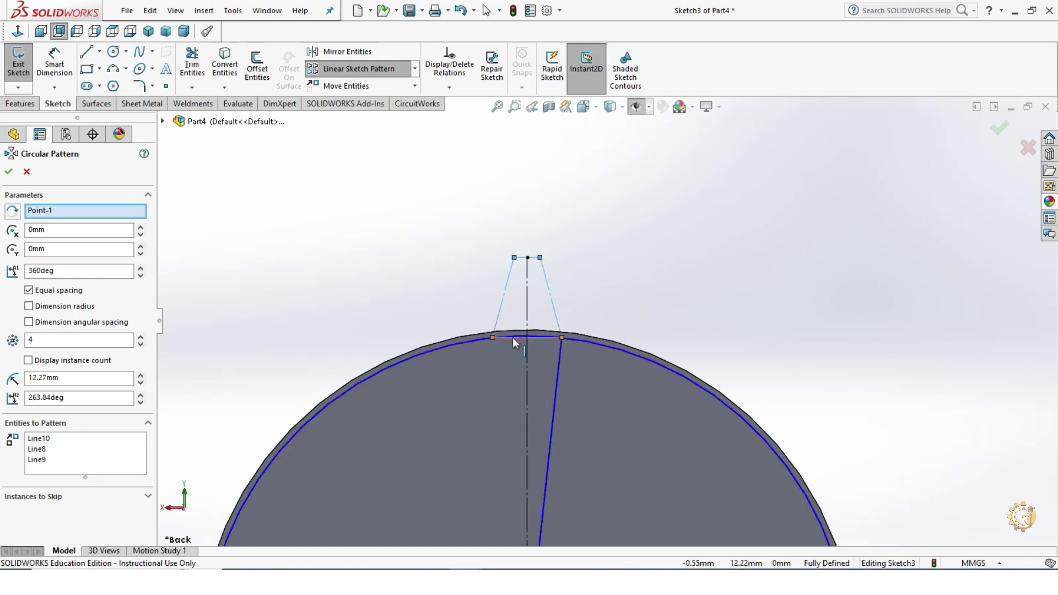
{"action": "left_click", "coordinate": [512, 337]}
{"action": "left_click", "coordinate": [526, 325]}
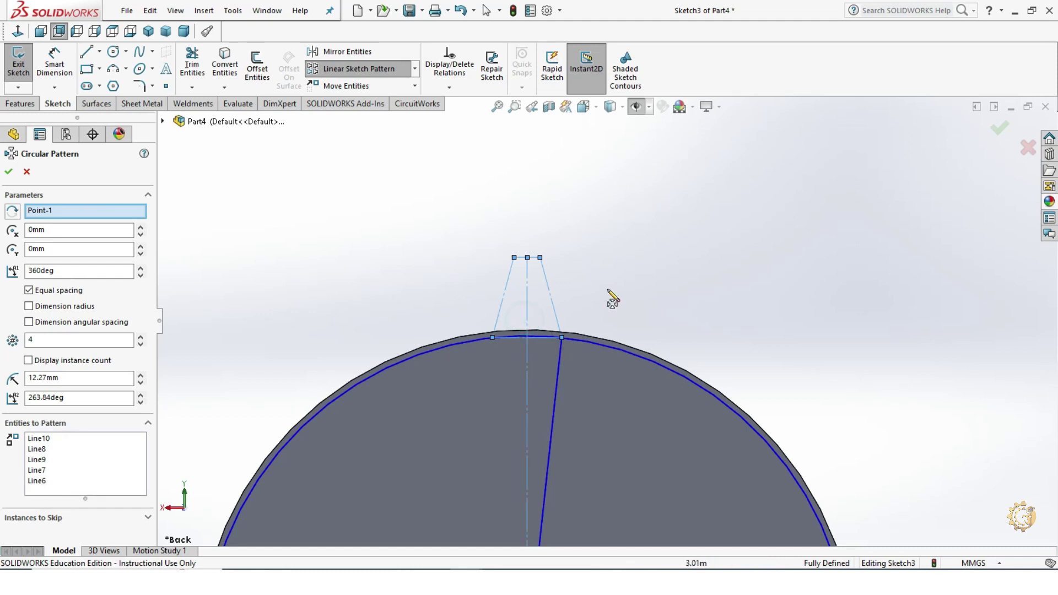
{"action": "scroll", "coordinate": [610, 295], "scroll_direction": "up", "scroll_amount": 3}
{"action": "double_click", "coordinate": [116, 343]}
{"action": "type", "text": "36"}
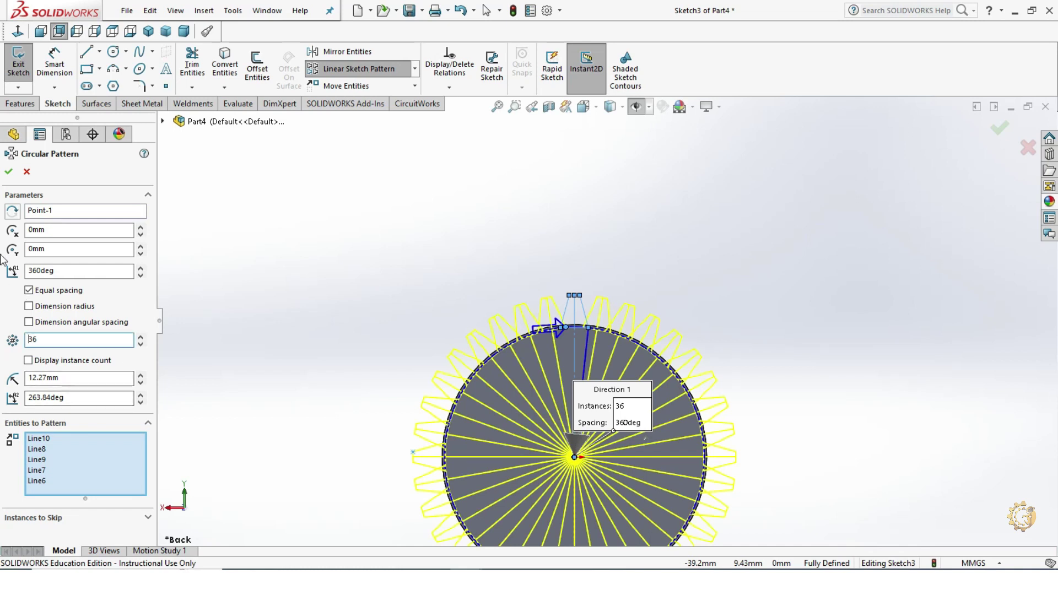
{"action": "left_click", "coordinate": [9, 173]}
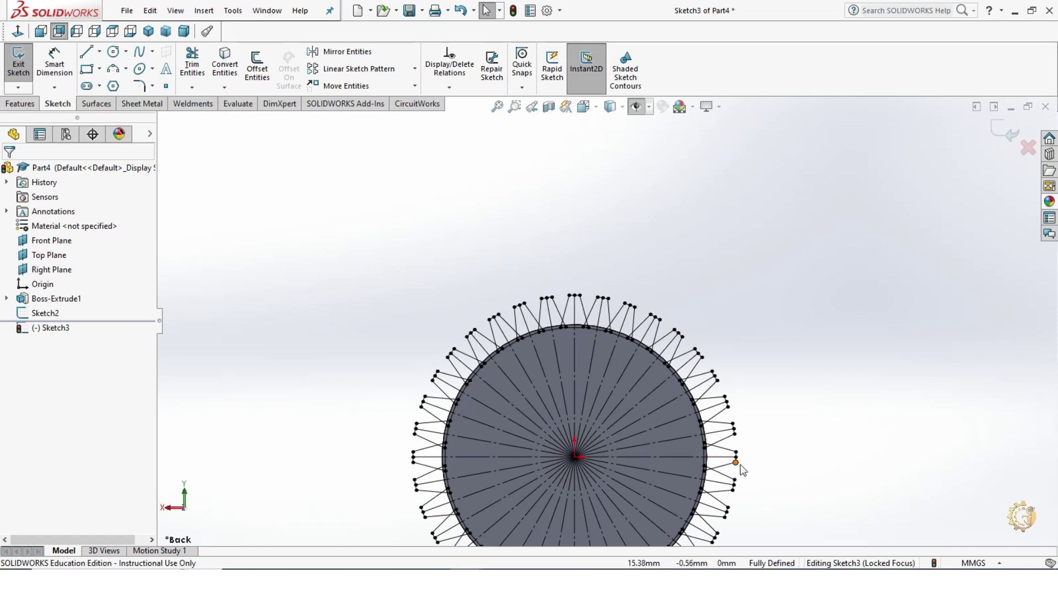
Draw an extra trapezoid tooth outline with lines on the circle's rim near the top.
{"action": "scroll", "coordinate": [496, 413], "scroll_direction": "down", "scroll_amount": 3}
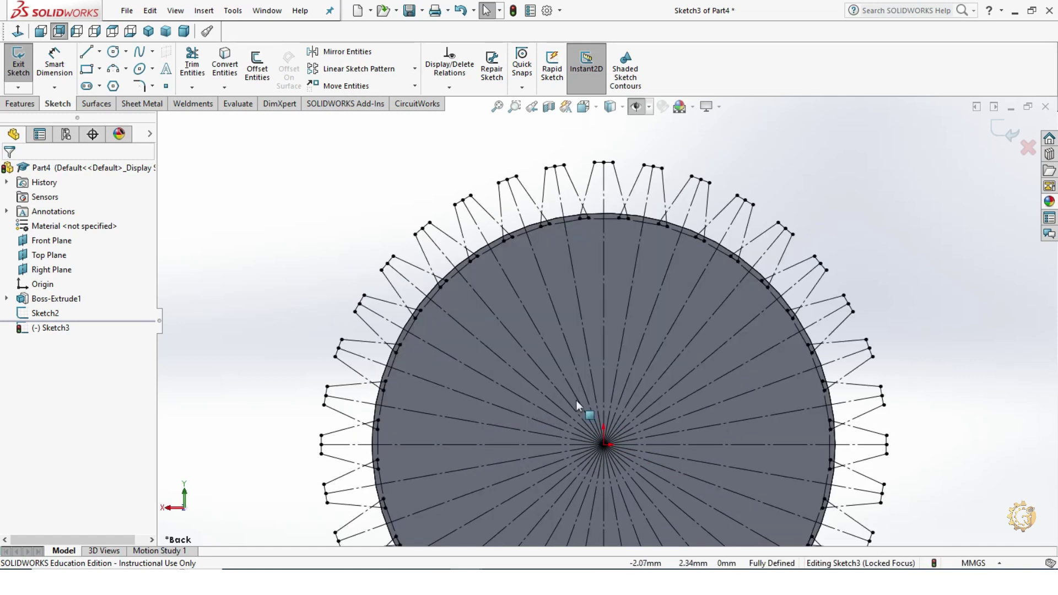
{"action": "scroll", "coordinate": [634, 353], "scroll_direction": "up", "scroll_amount": 2}
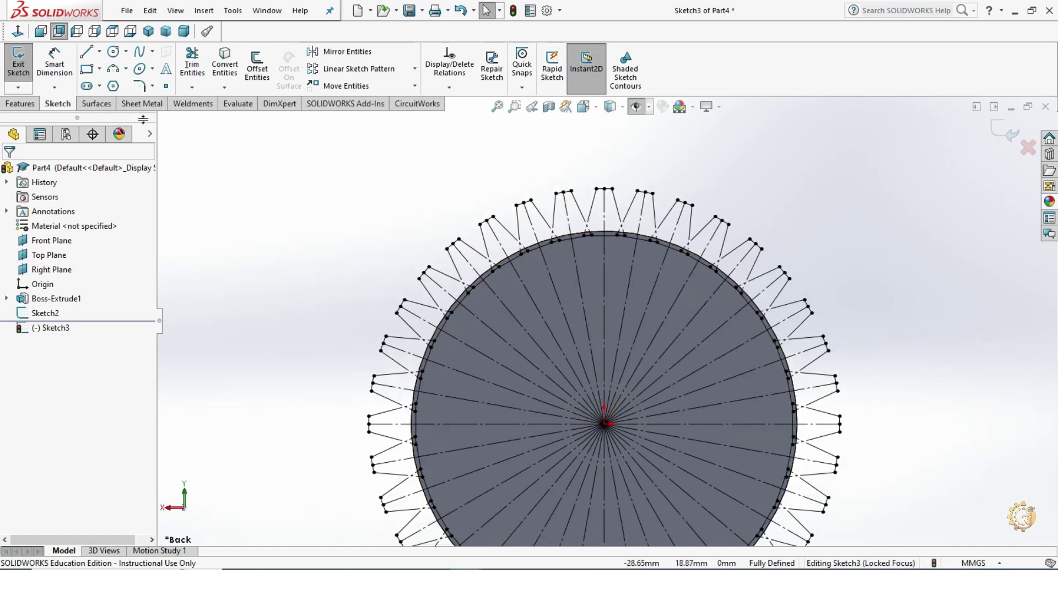
{"action": "left_click", "coordinate": [89, 52]}
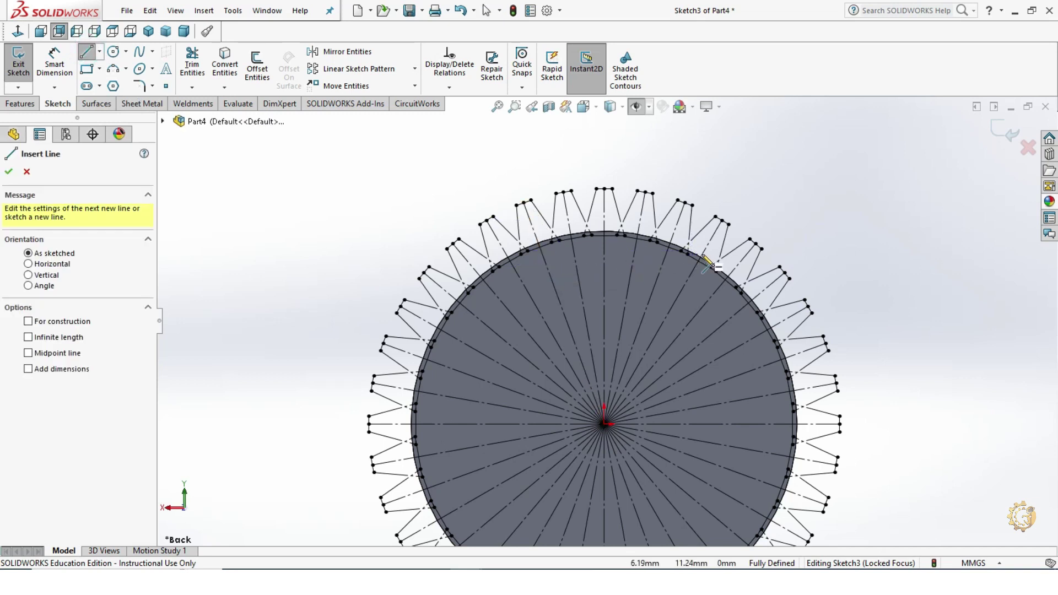
{"action": "scroll", "coordinate": [711, 268], "scroll_direction": "up", "scroll_amount": 2}
{"action": "scroll", "coordinate": [799, 276], "scroll_direction": "up", "scroll_amount": 1}
{"action": "scroll", "coordinate": [639, 286], "scroll_direction": "down", "scroll_amount": 3}
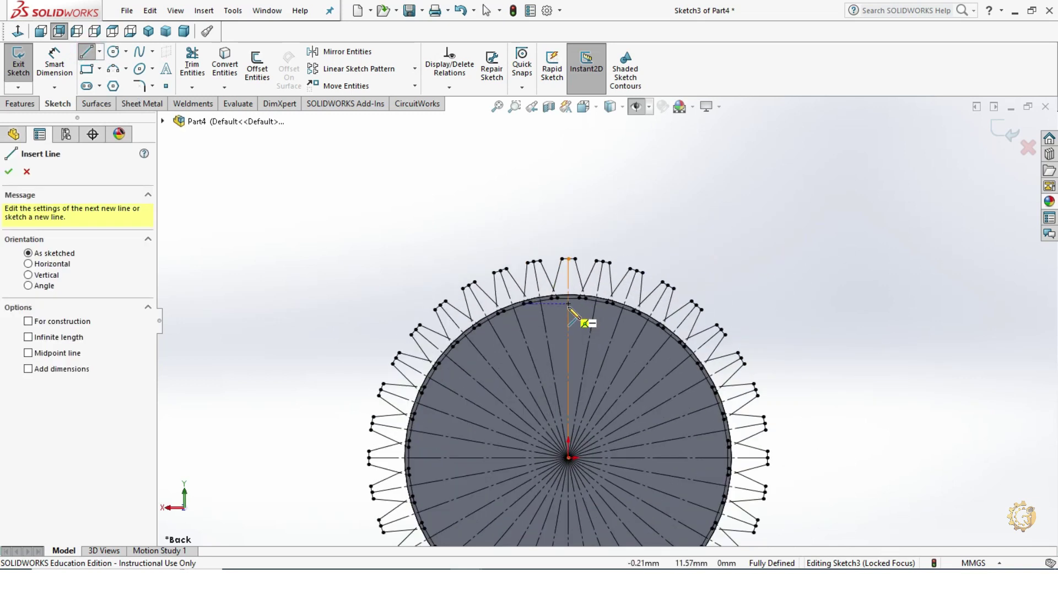
{"action": "scroll", "coordinate": [568, 303], "scroll_direction": "down", "scroll_amount": 2}
{"action": "left_click", "coordinate": [579, 299]}
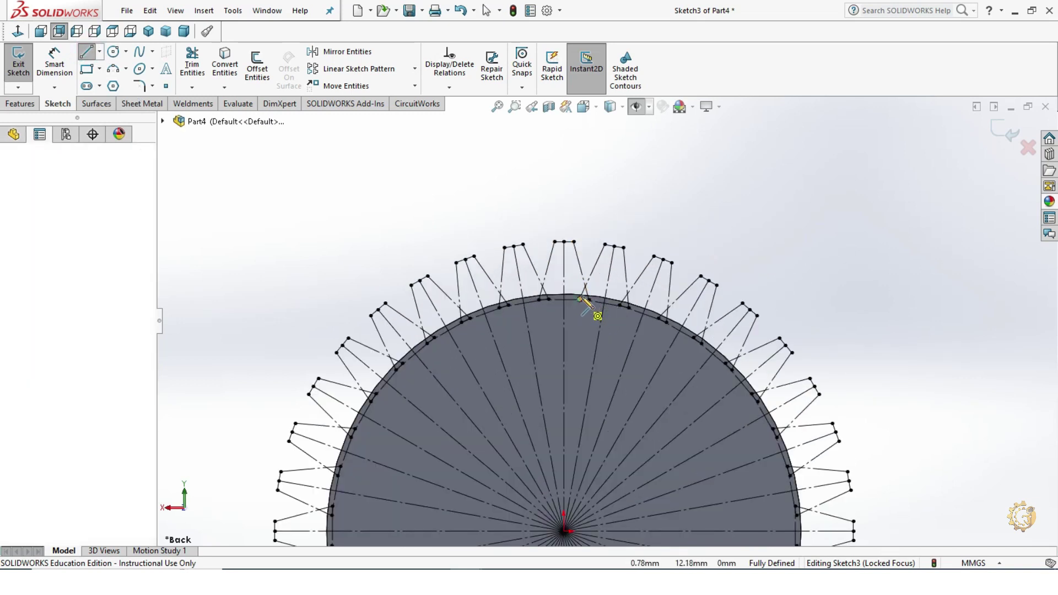
{"action": "left_click", "coordinate": [604, 244]}
{"action": "left_click", "coordinate": [623, 247]}
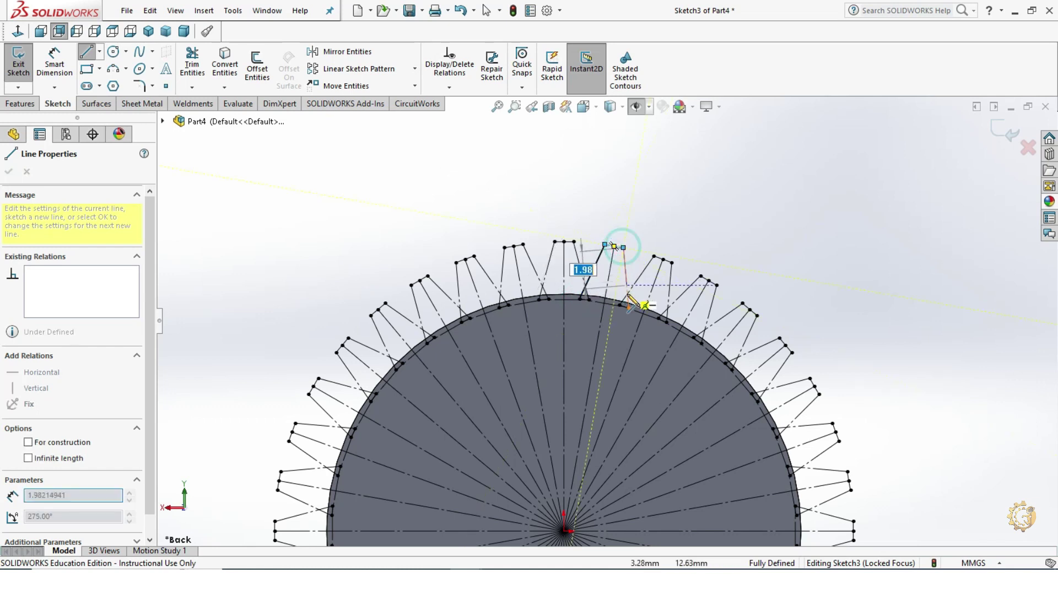
{"action": "left_click", "coordinate": [627, 307]}
{"action": "key", "text": "Escape"}
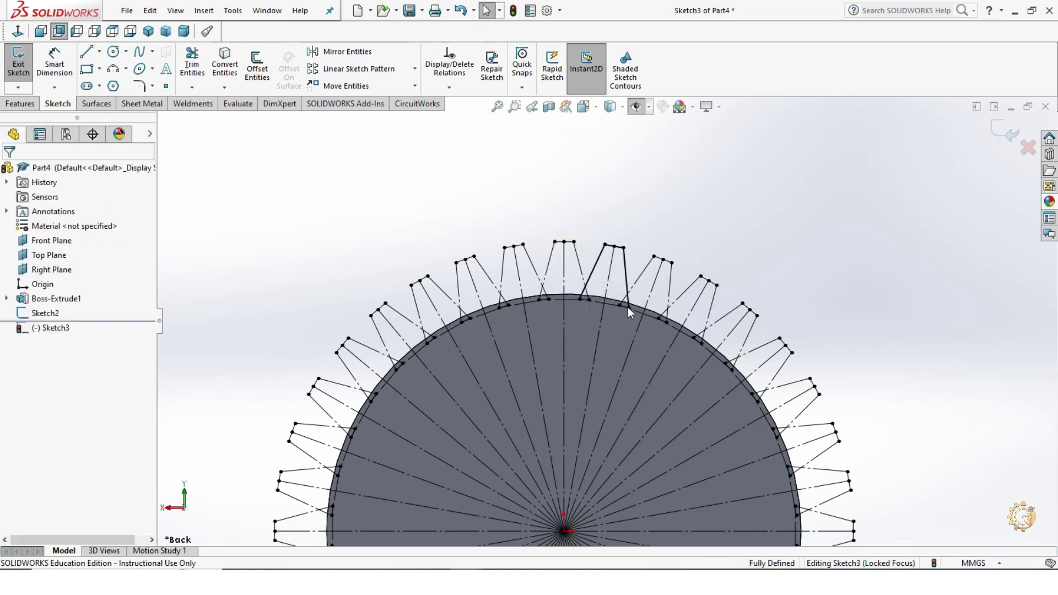
Abandon a second line attempt and tilt the view to inspect the sketch.
{"action": "left_click", "coordinate": [87, 52]}
{"action": "left_click", "coordinate": [579, 300]}
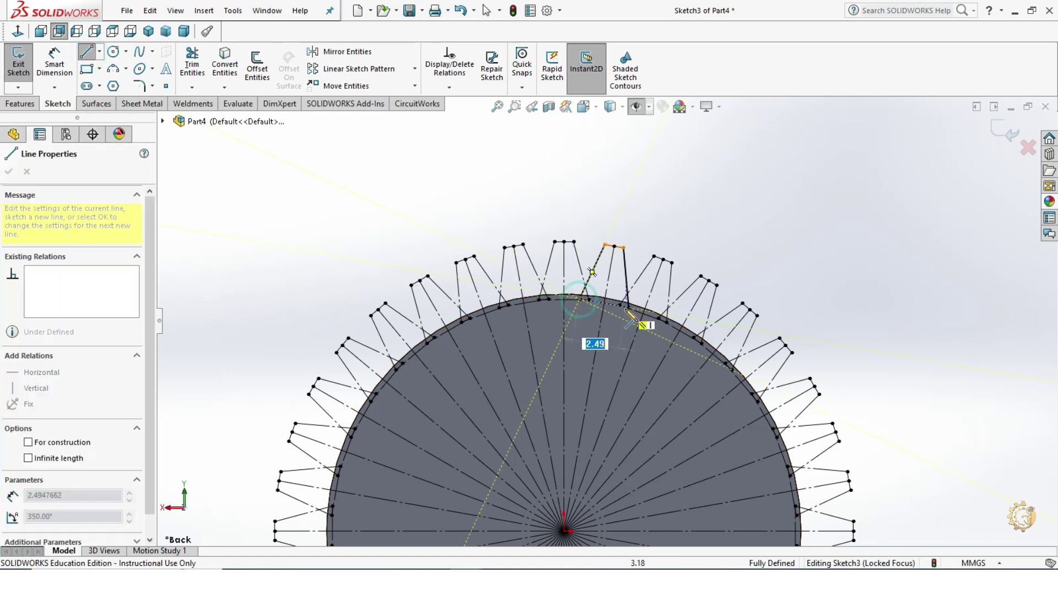
{"action": "key", "text": "Escape"}
{"action": "scroll", "coordinate": [713, 312], "scroll_direction": "up", "scroll_amount": 3}
{"action": "scroll", "coordinate": [713, 313], "scroll_direction": "up", "scroll_amount": 3}
{"action": "mouse_move", "coordinate": [838, 365]}
{"action": "middle_mouse_down"}
{"action": "mouse_move", "coordinate": [815, 432]}
{"action": "mouse_move", "coordinate": [824, 385]}
{"action": "mouse_move", "coordinate": [686, 203]}
{"action": "middle_mouse_up"}
{"action": "scroll", "coordinate": [688, 208], "scroll_direction": "down", "scroll_amount": 3}
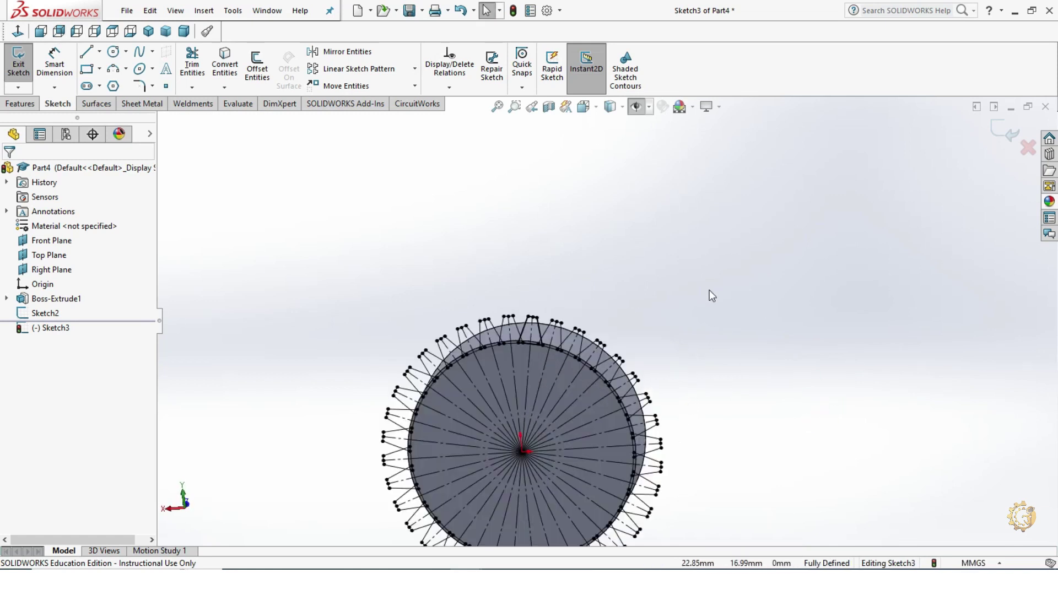
{"action": "scroll", "coordinate": [709, 295], "scroll_direction": "down", "scroll_amount": 2}
Display the reference planes, orbit to check the Top and Right Planes, and exit the sketch.
{"action": "left_click", "coordinate": [635, 107]}
{"action": "scroll", "coordinate": [671, 252], "scroll_direction": "up", "scroll_amount": 2}
{"action": "mouse_move", "coordinate": [756, 378]}
{"action": "middle_mouse_down"}
{"action": "mouse_move", "coordinate": [810, 366]}
{"action": "mouse_move", "coordinate": [786, 344]}
{"action": "middle_mouse_up"}
{"action": "scroll", "coordinate": [507, 397], "scroll_direction": "down", "scroll_amount": 1}
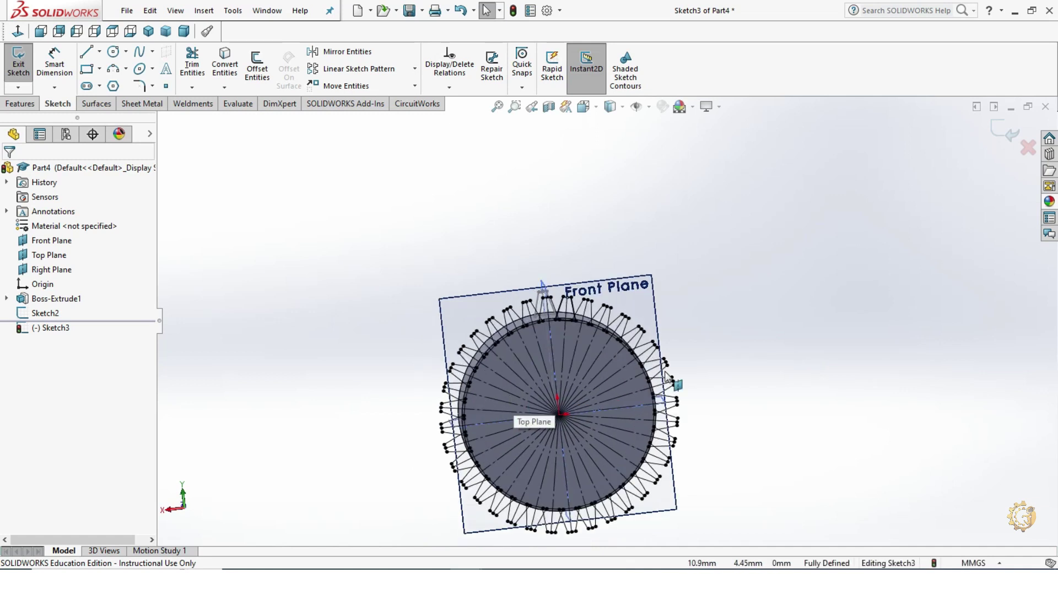
{"action": "scroll", "coordinate": [647, 422], "scroll_direction": "down", "scroll_amount": 2}
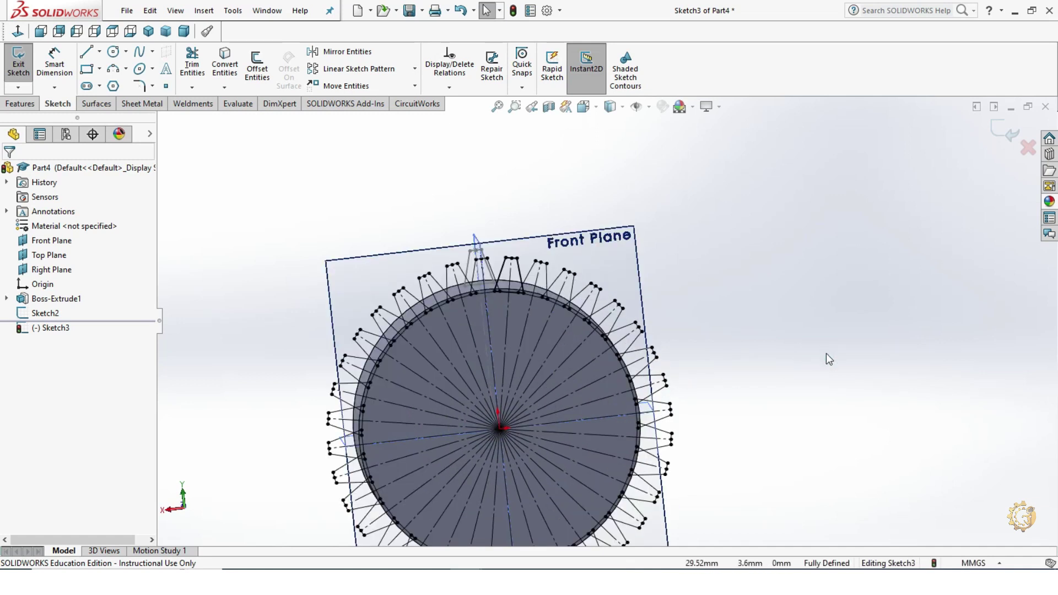
{"action": "middle_click_drag", "start_coordinate": [810, 386], "coordinate": [783, 342]}
{"action": "mouse_move", "coordinate": [668, 204]}
{"action": "middle_mouse_down"}
{"action": "mouse_move", "coordinate": [759, 262]}
{"action": "mouse_move", "coordinate": [697, 176]}
{"action": "middle_mouse_up"}
{"action": "mouse_move", "coordinate": [760, 272]}
{"action": "middle_mouse_down"}
{"action": "mouse_move", "coordinate": [342, 170]}
{"action": "mouse_move", "coordinate": [725, 180]}
{"action": "middle_mouse_up"}
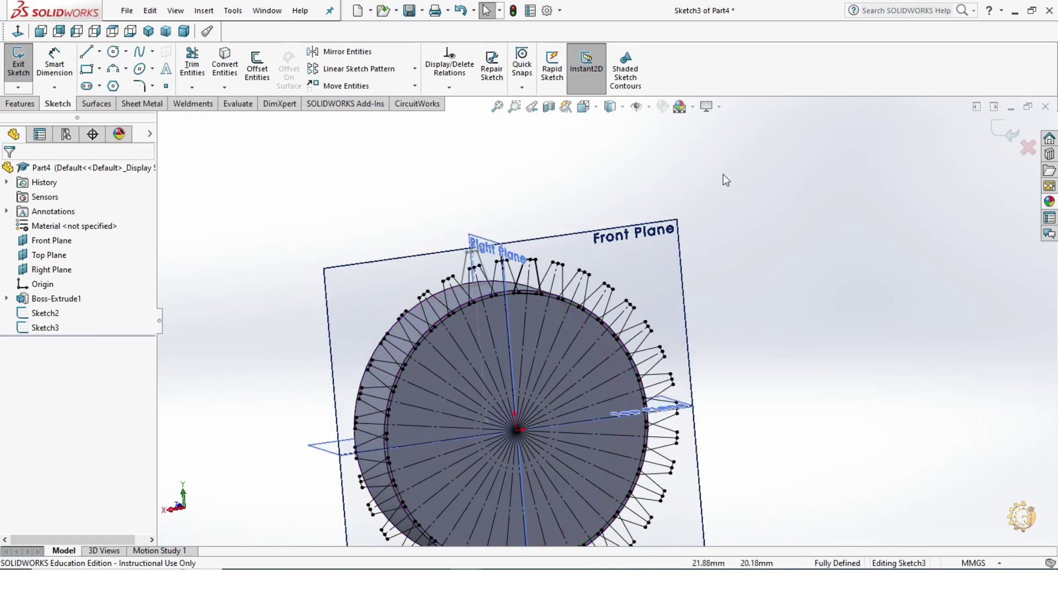
{"action": "left_click", "coordinate": [1012, 138]}
Loft a single solid tooth between the Sketch3 and Sketch2 profiles onto the disc rim.
{"action": "left_click", "coordinate": [16, 107]}
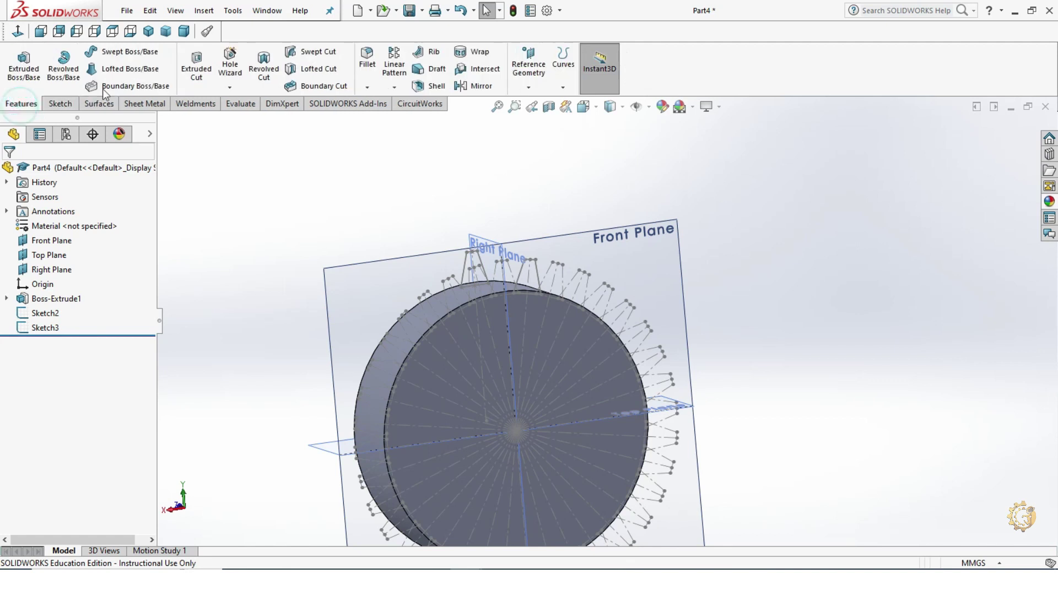
{"action": "left_click", "coordinate": [145, 70]}
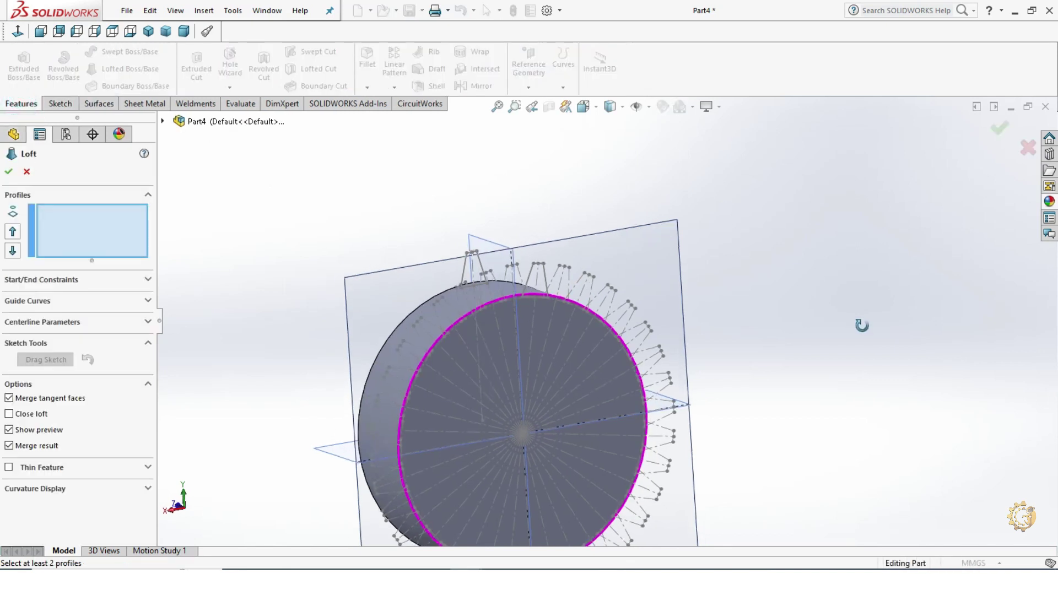
{"action": "middle_click_drag", "start_coordinate": [584, 292], "coordinate": [551, 280]}
{"action": "scroll", "coordinate": [551, 280], "scroll_direction": "down", "scroll_amount": 3}
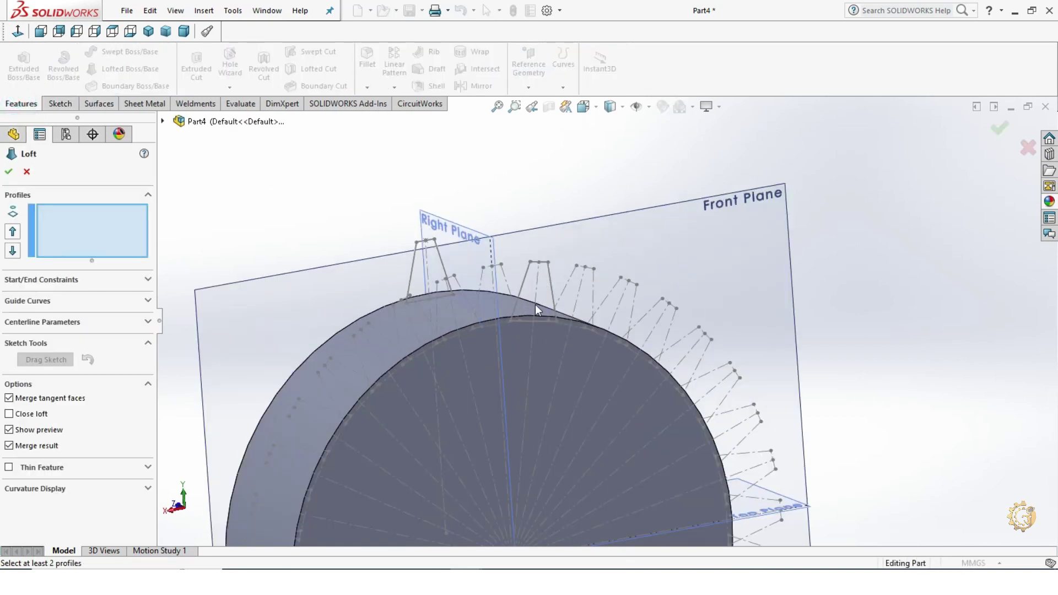
{"action": "left_click", "coordinate": [530, 262]}
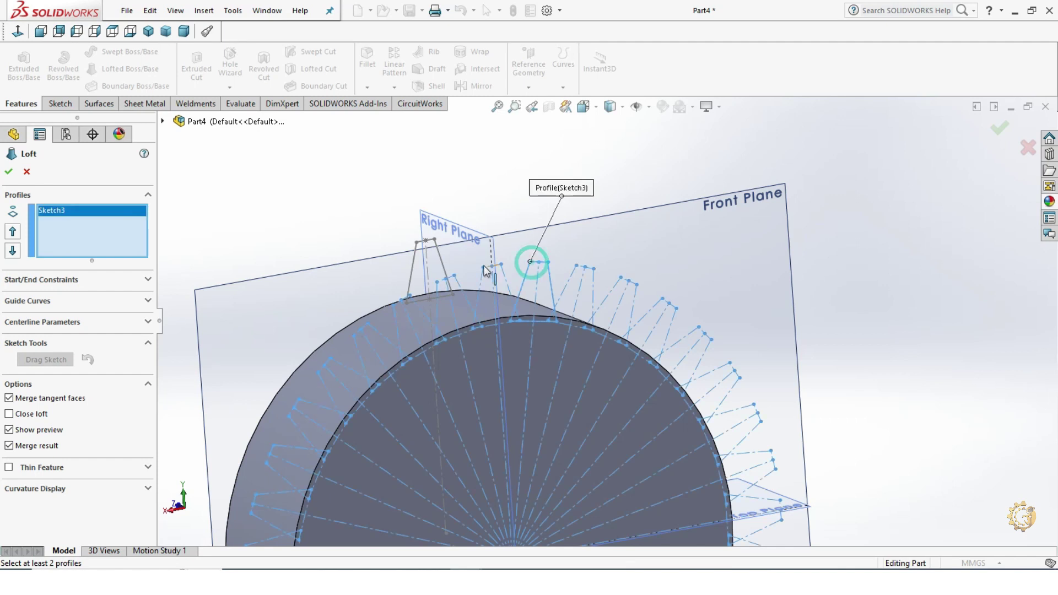
{"action": "left_click", "coordinate": [416, 243]}
{"action": "scroll", "coordinate": [777, 305], "scroll_direction": "up", "scroll_amount": 3}
{"action": "middle_click_drag", "start_coordinate": [777, 304], "coordinate": [731, 359]}
{"action": "left_click", "coordinate": [9, 171]}
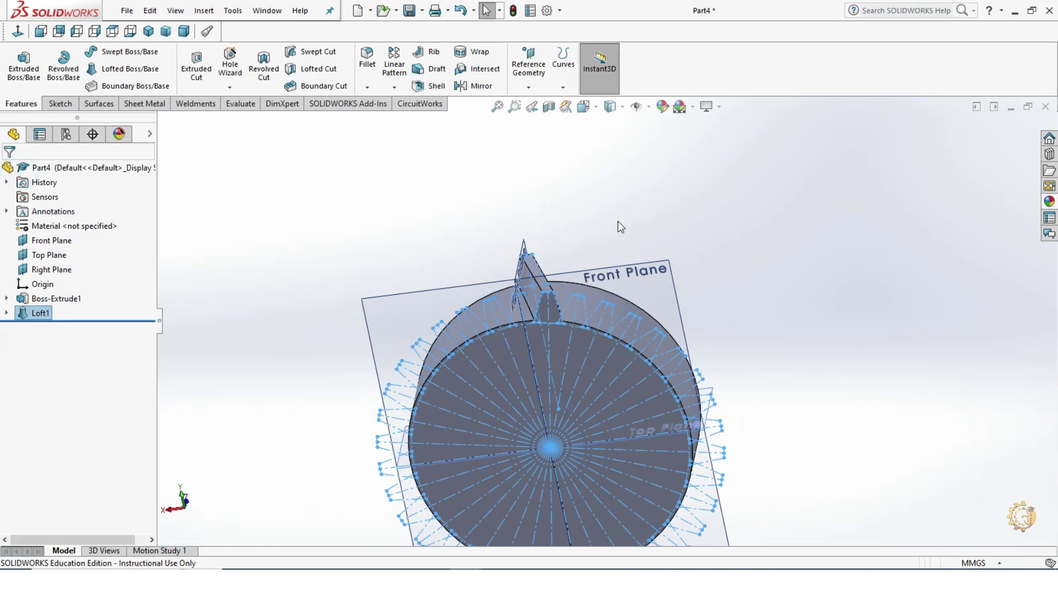
Orbit to view the new tooth and bring up the feature pattern type choices.
{"action": "middle_click_drag", "start_coordinate": [636, 134], "coordinate": [670, 238]}
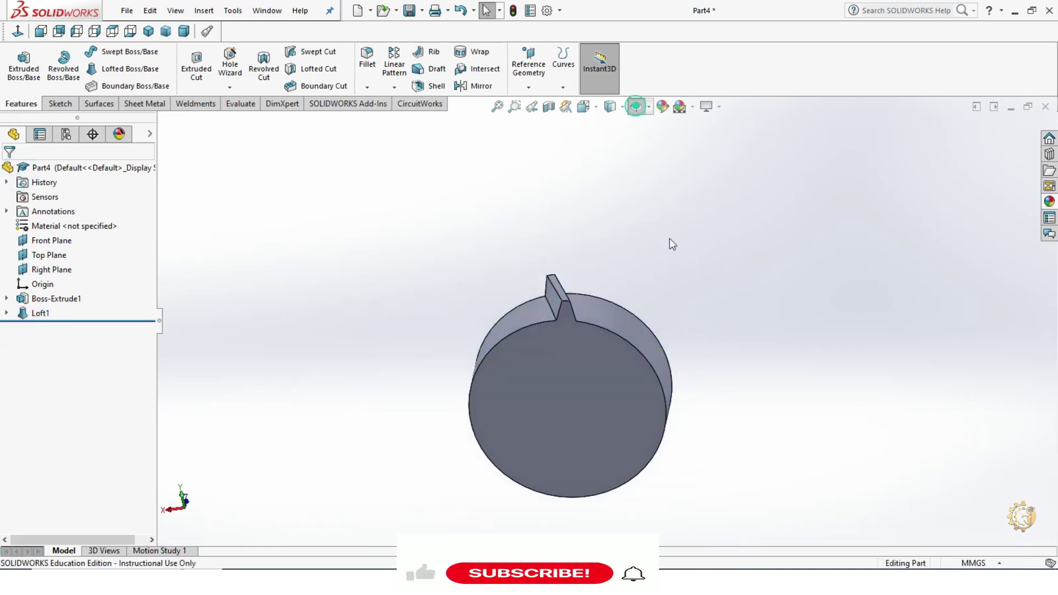
{"action": "middle_click_drag", "start_coordinate": [722, 309], "coordinate": [731, 316]}
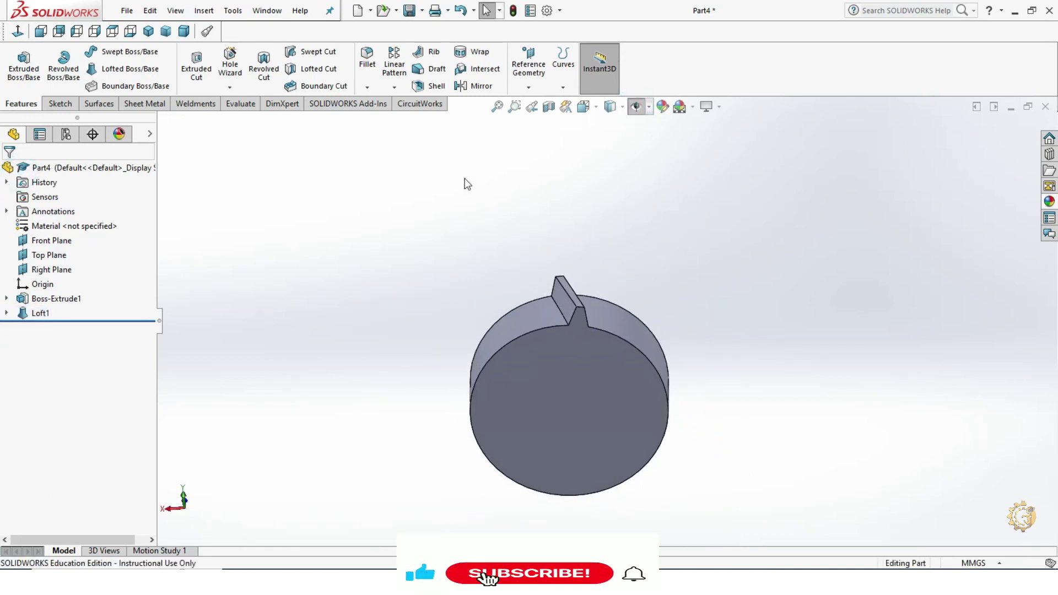
{"action": "left_click", "coordinate": [394, 88]}
Circular-pattern Loft1 about the disc's circular edge into 24 equally spaced teeth over 360°.
{"action": "left_click", "coordinate": [418, 116]}
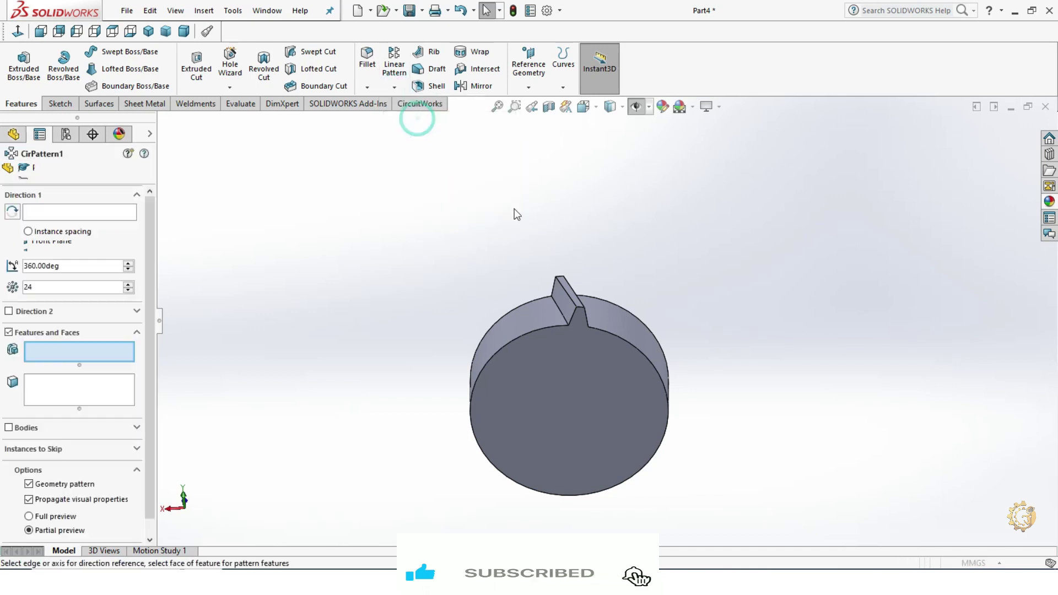
{"action": "middle_click_drag", "start_coordinate": [731, 273], "coordinate": [731, 245]}
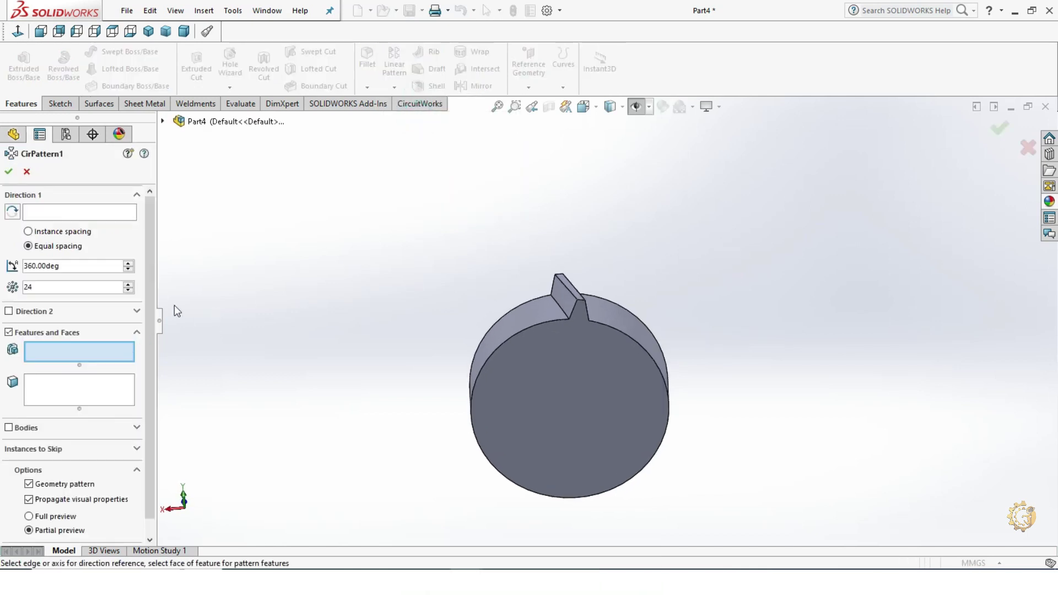
{"action": "left_click", "coordinate": [98, 219]}
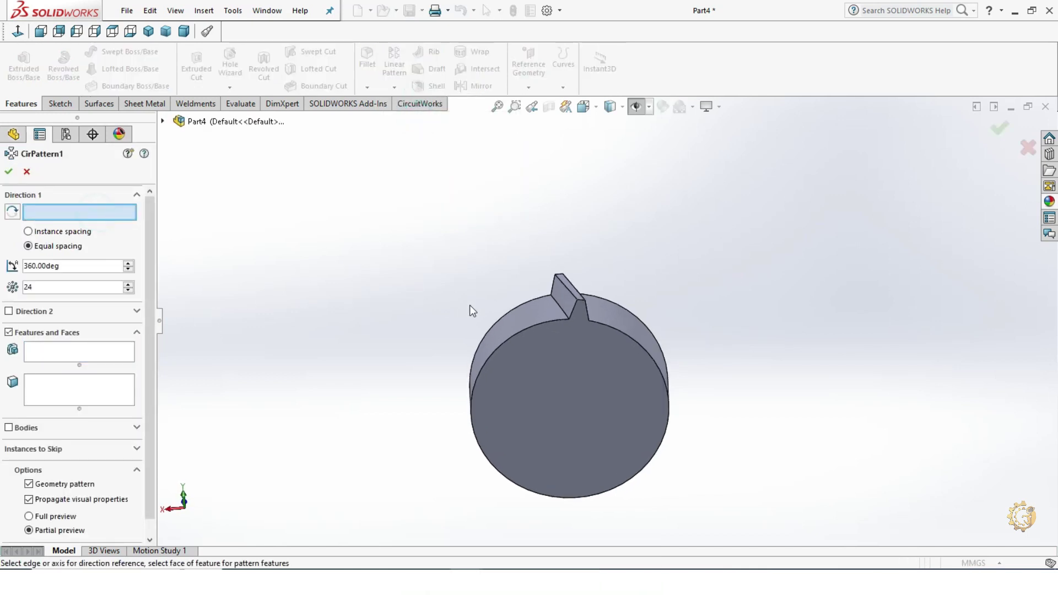
{"action": "left_click", "coordinate": [521, 331]}
{"action": "left_click", "coordinate": [97, 352]}
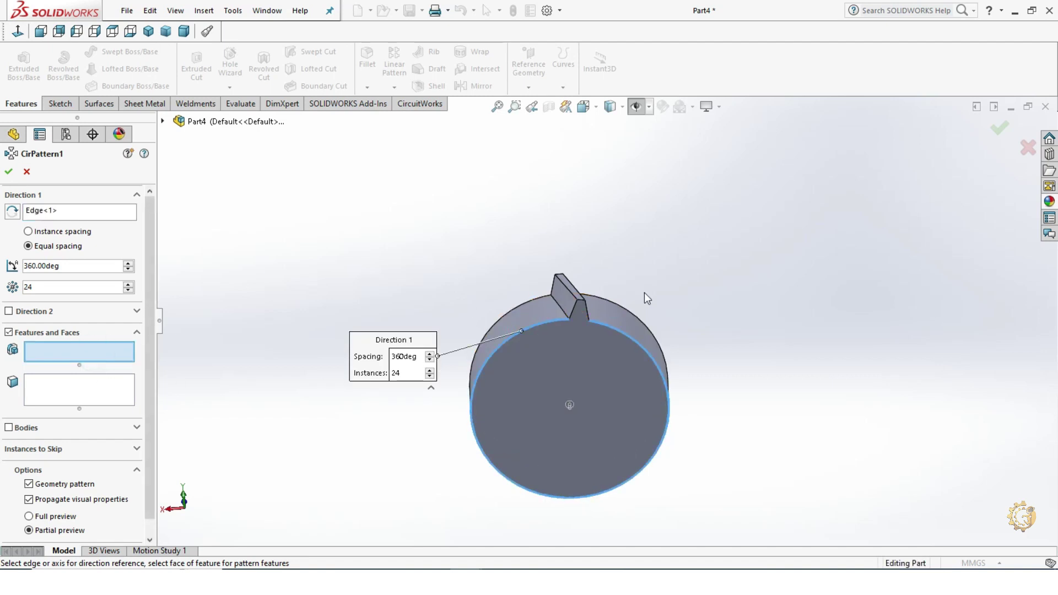
{"action": "left_click", "coordinate": [573, 307]}
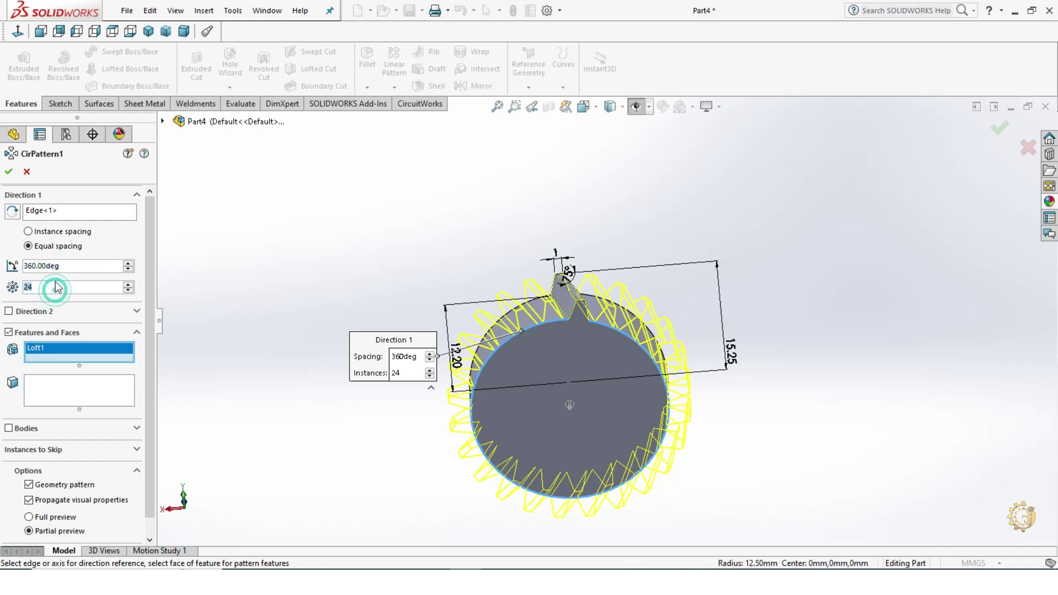
{"action": "middle_click_drag", "start_coordinate": [442, 364], "coordinate": [873, 487]}
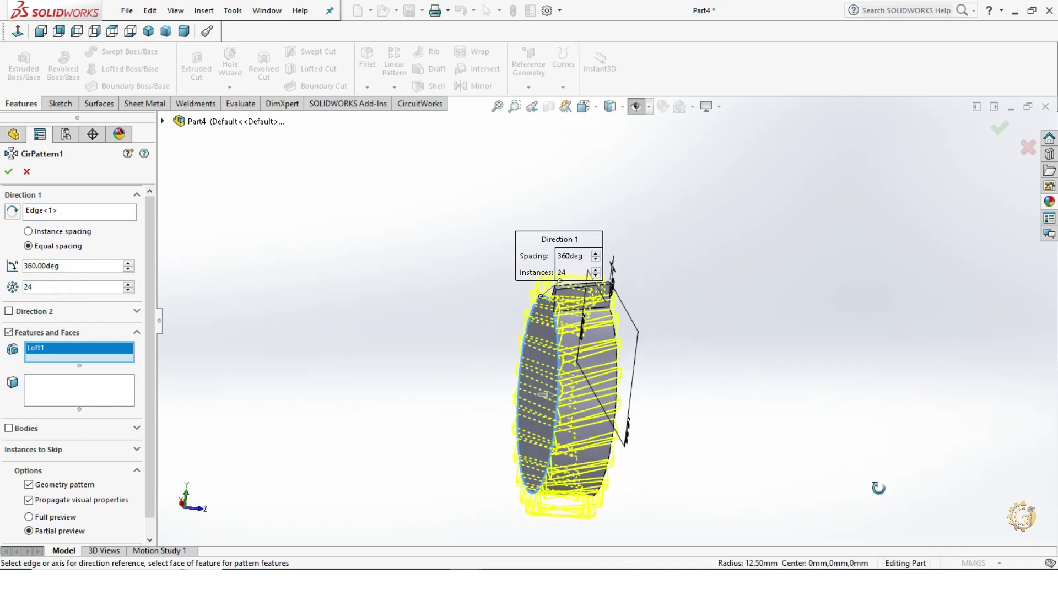
{"action": "left_click", "coordinate": [15, 173]}
Turn to a face-on view and start a new sketch on the gear's front face.
{"action": "mouse_move", "coordinate": [354, 279]}
{"action": "middle_mouse_down"}
{"action": "mouse_move", "coordinate": [496, 337]}
{"action": "mouse_move", "coordinate": [437, 373]}
{"action": "mouse_move", "coordinate": [845, 399]}
{"action": "mouse_move", "coordinate": [881, 411]}
{"action": "middle_mouse_up"}
{"action": "left_click", "coordinate": [573, 458]}
{"action": "left_click", "coordinate": [653, 372]}
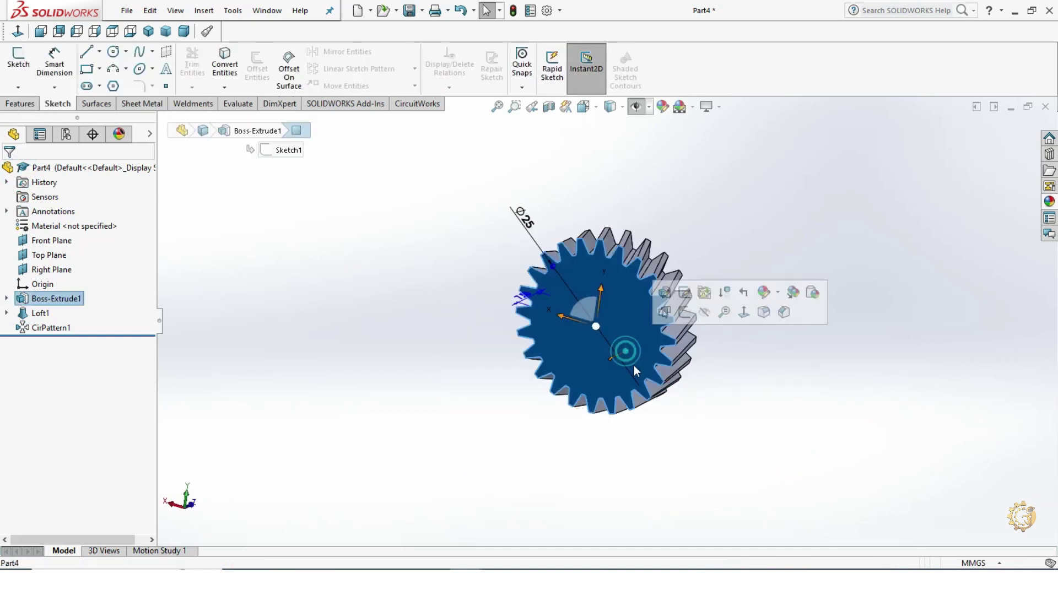
Draw two concentric circles centred on the origin of the gear face.
{"action": "left_click", "coordinate": [22, 58]}
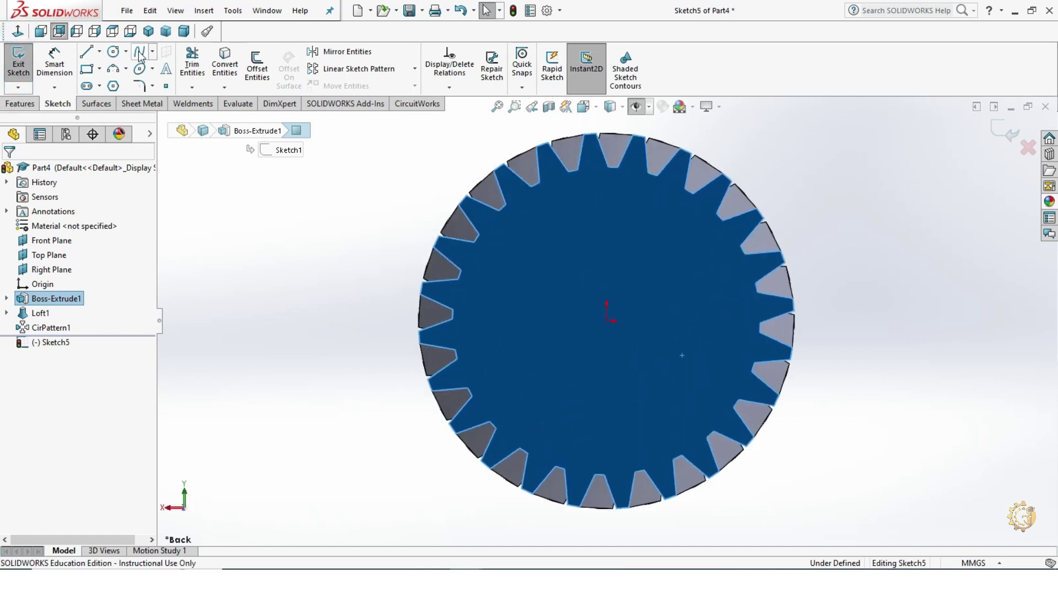
{"action": "left_click", "coordinate": [114, 52]}
{"action": "left_click", "coordinate": [607, 321]}
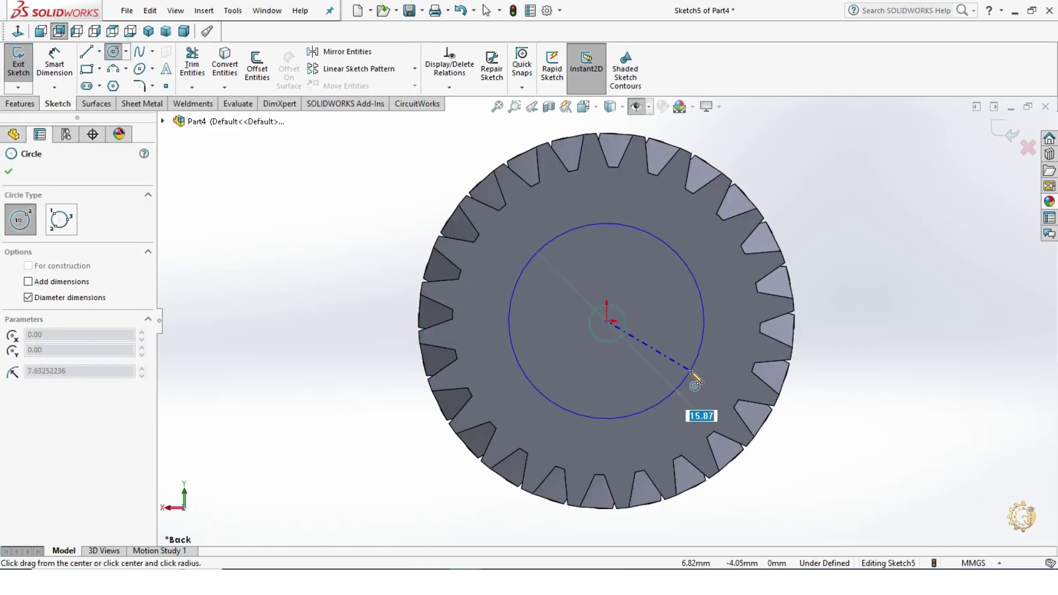
{"action": "left_click", "coordinate": [690, 370]}
{"action": "left_click", "coordinate": [607, 321]}
{"action": "left_click", "coordinate": [654, 348]}
{"action": "key", "text": "Escape"}
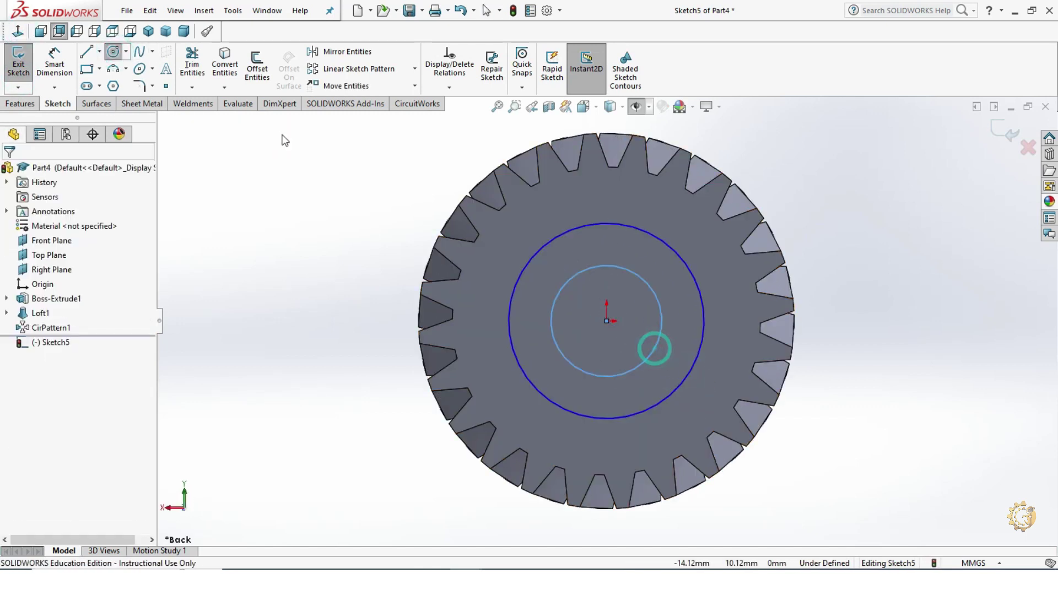
Dimension the inner circle to Ø7 and the outer circle to Ø17.
{"action": "left_click", "coordinate": [67, 68]}
{"action": "left_click", "coordinate": [655, 292]}
{"action": "left_click", "coordinate": [802, 226]}
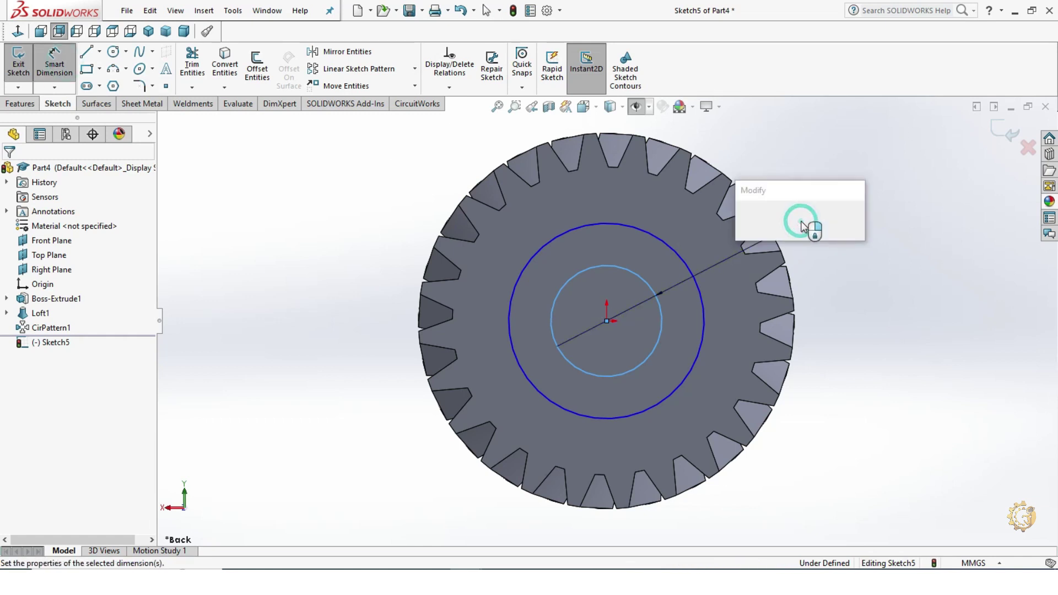
{"action": "type", "text": "7"}
{"action": "key", "text": "Return"}
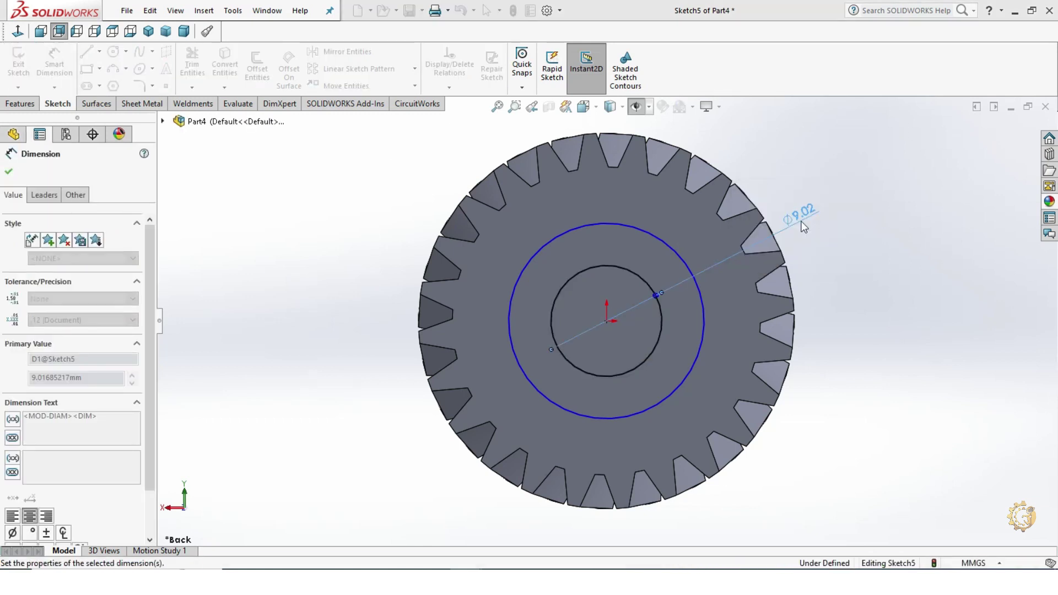
{"action": "left_click", "coordinate": [678, 257]}
{"action": "left_click", "coordinate": [776, 184]}
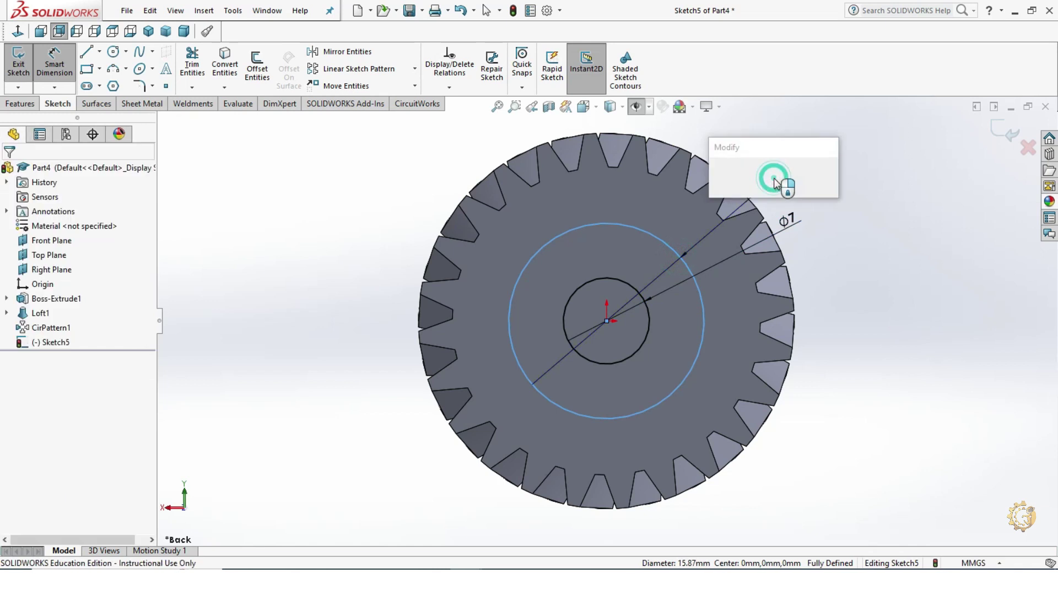
{"action": "type", "text": "17"}
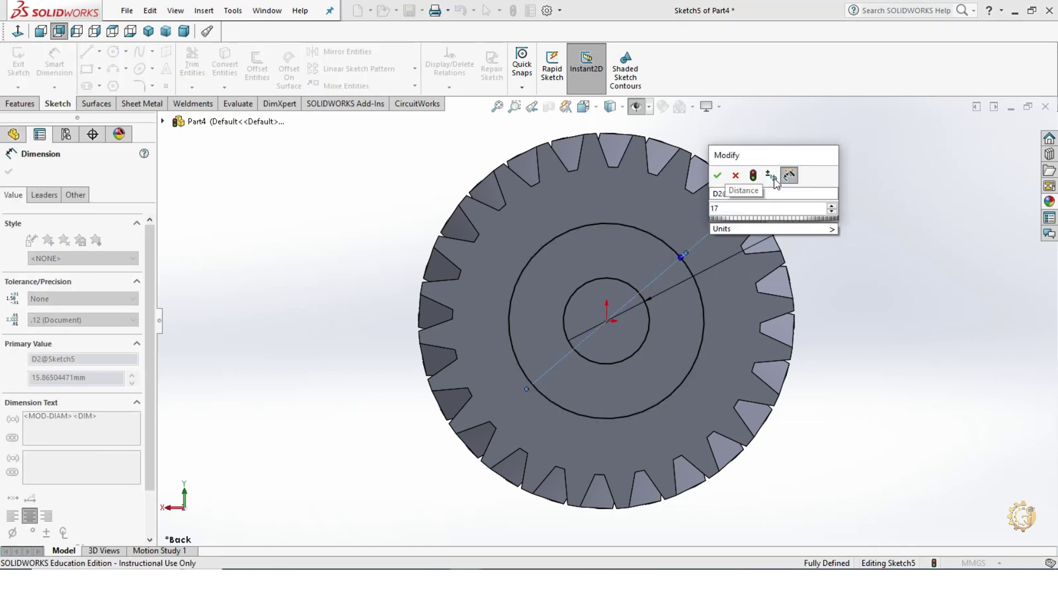
{"action": "key", "text": "Return"}
{"action": "key", "text": "Escape"}
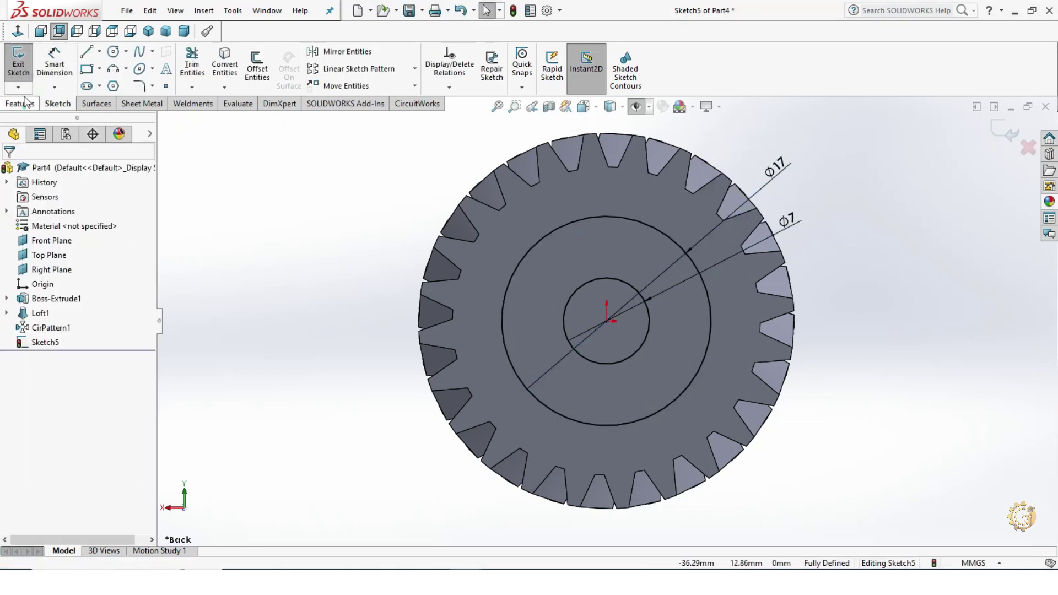
{"action": "left_click", "coordinate": [21, 104]}
{"action": "left_click", "coordinate": [24, 65]}
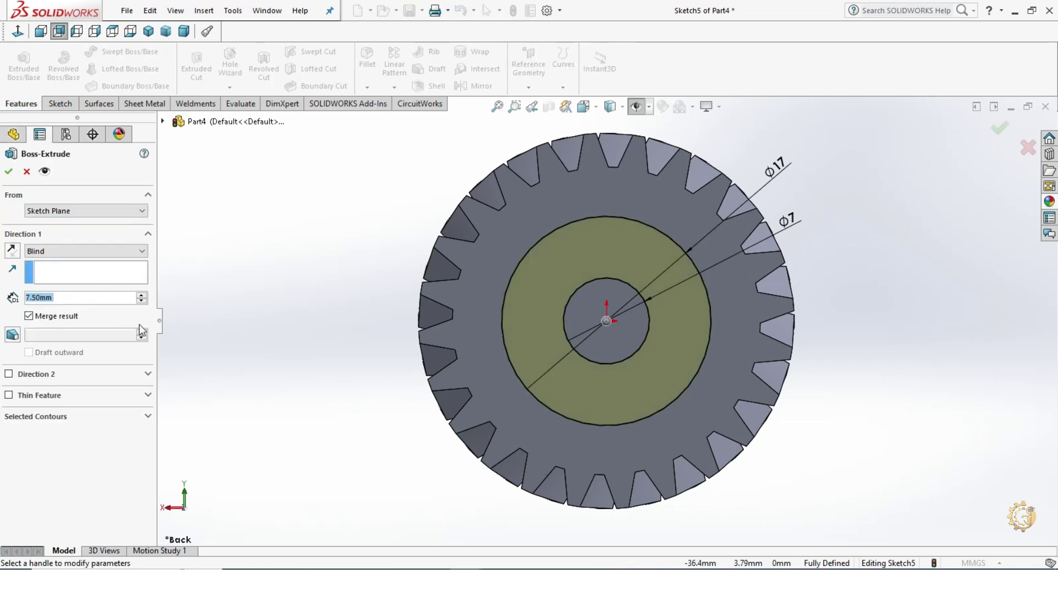
Extrude the ring 4 mm blind from the gear face and orbit to inspect the hub.
{"action": "type", "text": "4"}
{"action": "key", "text": "Tab"}
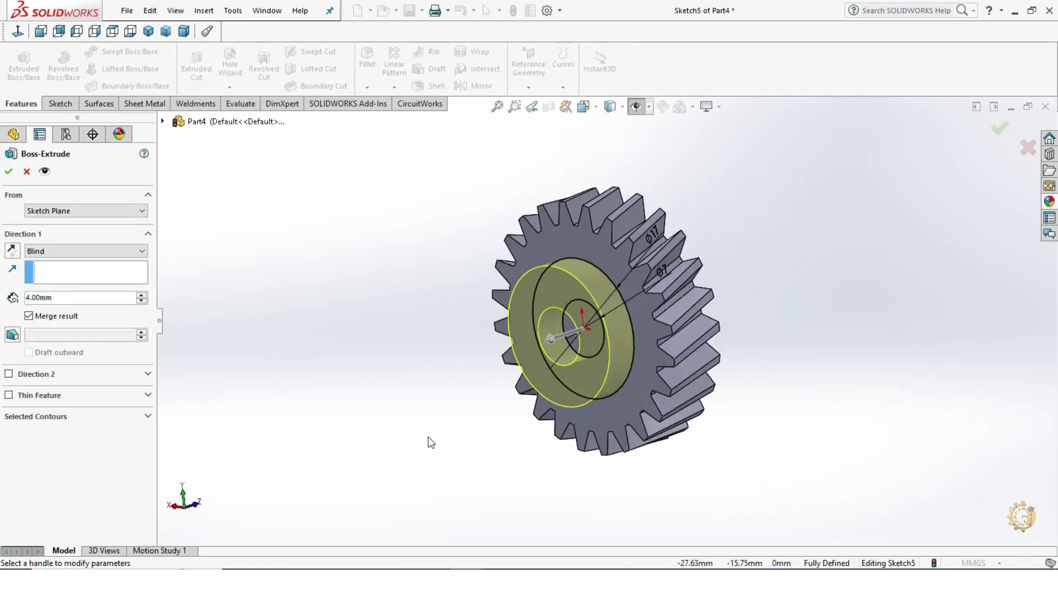
{"action": "left_click", "coordinate": [8, 172]}
{"action": "mouse_move", "coordinate": [290, 325]}
{"action": "middle_mouse_down"}
{"action": "mouse_move", "coordinate": [880, 279]}
{"action": "mouse_move", "coordinate": [846, 338]}
{"action": "middle_mouse_up"}
{"action": "scroll", "coordinate": [732, 331], "scroll_direction": "down", "scroll_amount": 2}
{"action": "mouse_move", "coordinate": [732, 331]}
{"action": "middle_mouse_down"}
{"action": "mouse_move", "coordinate": [746, 310]}
{"action": "mouse_move", "coordinate": [573, 359]}
{"action": "mouse_move", "coordinate": [805, 319]}
{"action": "mouse_move", "coordinate": [805, 359]}
{"action": "middle_mouse_up"}
{"action": "scroll", "coordinate": [574, 358], "scroll_direction": "down", "scroll_amount": 2}
{"action": "scroll", "coordinate": [593, 374], "scroll_direction": "down", "scroll_amount": 2}
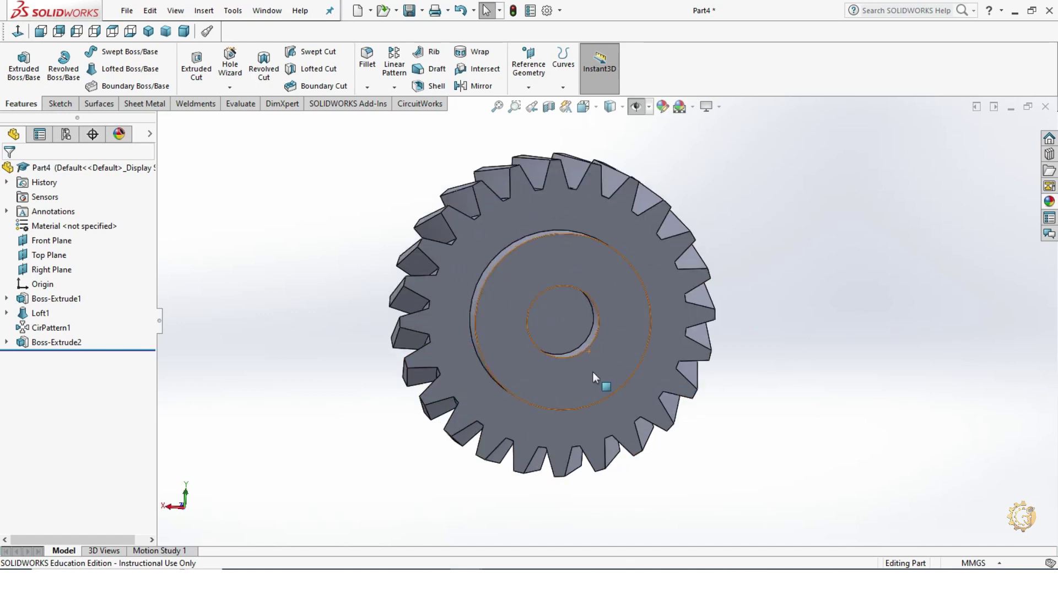
{"action": "left_click", "coordinate": [570, 328]}
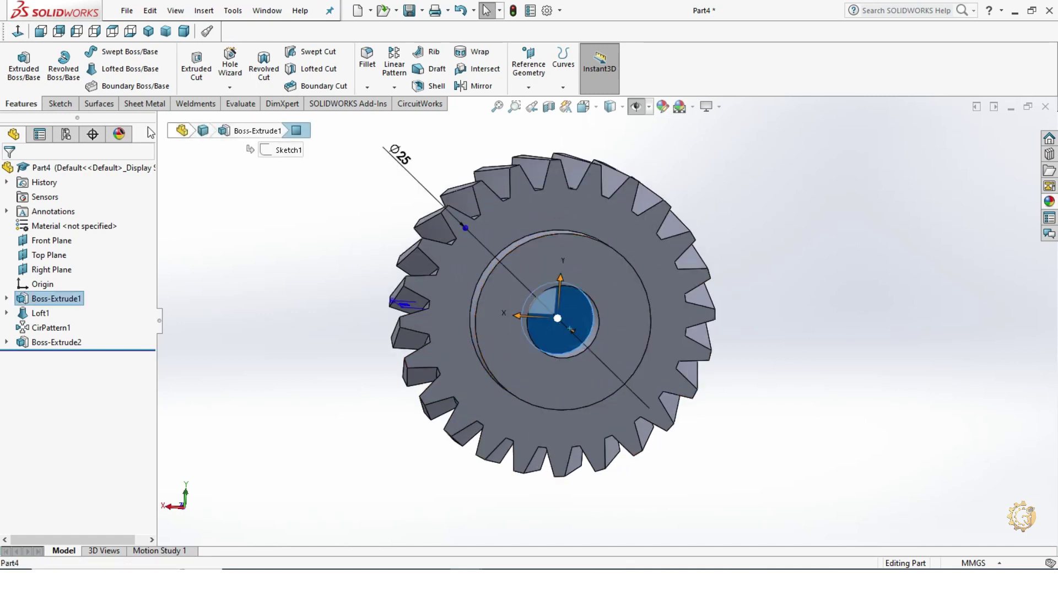
Convert the Ø7 inner circle into a sketch and cut it 34 mm blind through the gear.
{"action": "left_click", "coordinate": [60, 104]}
{"action": "left_click", "coordinate": [18, 58]}
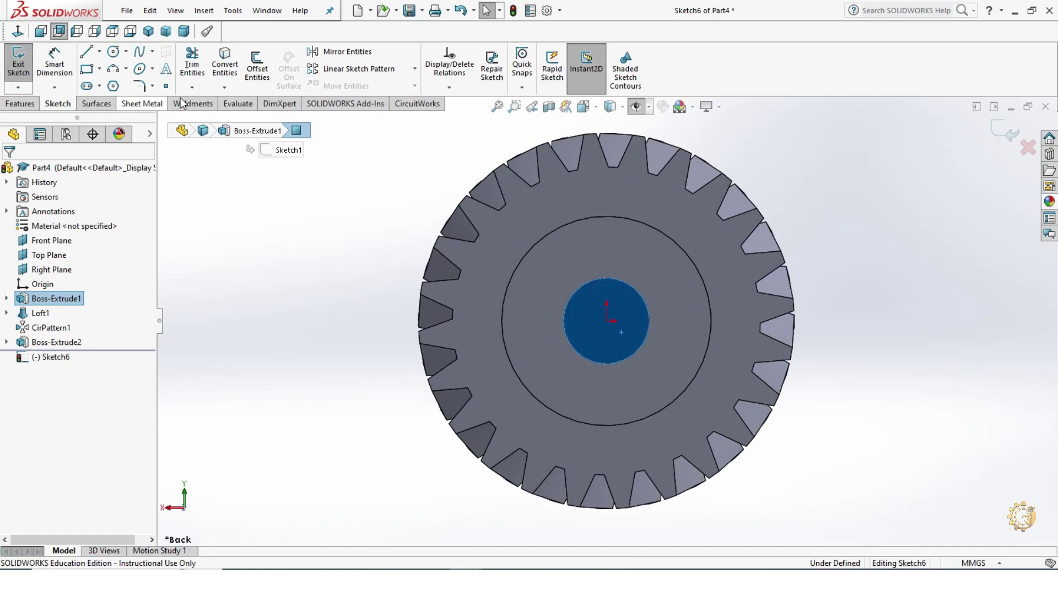
{"action": "left_click", "coordinate": [224, 75]}
{"action": "left_click", "coordinate": [21, 103]}
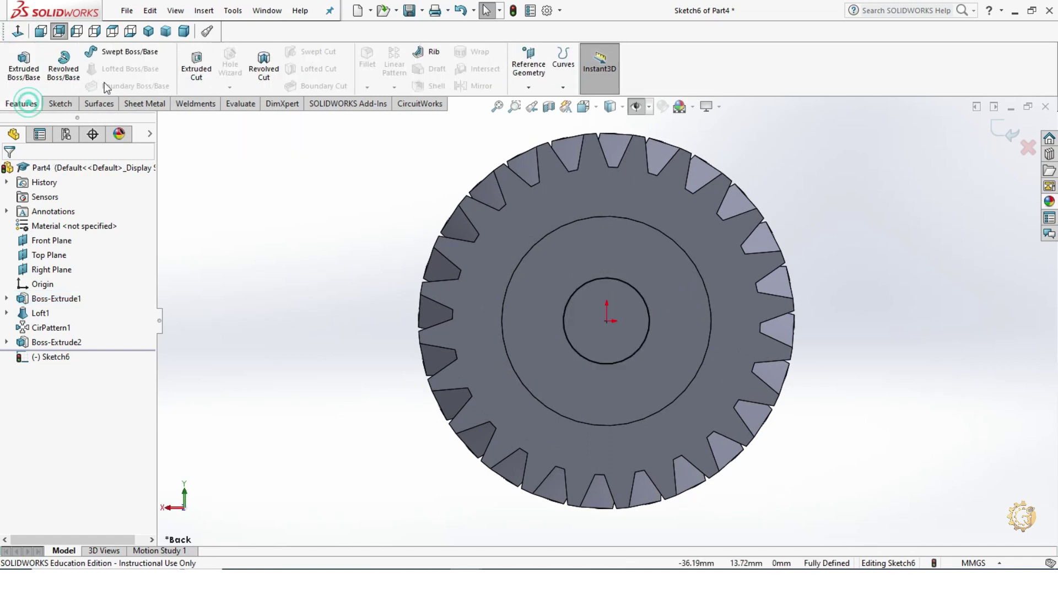
{"action": "left_click", "coordinate": [196, 65]}
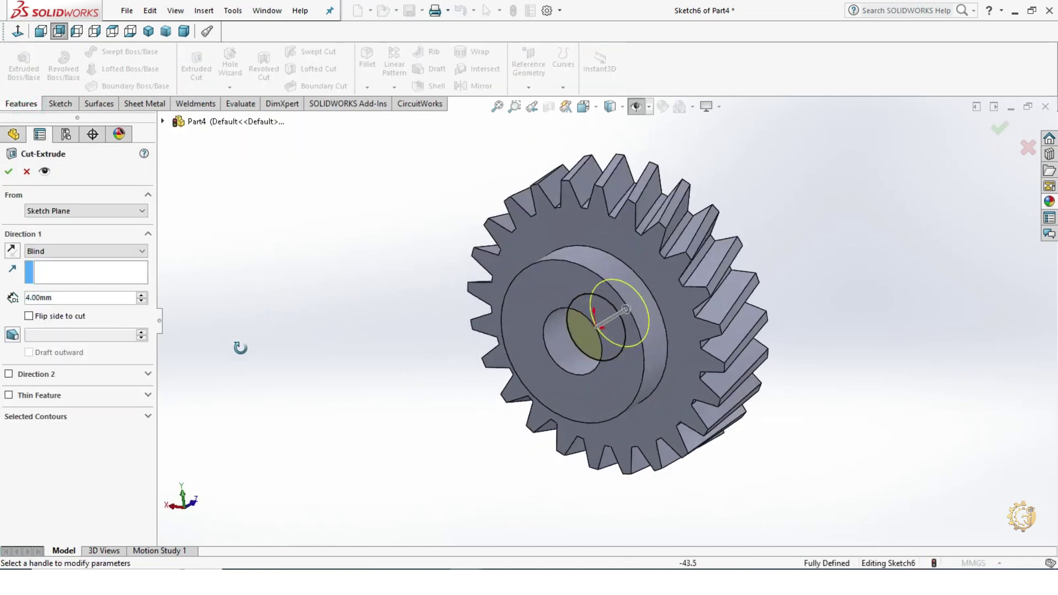
{"action": "left_click", "coordinate": [144, 294]}
{"action": "left_click", "coordinate": [145, 295]}
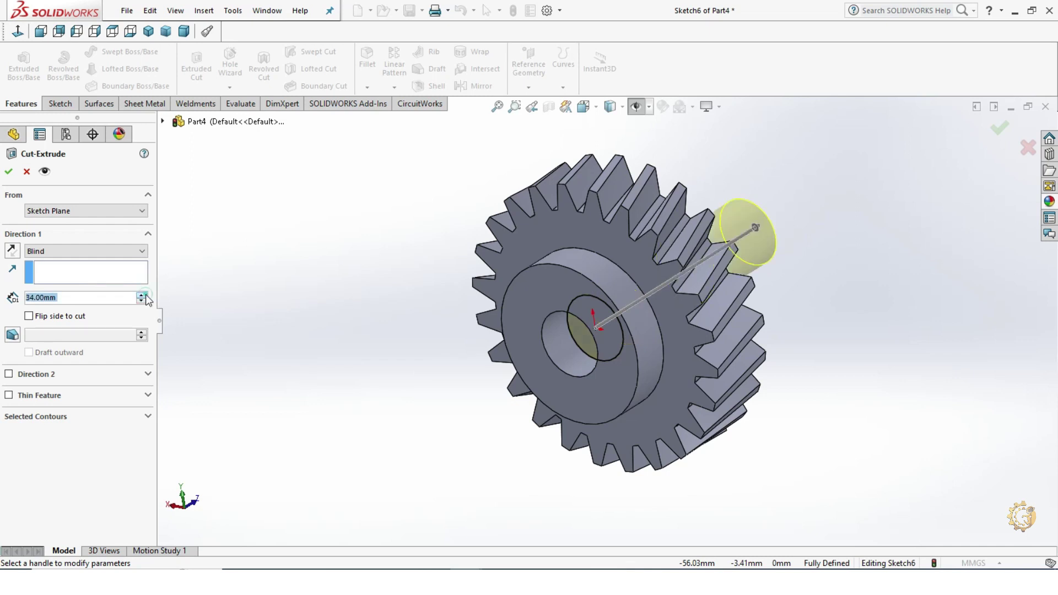
{"action": "left_click", "coordinate": [10, 173]}
{"action": "left_click", "coordinate": [305, 331]}
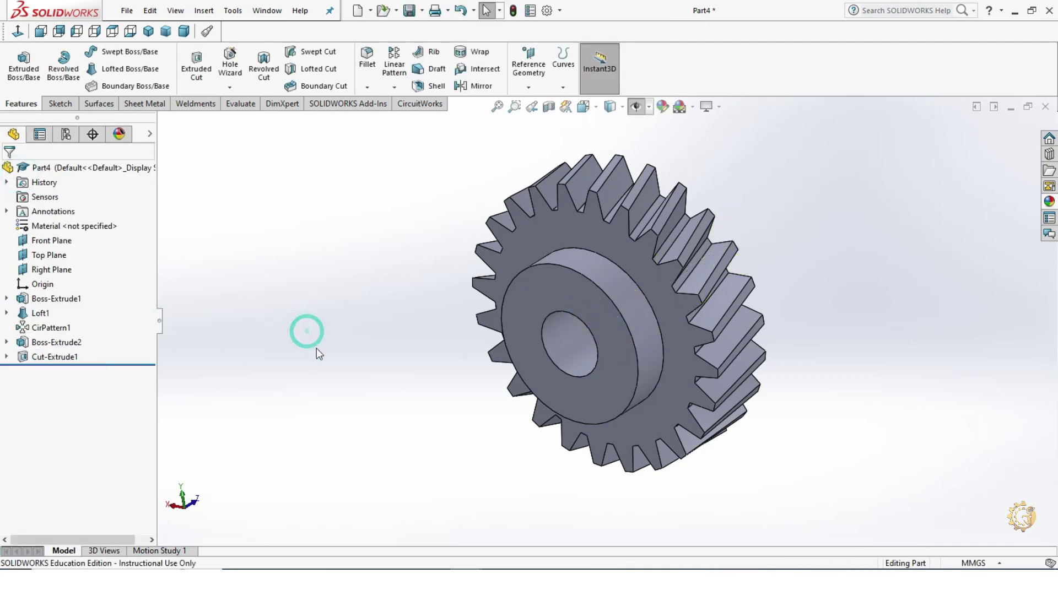
{"action": "left_click", "coordinate": [591, 385]}
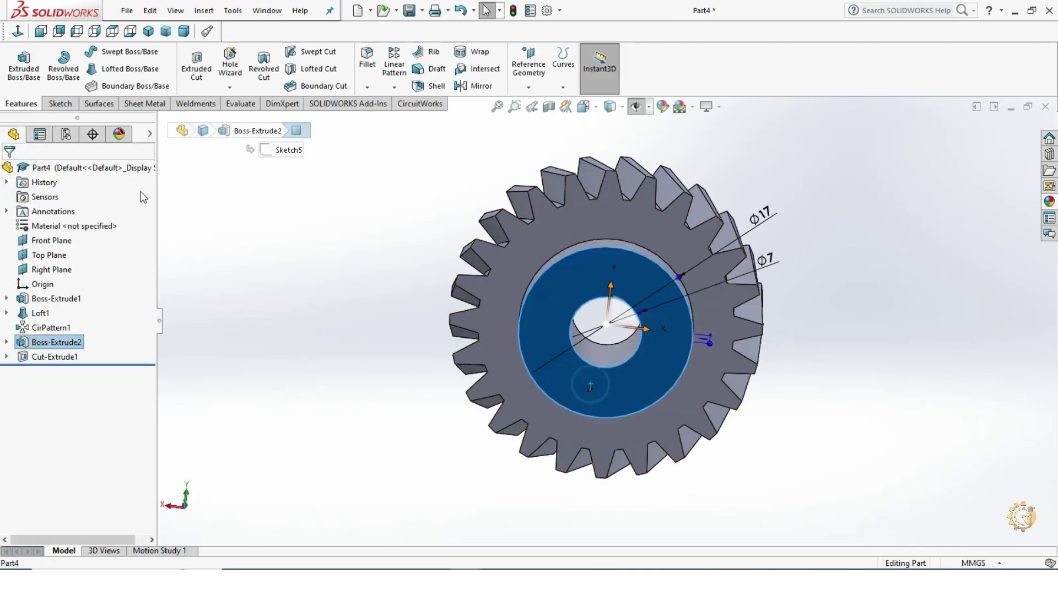
Sketch a vertical construction centreline down from the origin on the hub face.
{"action": "left_click", "coordinate": [64, 103]}
{"action": "left_click", "coordinate": [18, 61]}
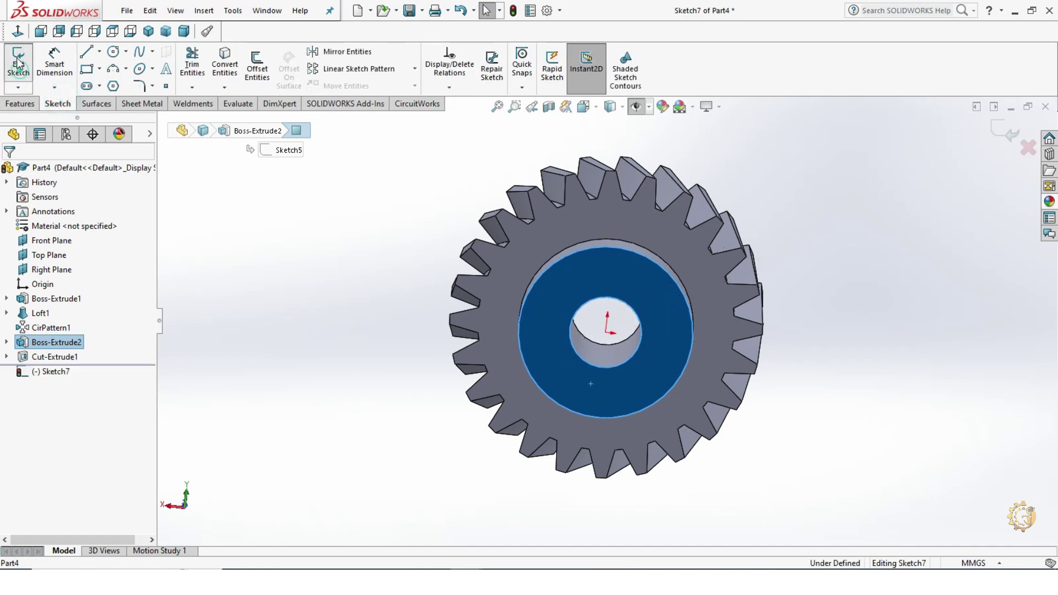
{"action": "left_click", "coordinate": [882, 307]}
{"action": "left_click", "coordinate": [99, 51]}
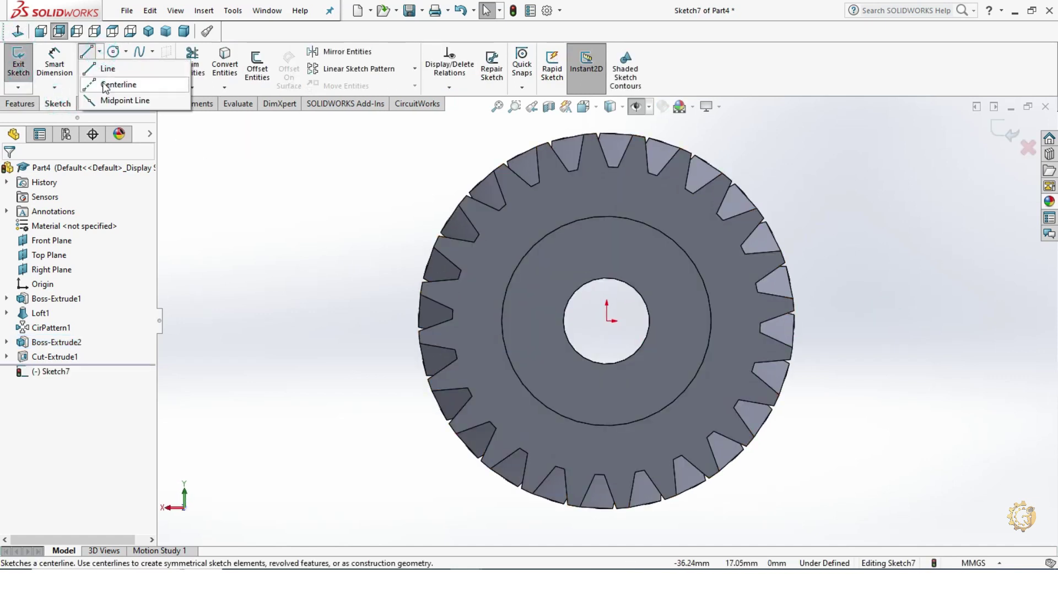
{"action": "left_click", "coordinate": [105, 85]}
{"action": "left_click", "coordinate": [607, 321]}
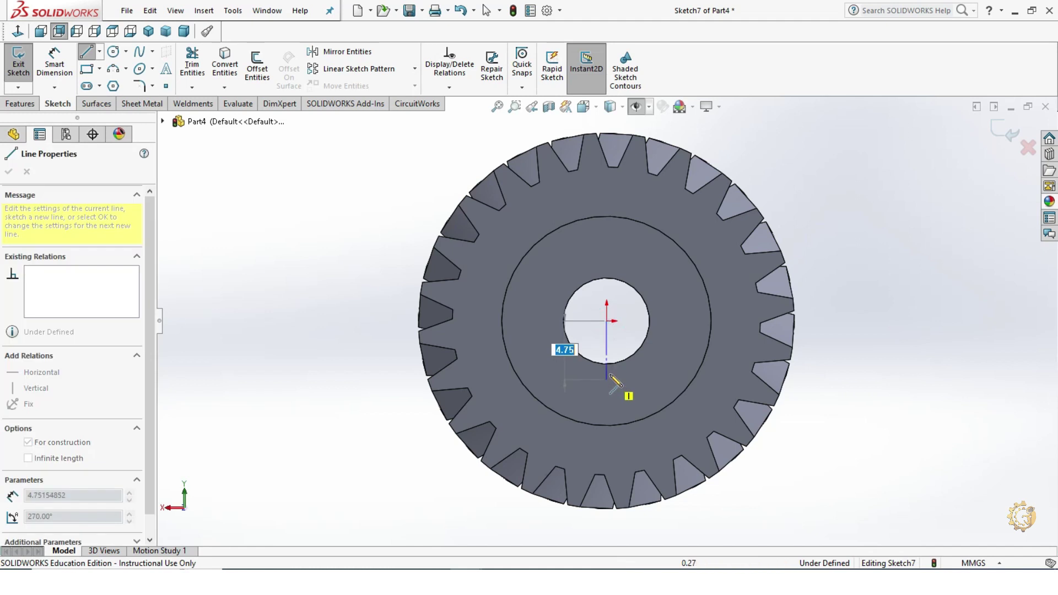
{"action": "left_click", "coordinate": [608, 376]}
{"action": "key", "text": "Escape"}
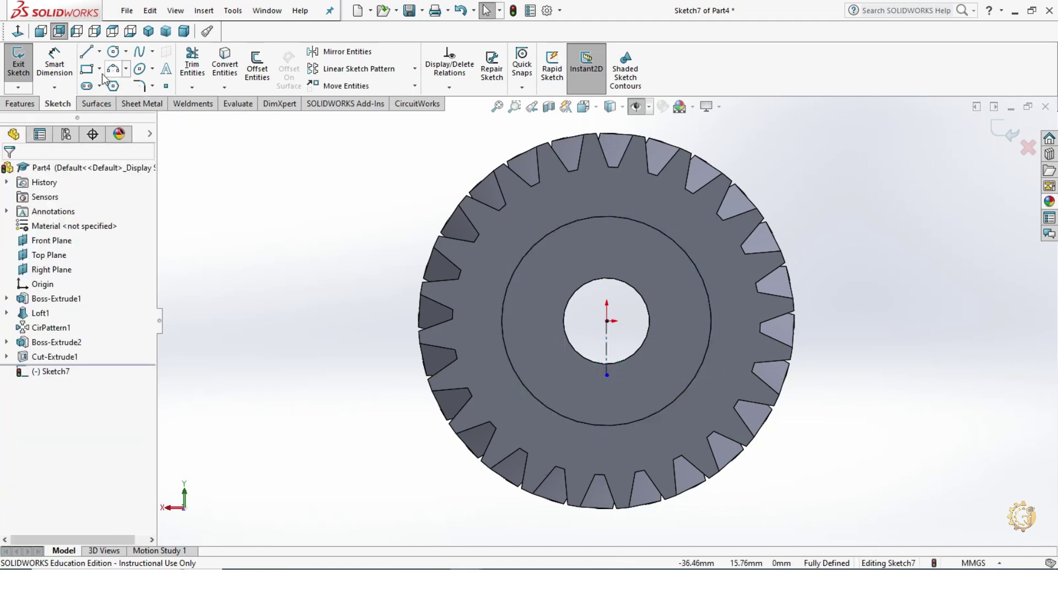
Draw the keyway rectangle at the bore edge and constrain a point onto the centreline.
{"action": "left_click", "coordinate": [89, 72]}
{"action": "scroll", "coordinate": [667, 380], "scroll_direction": "down", "scroll_amount": 2}
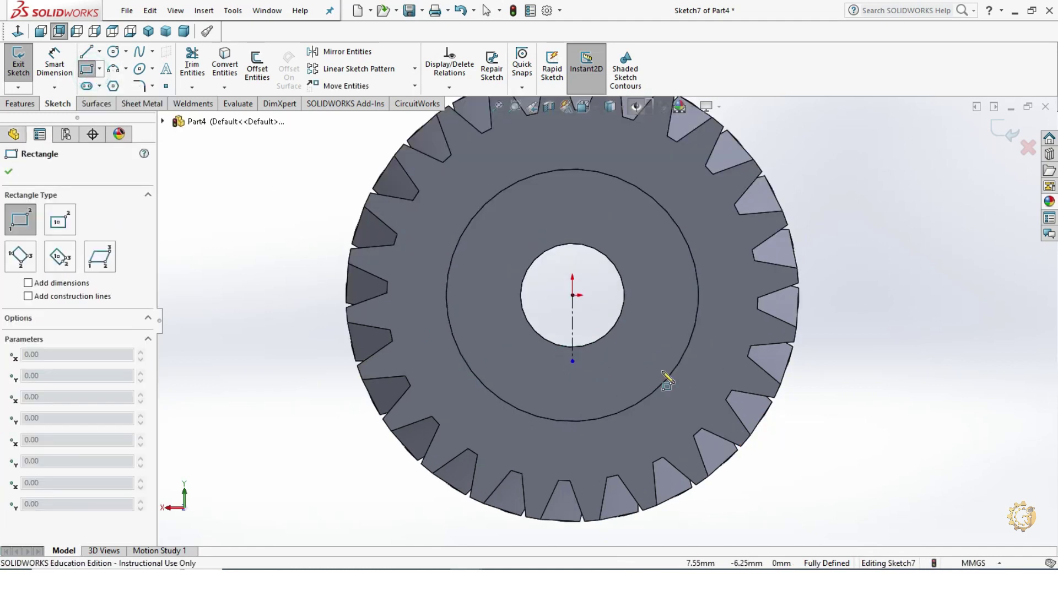
{"action": "left_click", "coordinate": [565, 339]}
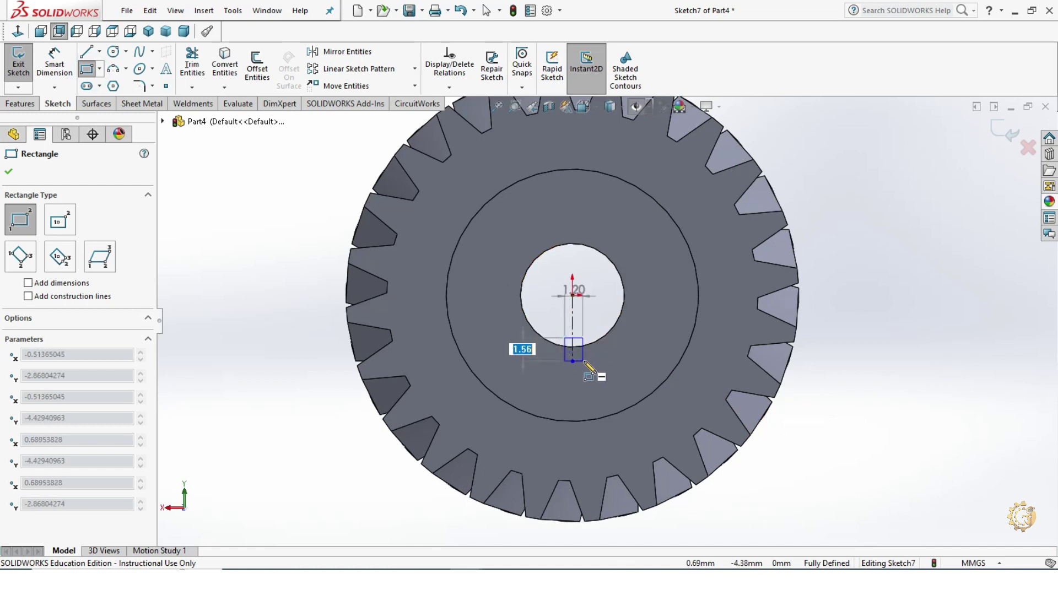
{"action": "left_click", "coordinate": [589, 362]}
{"action": "key", "text": "Escape"}
{"action": "scroll", "coordinate": [614, 408], "scroll_direction": "down", "scroll_amount": 2}
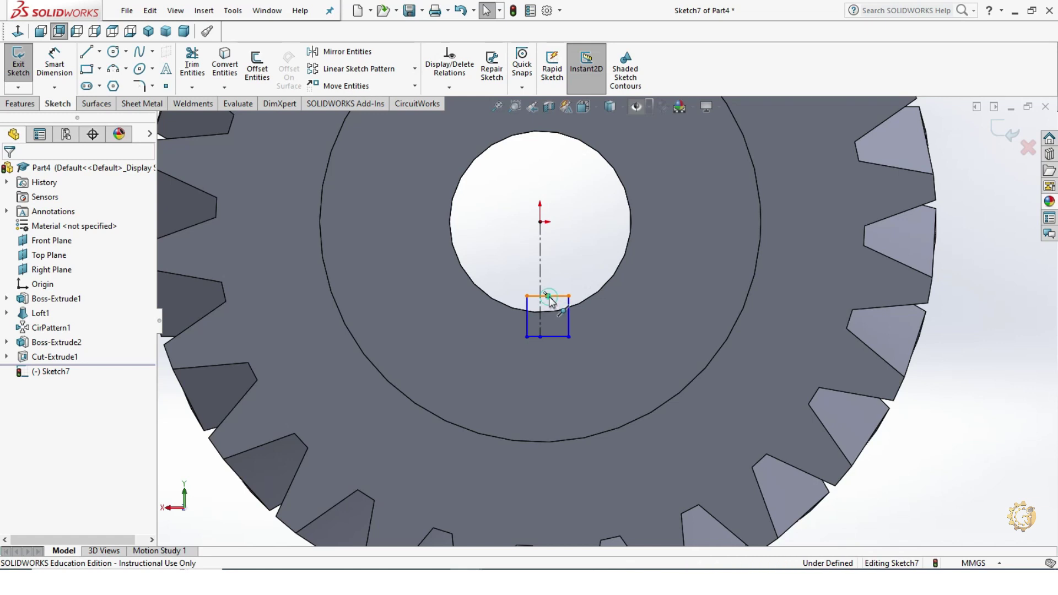
{"action": "left_click", "coordinate": [541, 264]}
{"action": "left_click", "coordinate": [548, 297], "text": "ctrl"}
{"action": "left_click", "coordinate": [676, 237]}
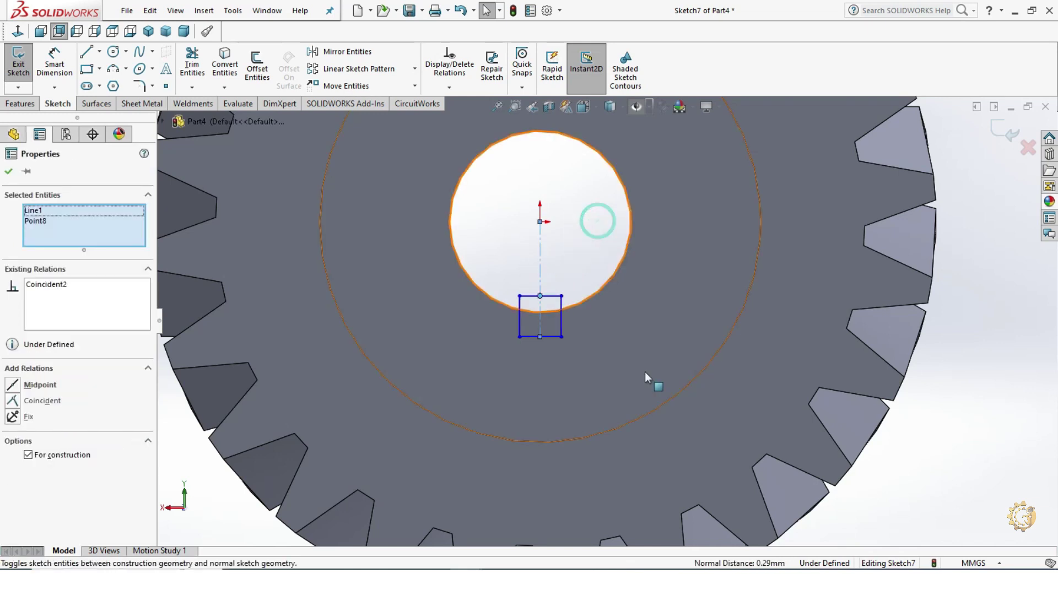
{"action": "scroll", "coordinate": [645, 372], "scroll_direction": "up", "scroll_amount": 3}
Dimension the keyway's offset from the gear centre to 4.30 mm and its side to 1 mm.
{"action": "left_click", "coordinate": [710, 375]}
{"action": "left_click", "coordinate": [54, 60]}
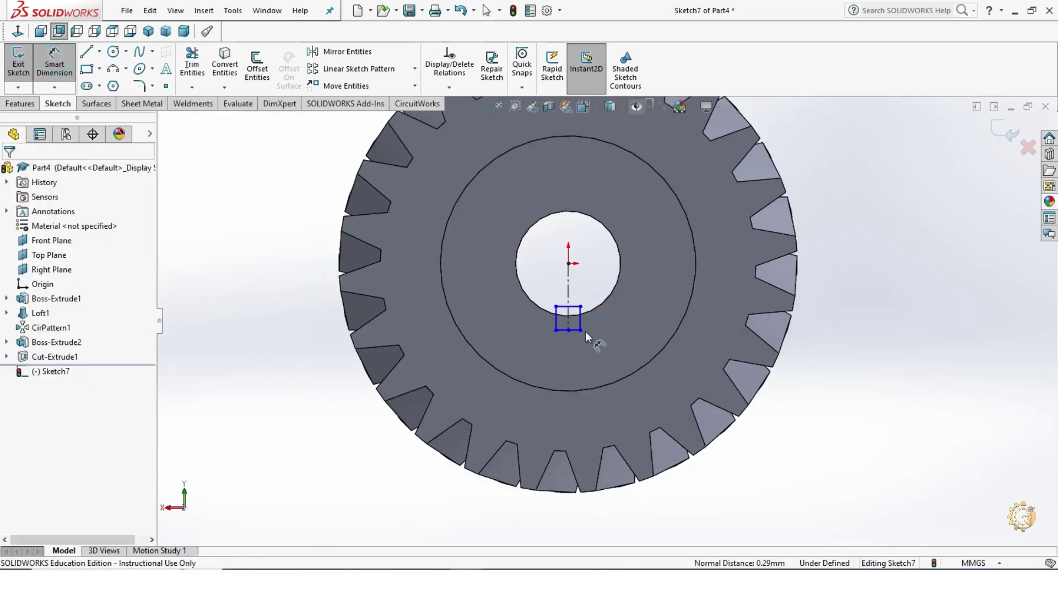
{"action": "left_click", "coordinate": [581, 330]}
{"action": "left_click", "coordinate": [568, 264]}
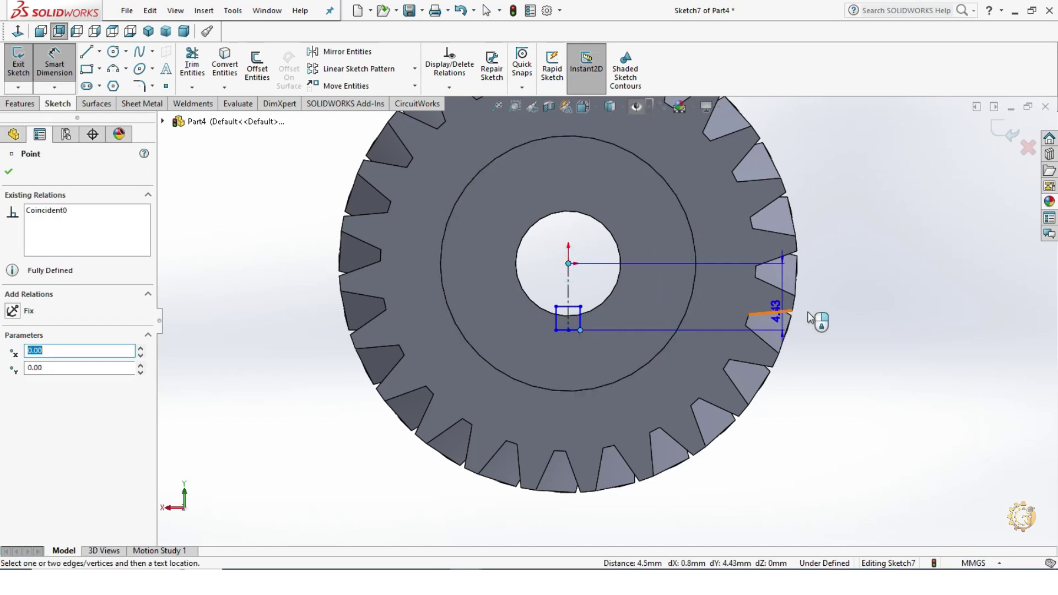
{"action": "left_click", "coordinate": [868, 309]}
{"action": "type", "text": "4"}
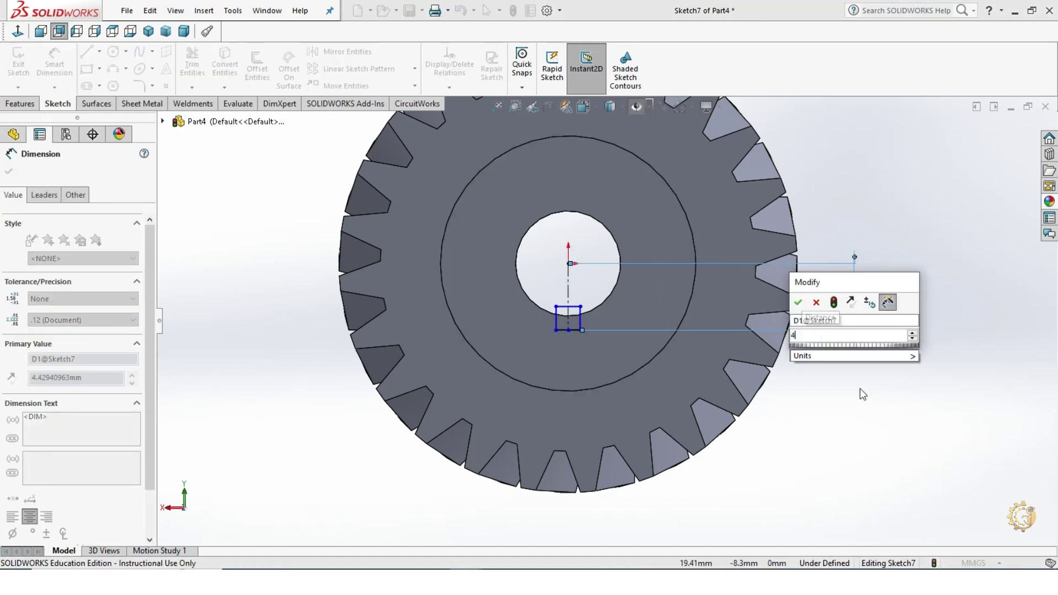
{"action": "type", "text": ".3"}
{"action": "key", "text": "Return"}
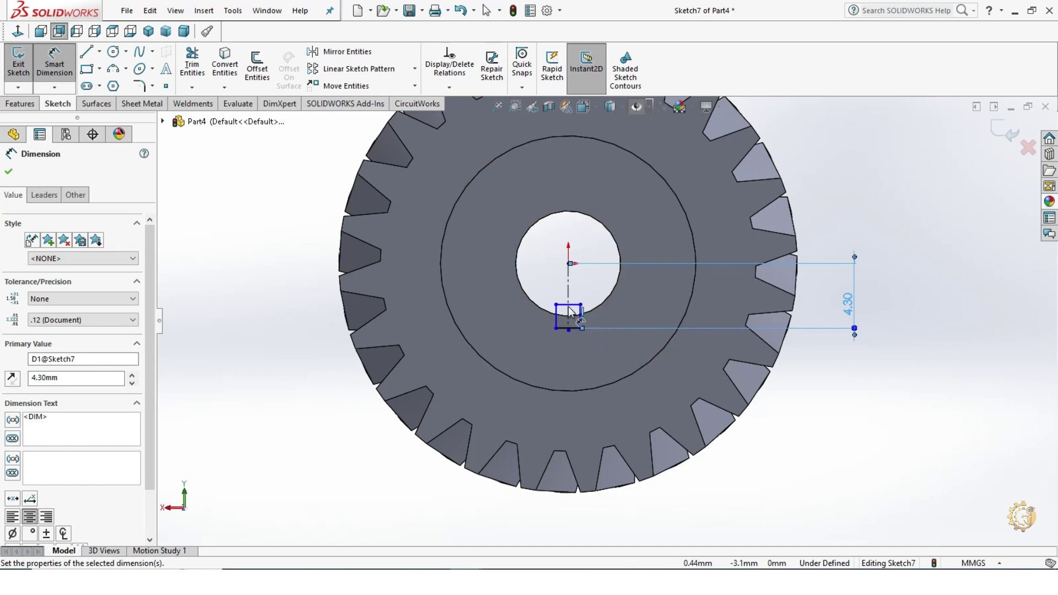
{"action": "left_click", "coordinate": [583, 323]}
{"action": "left_click", "coordinate": [623, 315]}
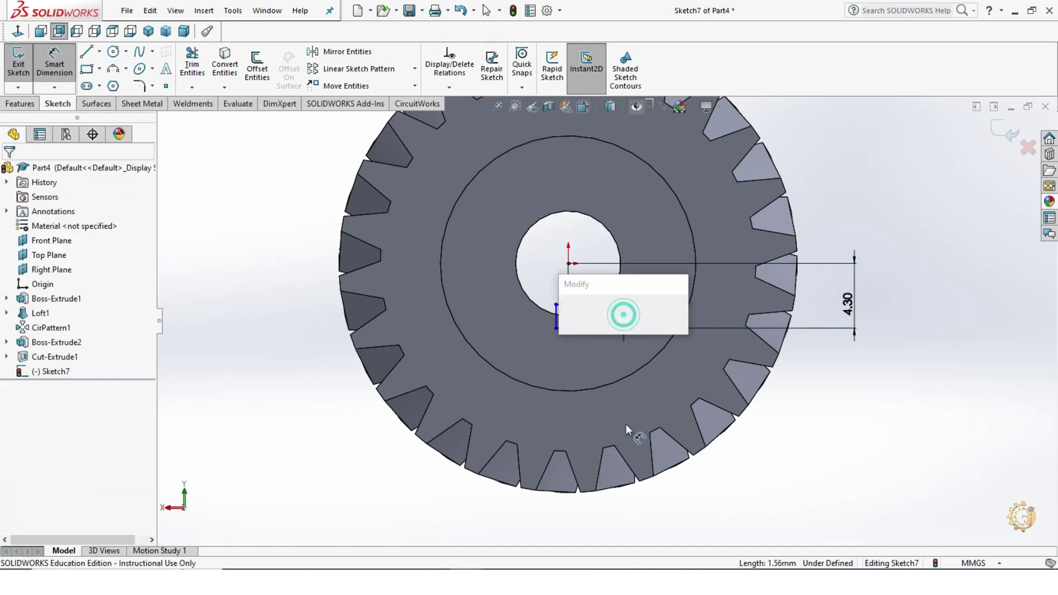
{"action": "type", "text": "1"}
{"action": "key", "text": "Return"}
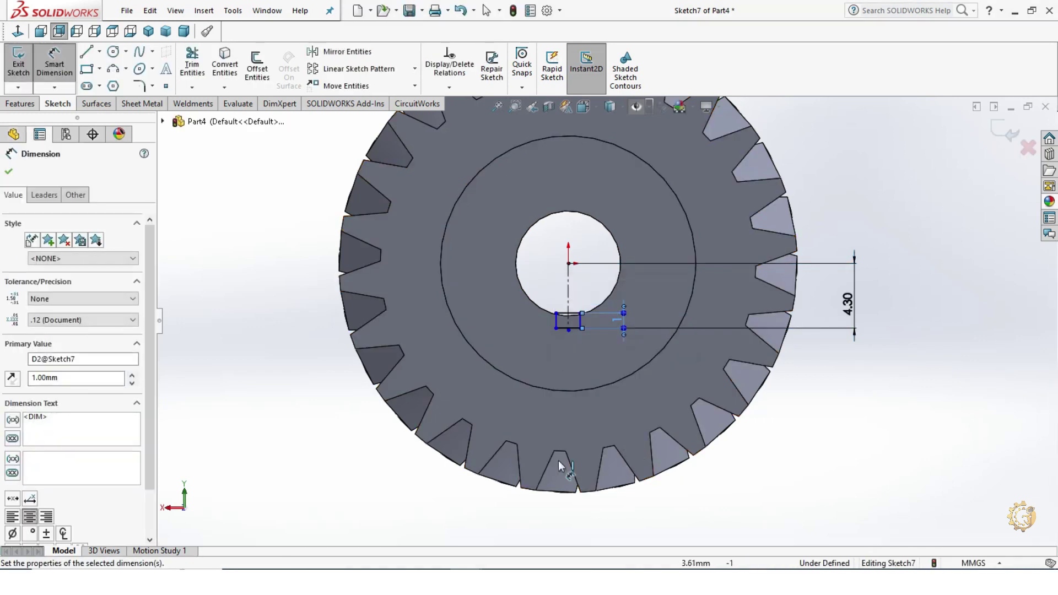
{"action": "key", "text": "Escape"}
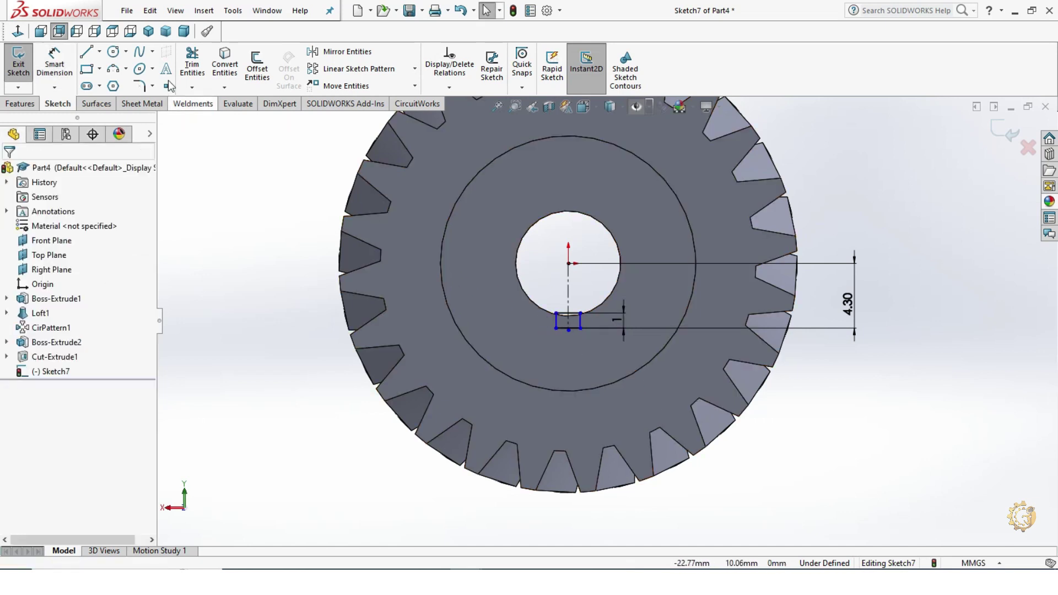
Dimension the keyway rectangle's bottom edge to a 1.30 mm width.
{"action": "scroll", "coordinate": [540, 364], "scroll_direction": "down", "scroll_amount": 2}
{"action": "scroll", "coordinate": [565, 332], "scroll_direction": "down", "scroll_amount": 1}
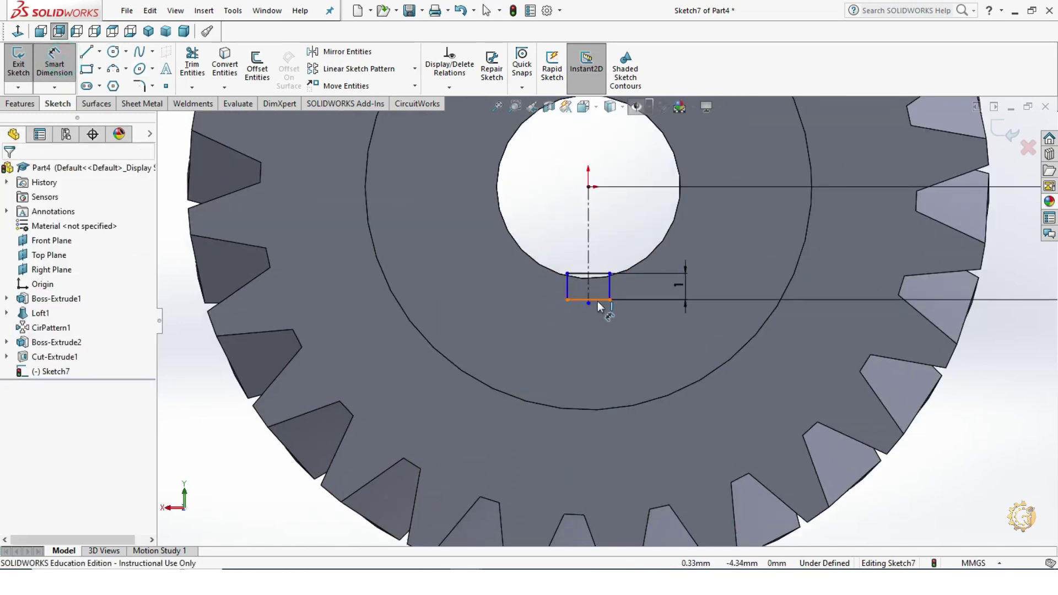
{"action": "left_click", "coordinate": [598, 301]}
{"action": "left_click", "coordinate": [591, 335]}
{"action": "type", "text": "1.3"}
{"action": "key", "text": "Return"}
{"action": "key", "text": "Escape"}
{"action": "scroll", "coordinate": [654, 323], "scroll_direction": "up", "scroll_amount": 2}
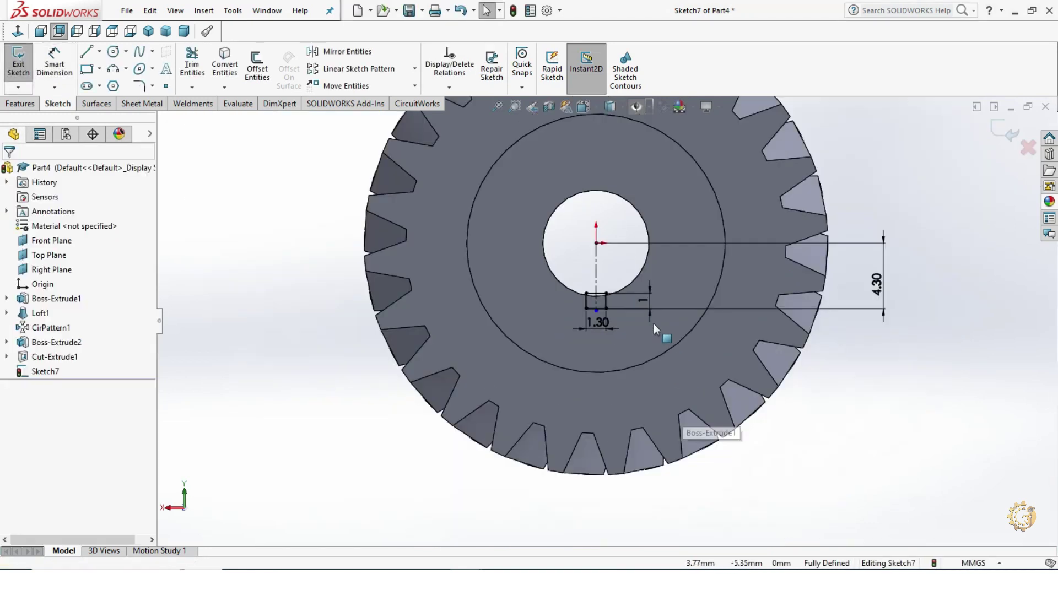
{"action": "scroll", "coordinate": [653, 323], "scroll_direction": "up", "scroll_amount": 1}
{"action": "scroll", "coordinate": [774, 319], "scroll_direction": "up", "scroll_amount": 1}
Extrude-cut the keyway sketch into the bore as Cut-Extrude2.
{"action": "left_click", "coordinate": [20, 103]}
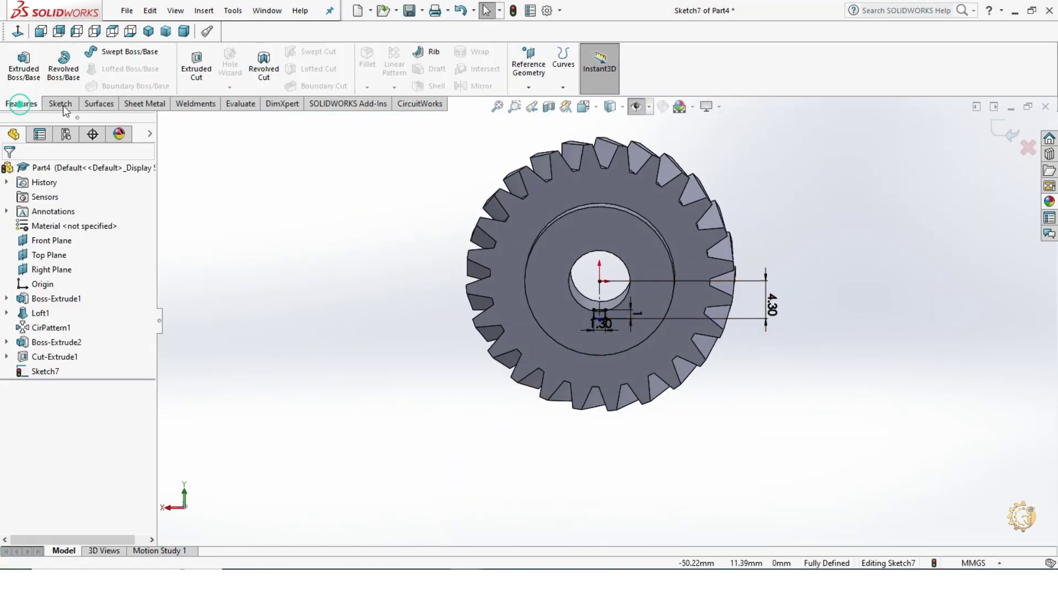
{"action": "left_click", "coordinate": [196, 76]}
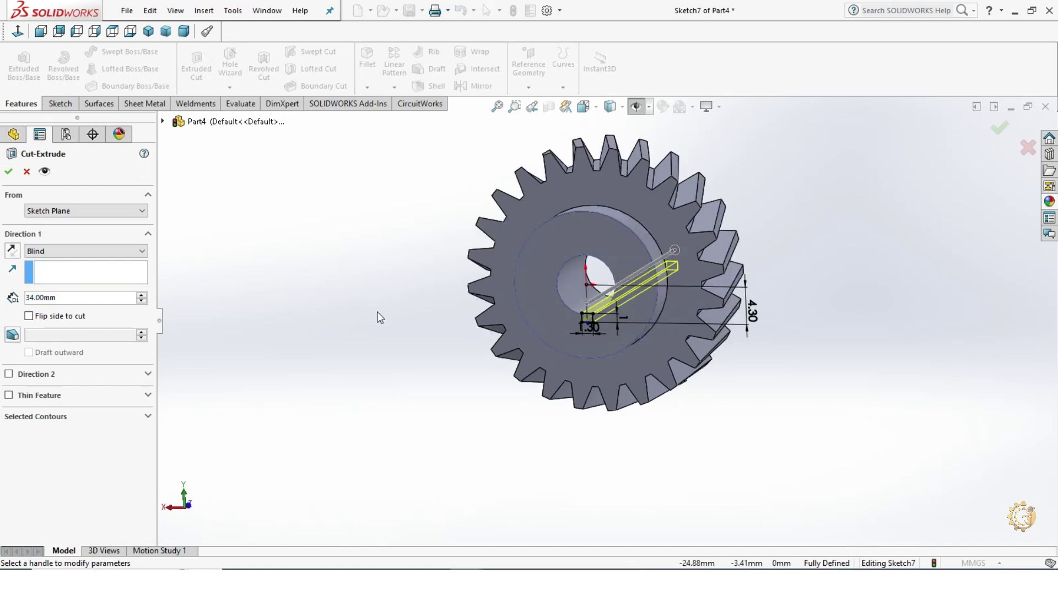
{"action": "left_click", "coordinate": [9, 172]}
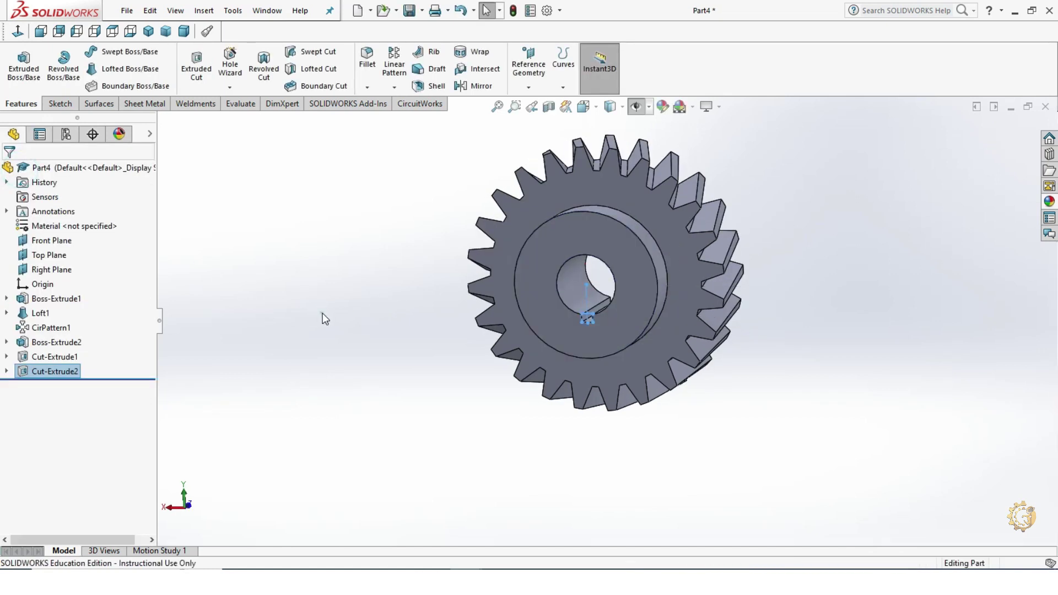
Round the hub's outer circular edge with a 1 mm fillet.
{"action": "left_click", "coordinate": [367, 87]}
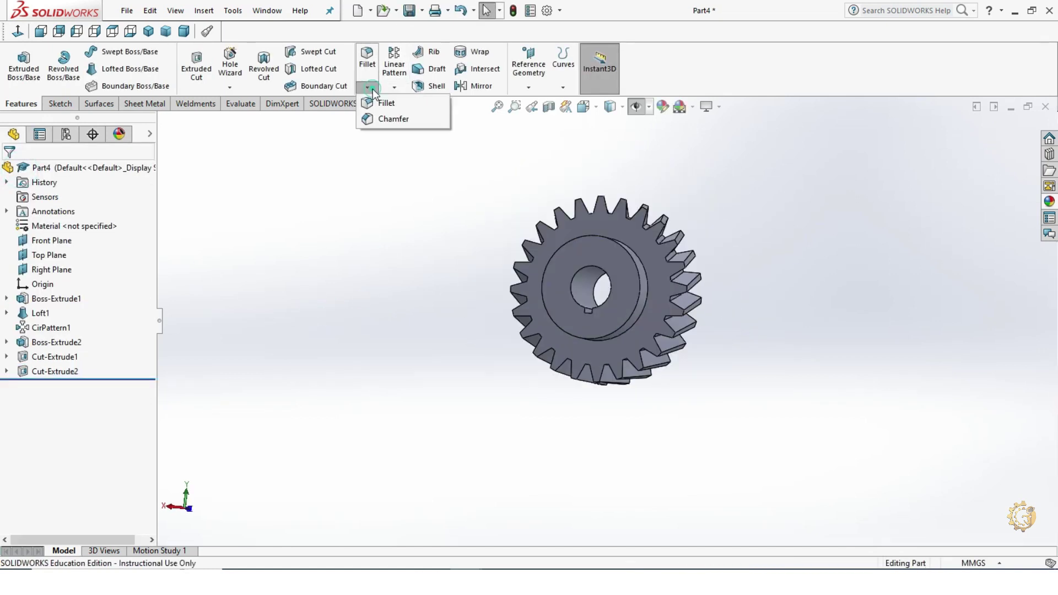
{"action": "left_click", "coordinate": [649, 288]}
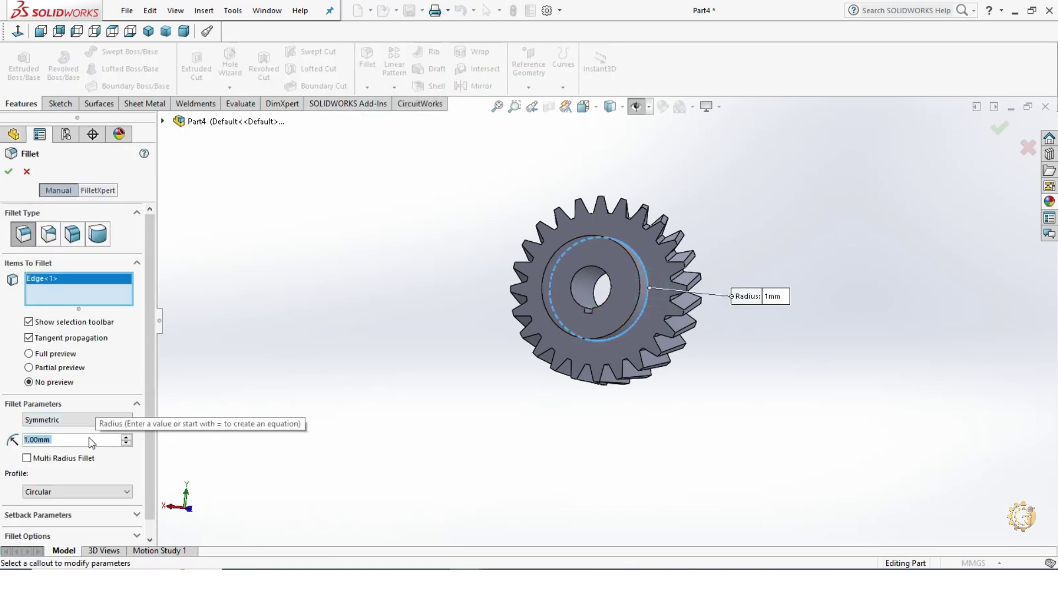
{"action": "left_click", "coordinate": [8, 171]}
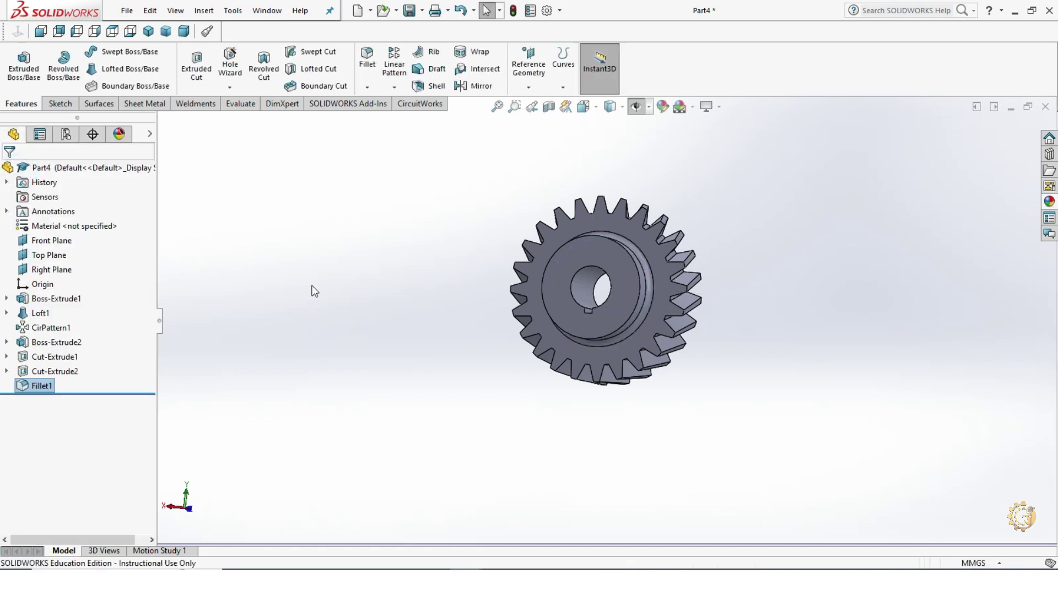
{"action": "middle_click_drag", "start_coordinate": [383, 265], "coordinate": [362, 290]}
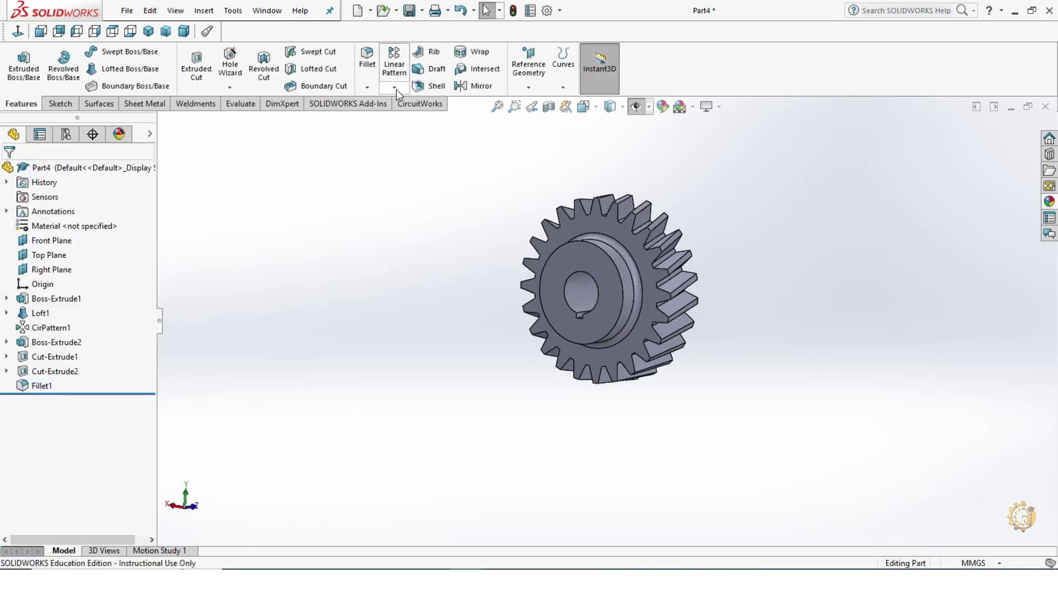
Add Chamfer1 of 0.50 mm at 45° to the hub's front circular edge, then orbit to inspect it.
{"action": "left_click", "coordinate": [368, 86]}
{"action": "left_click", "coordinate": [379, 117]}
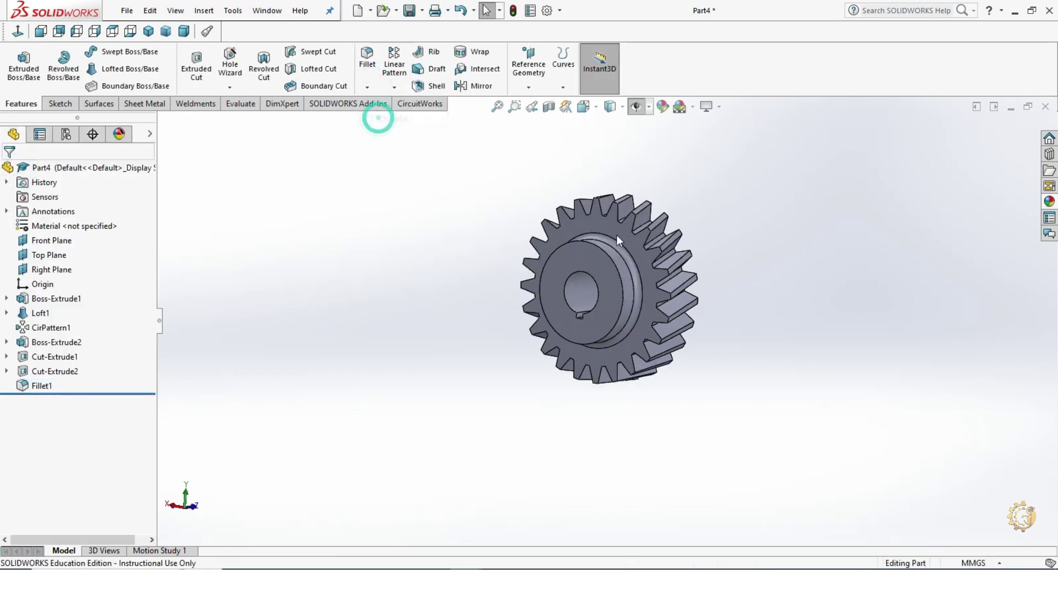
{"action": "left_click", "coordinate": [614, 264]}
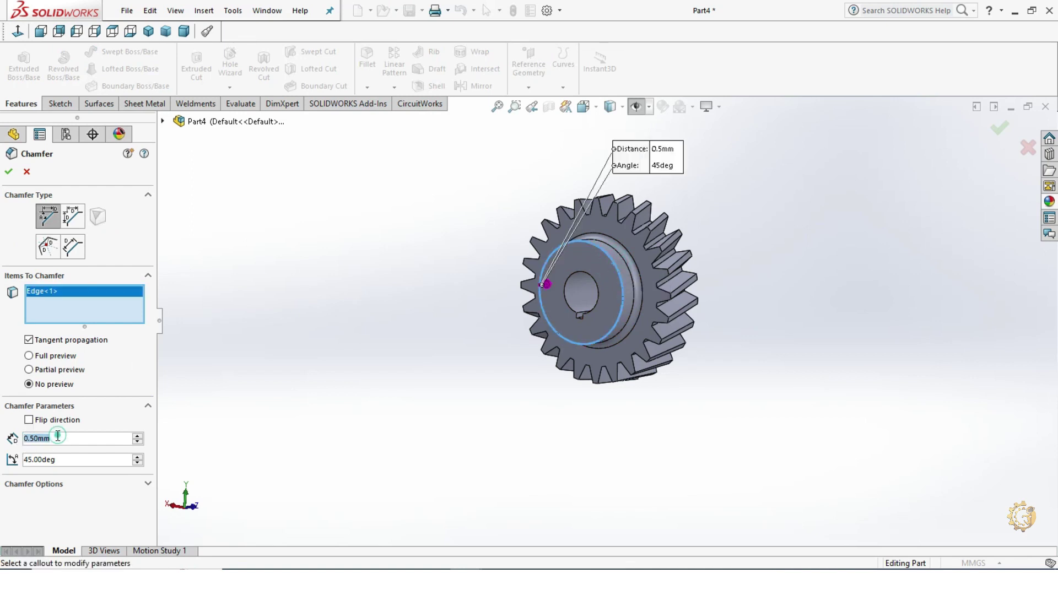
{"action": "left_click", "coordinate": [10, 172]}
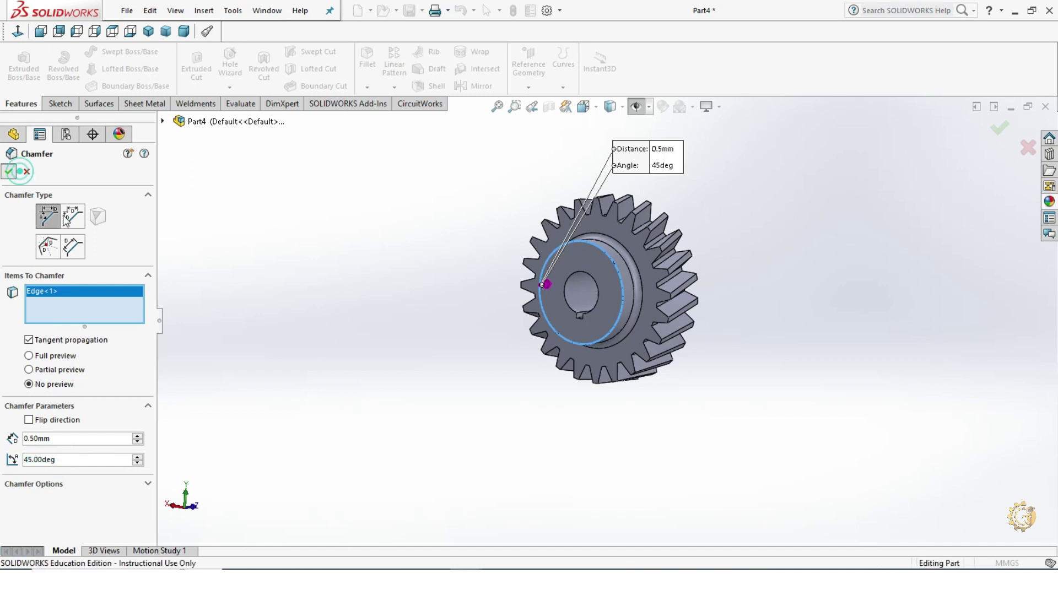
{"action": "mouse_move", "coordinate": [334, 252]}
{"action": "middle_mouse_down"}
{"action": "mouse_move", "coordinate": [540, 168]}
{"action": "mouse_move", "coordinate": [781, 224]}
{"action": "mouse_move", "coordinate": [794, 288]}
{"action": "mouse_move", "coordinate": [729, 259]}
{"action": "mouse_move", "coordinate": [837, 251]}
{"action": "middle_mouse_up"}
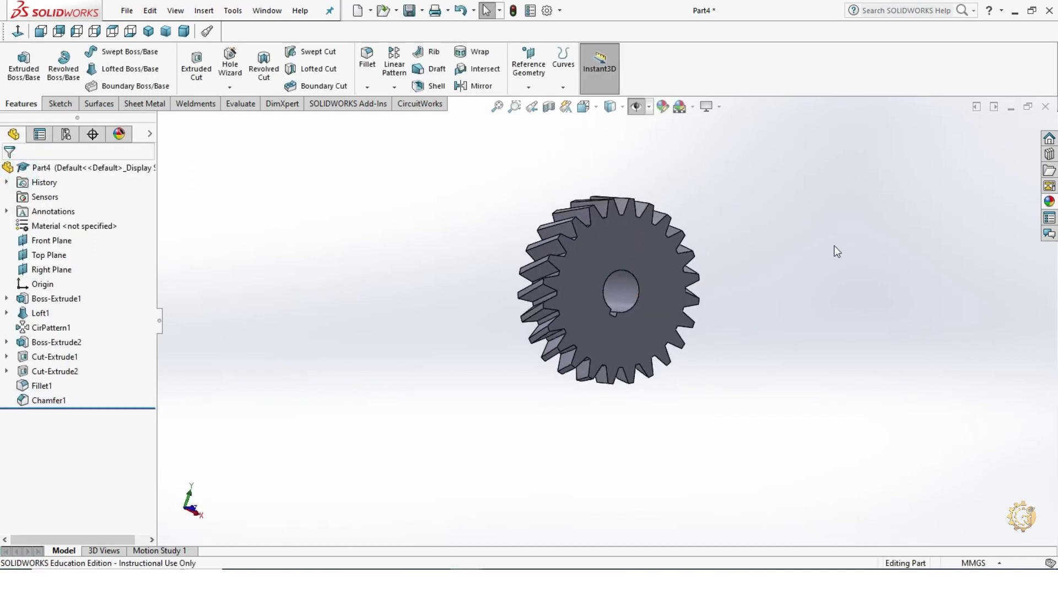
Set the scene to Plain White and reorient the gear to a dimetric view.
{"action": "left_click", "coordinate": [692, 108]}
{"action": "left_click", "coordinate": [706, 140]}
{"action": "mouse_move", "coordinate": [756, 261]}
{"action": "middle_mouse_down"}
{"action": "mouse_move", "coordinate": [935, 260]}
{"action": "mouse_move", "coordinate": [909, 298]}
{"action": "middle_mouse_up"}
{"action": "left_click", "coordinate": [183, 31]}
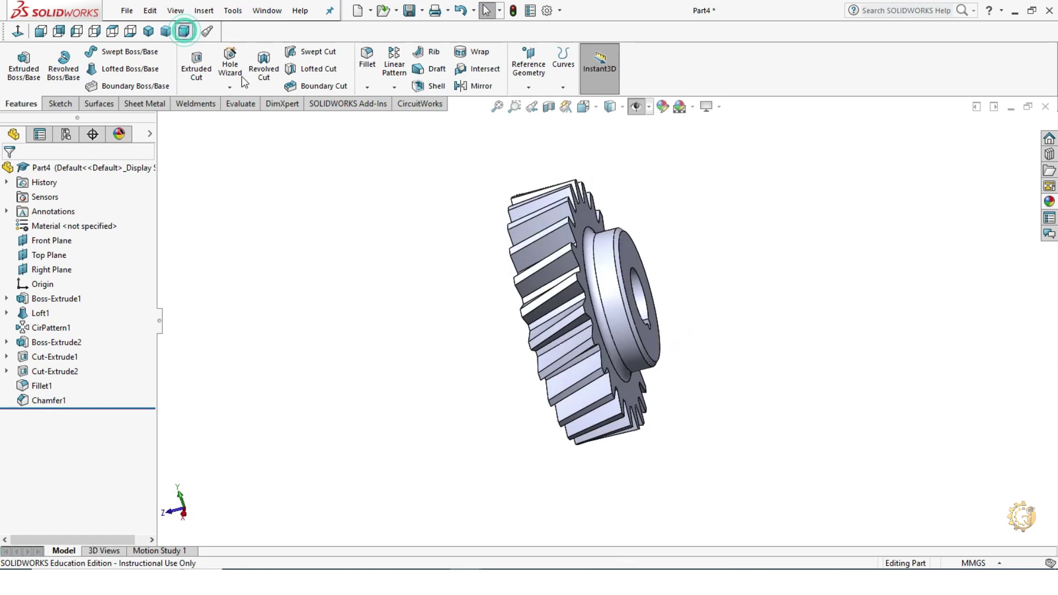
{"action": "mouse_move", "coordinate": [756, 425]}
{"action": "middle_mouse_down"}
{"action": "mouse_move", "coordinate": [973, 436]}
{"action": "mouse_move", "coordinate": [732, 358]}
{"action": "mouse_move", "coordinate": [751, 345]}
{"action": "mouse_move", "coordinate": [819, 383]}
{"action": "mouse_move", "coordinate": [752, 392]}
{"action": "mouse_move", "coordinate": [741, 380]}
{"action": "middle_mouse_up"}
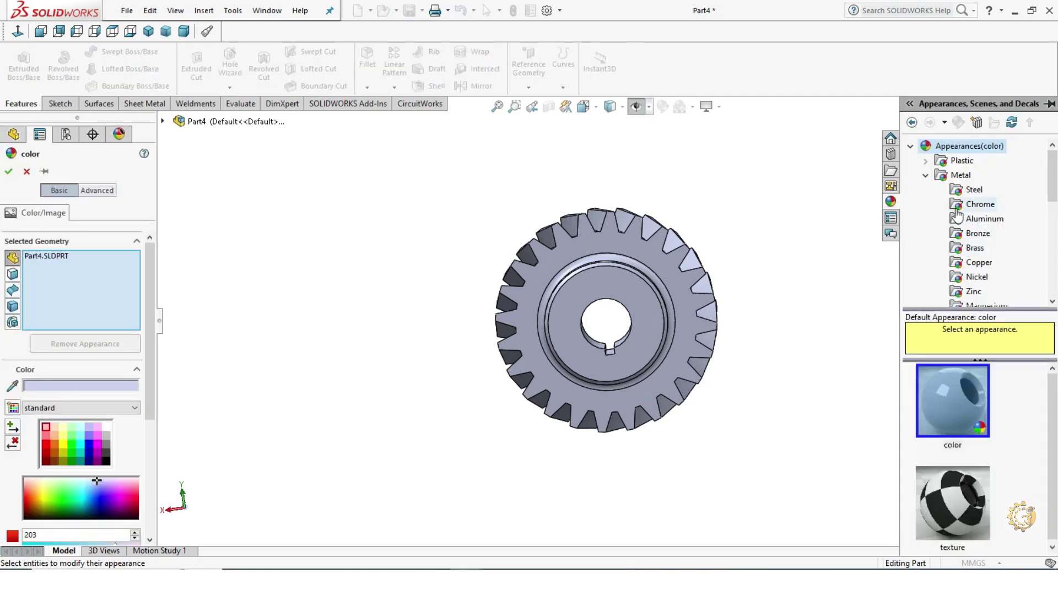
Apply the Metal > Aluminum polished aluminum appearance to the gear.
{"action": "left_click", "coordinate": [980, 204]}
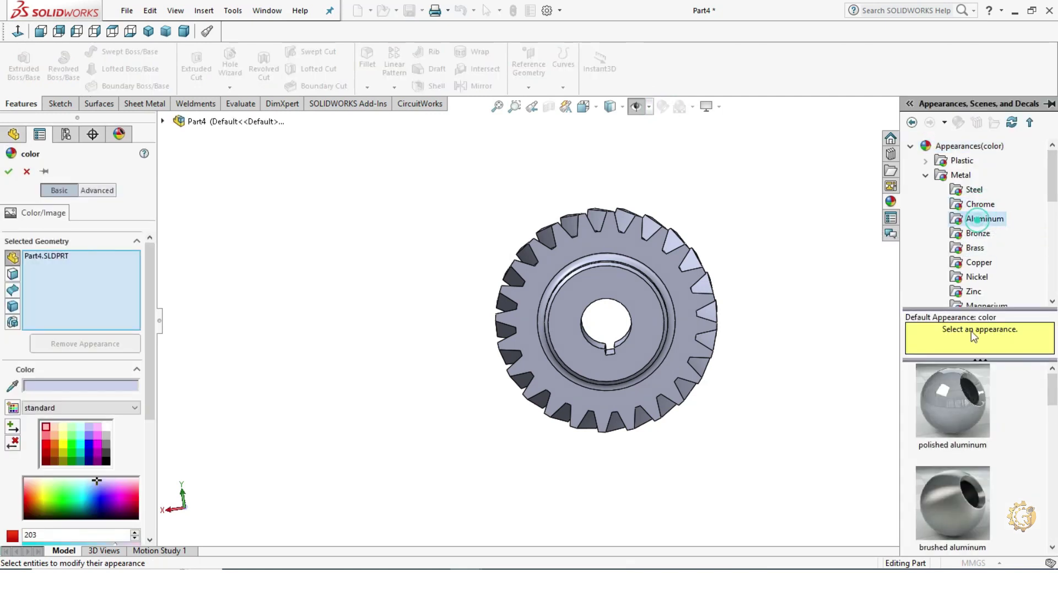
{"action": "left_click", "coordinate": [962, 420]}
{"action": "mouse_move", "coordinate": [777, 355]}
{"action": "middle_mouse_down"}
{"action": "mouse_move", "coordinate": [728, 379]}
{"action": "mouse_move", "coordinate": [748, 369]}
{"action": "middle_mouse_up"}
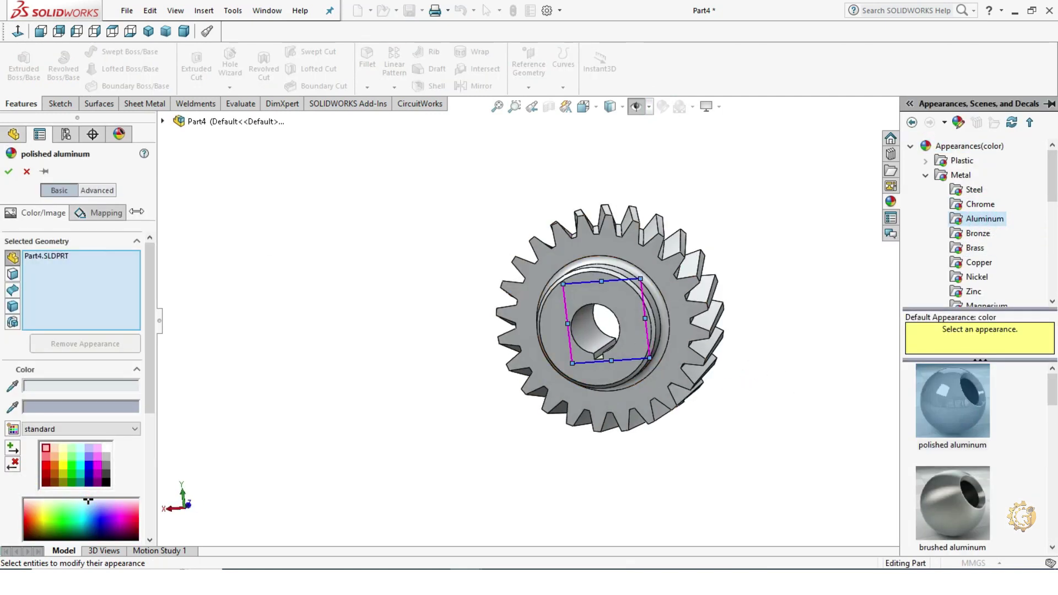
{"action": "left_click", "coordinate": [8, 171]}
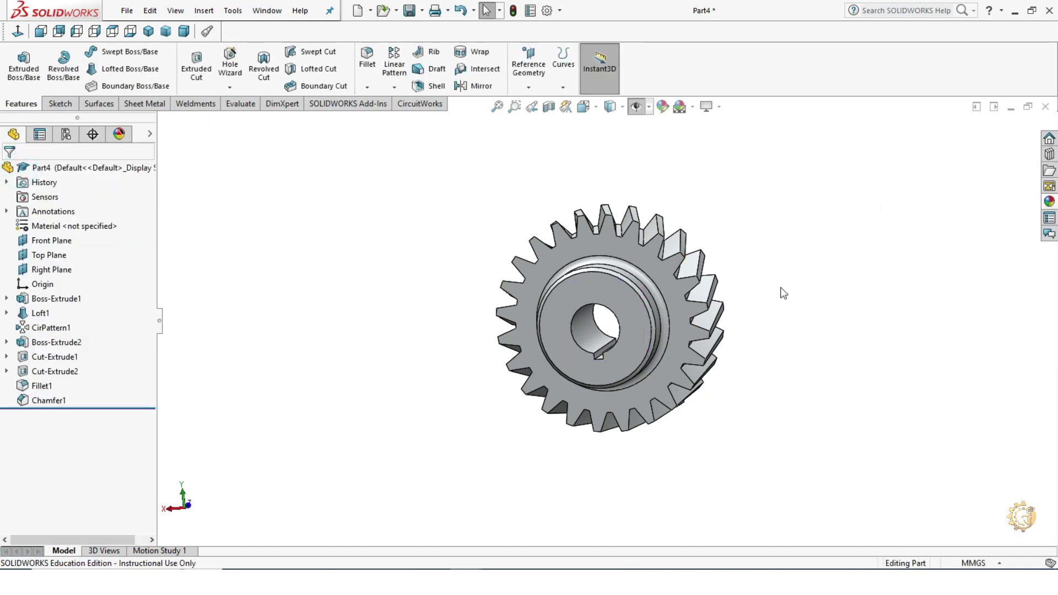
Orbit the aluminum gear, then open Motion Study 1 and play it so the gear spins.
{"action": "middle_click_drag", "start_coordinate": [783, 293], "coordinate": [635, 267]}
{"action": "middle_click_drag", "start_coordinate": [413, 281], "coordinate": [356, 293]}
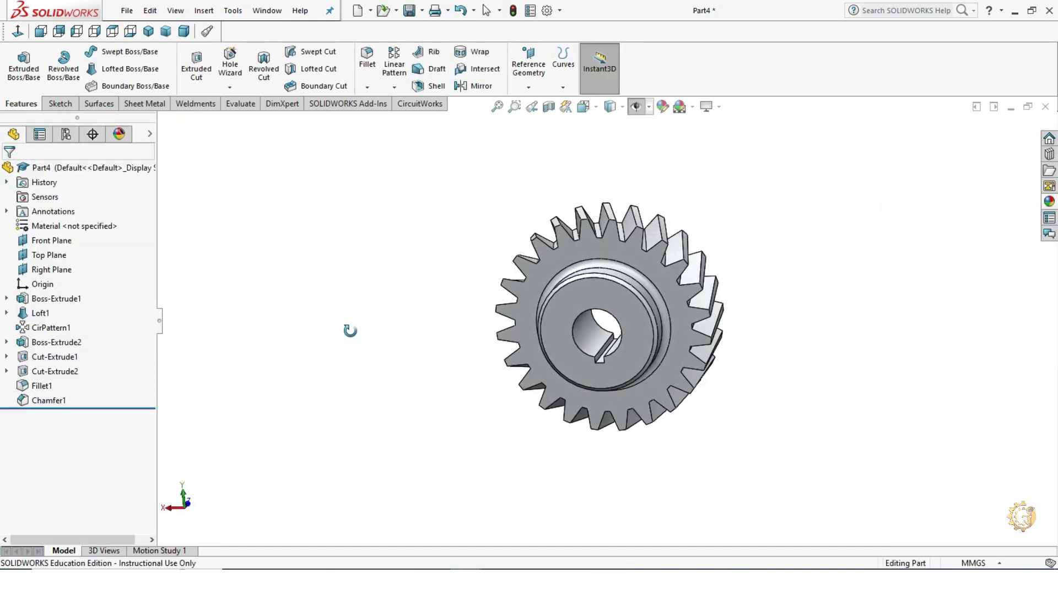
{"action": "middle_click_drag", "start_coordinate": [838, 304], "coordinate": [801, 328]}
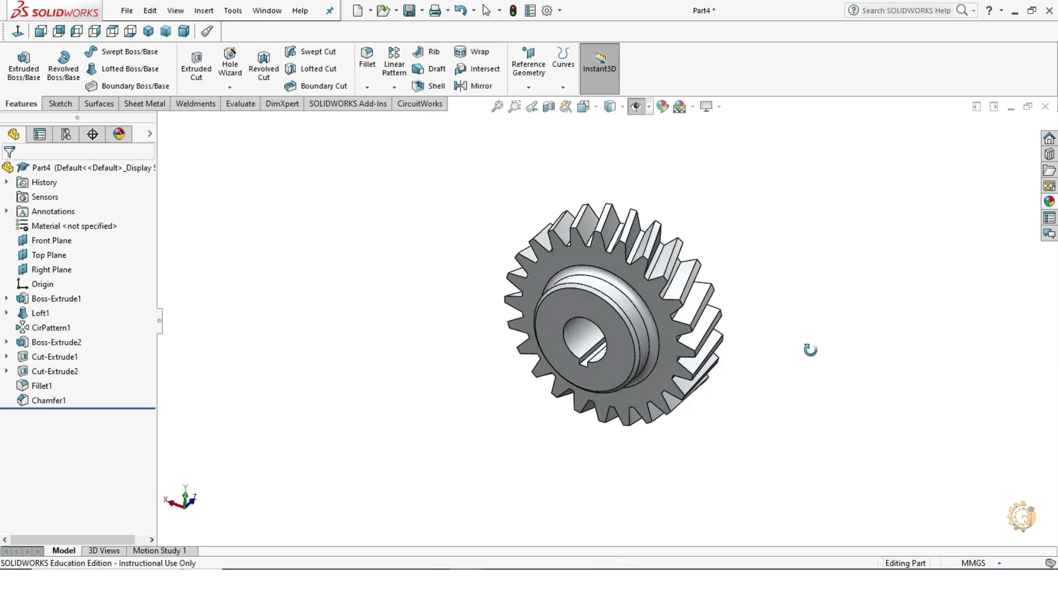
{"action": "left_click", "coordinate": [159, 550]}
{"action": "left_click", "coordinate": [48, 537]}
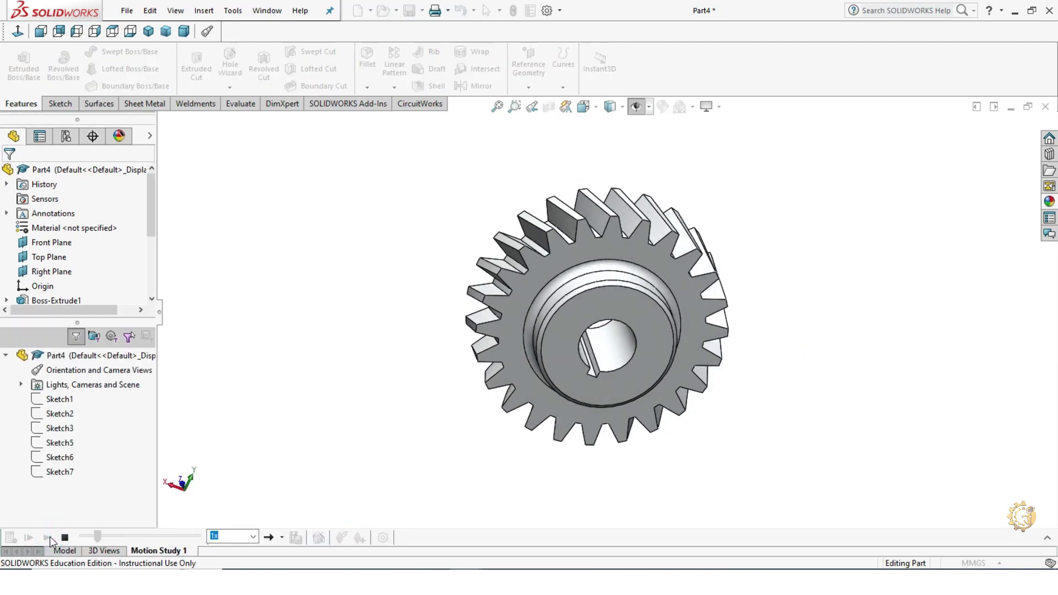